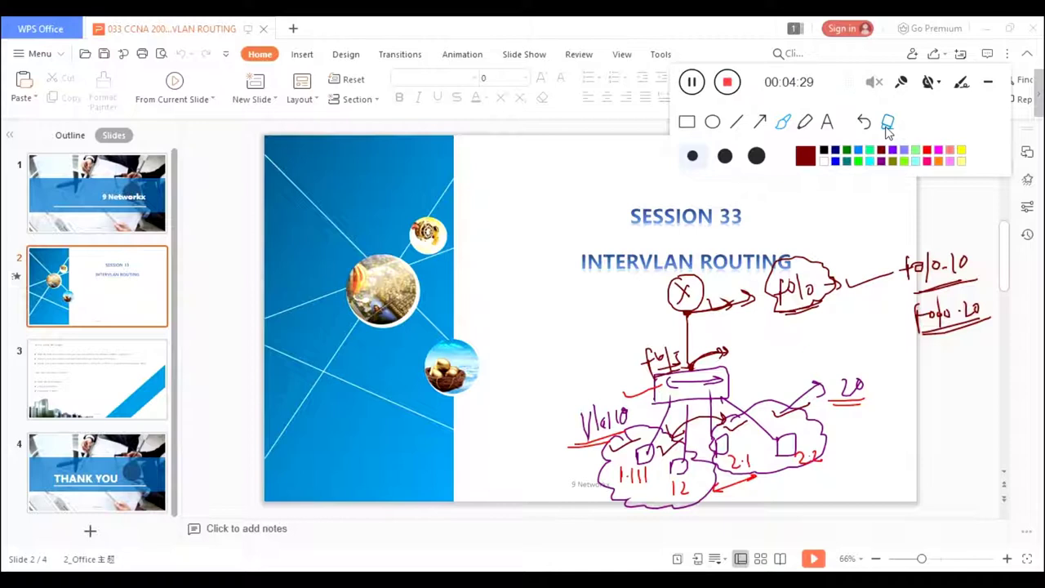
Step: Clear the hand-drawn annotations from the slide and switch to Cisco Packet Tracer
{"action": "left_click", "coordinate": [887, 121]}
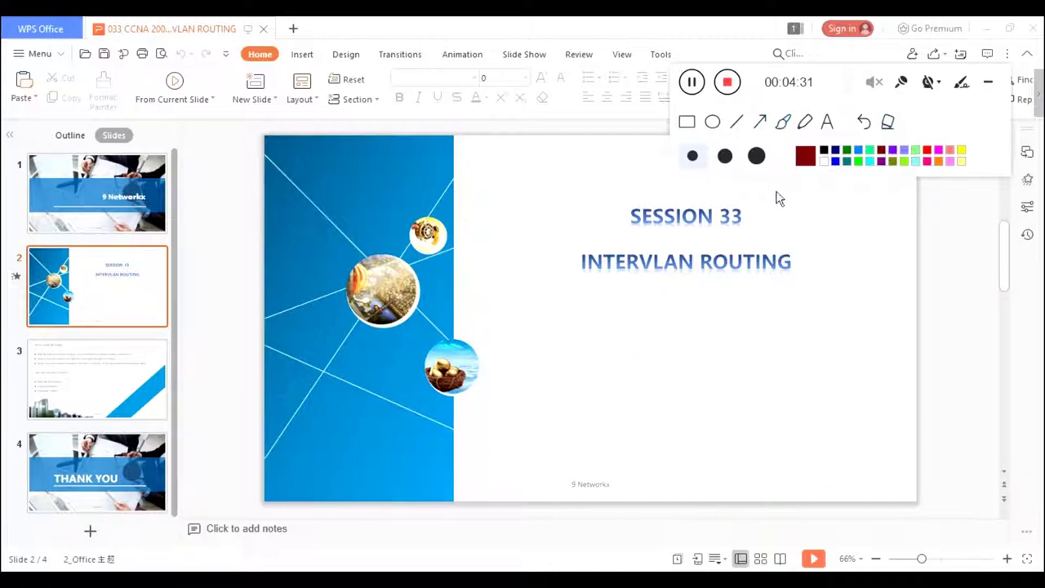
{"action": "key", "text": "alt+Tab"}
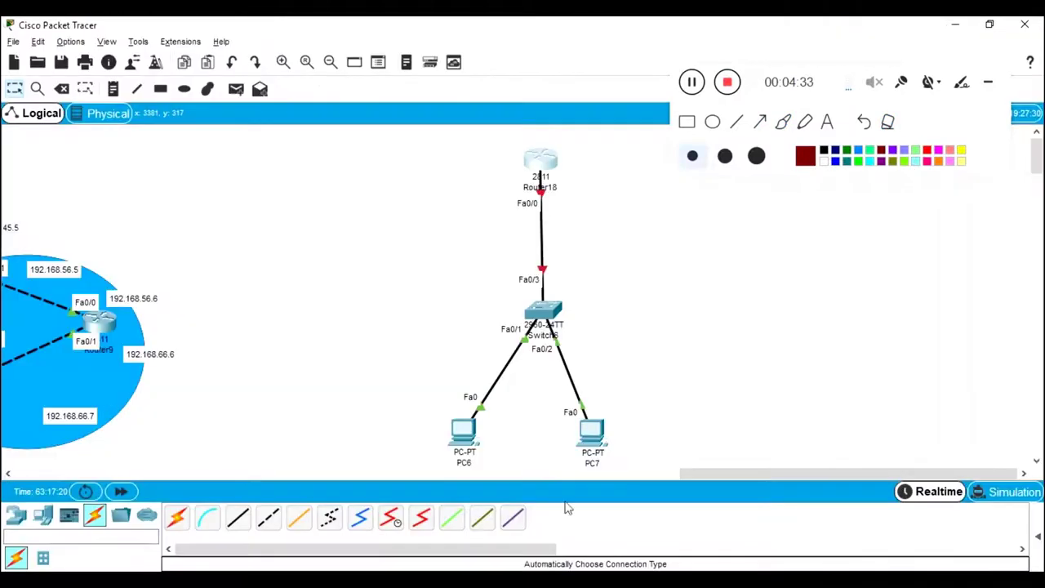
Step: Spread PC6 and PC7 farther apart and move the switch slightly up beneath the router
{"action": "left_click_drag", "start_coordinate": [450, 430], "coordinate": [435, 420]}
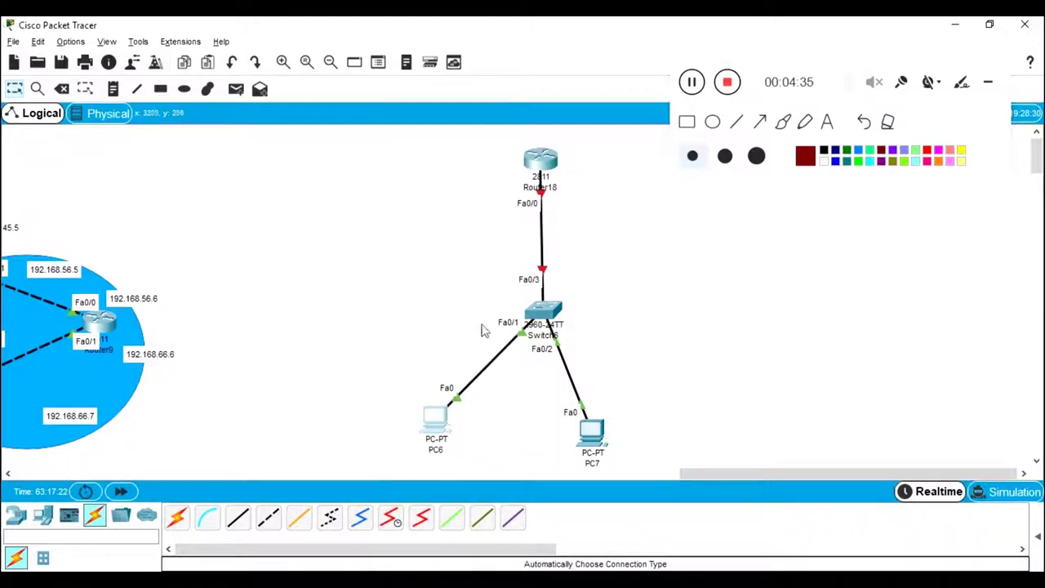
{"action": "left_click_drag", "start_coordinate": [520, 327], "coordinate": [517, 312]}
{"action": "left_click_drag", "start_coordinate": [574, 426], "coordinate": [605, 414]}
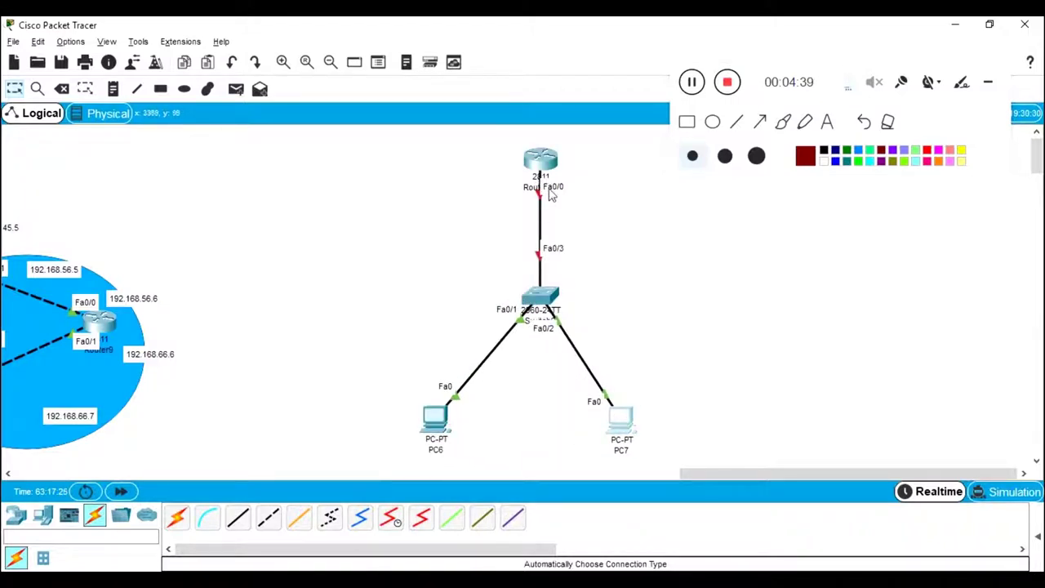
Step: Add one PC beside PC6 and another beside PC7, spacing all four PCs in a row below the switch
{"action": "left_click", "coordinate": [43, 516]}
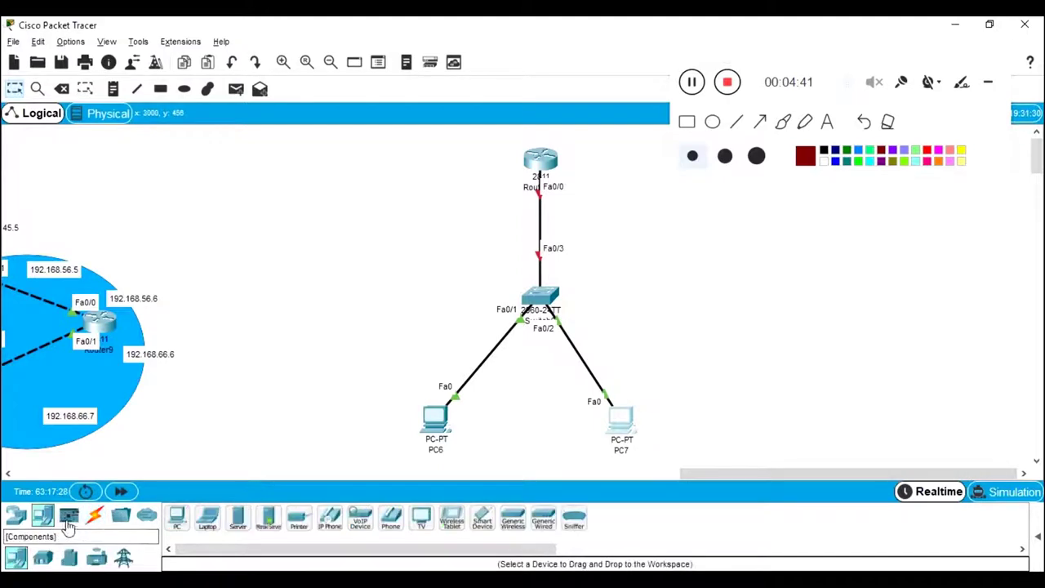
{"action": "left_click_drag", "start_coordinate": [176, 516], "coordinate": [500, 443]}
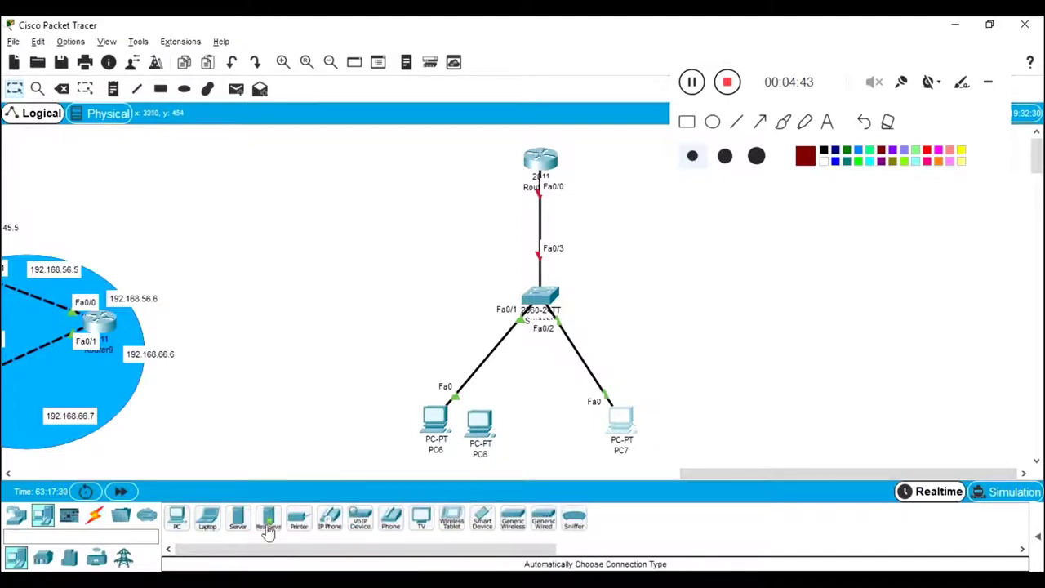
{"action": "left_click_drag", "start_coordinate": [269, 530], "coordinate": [684, 456]}
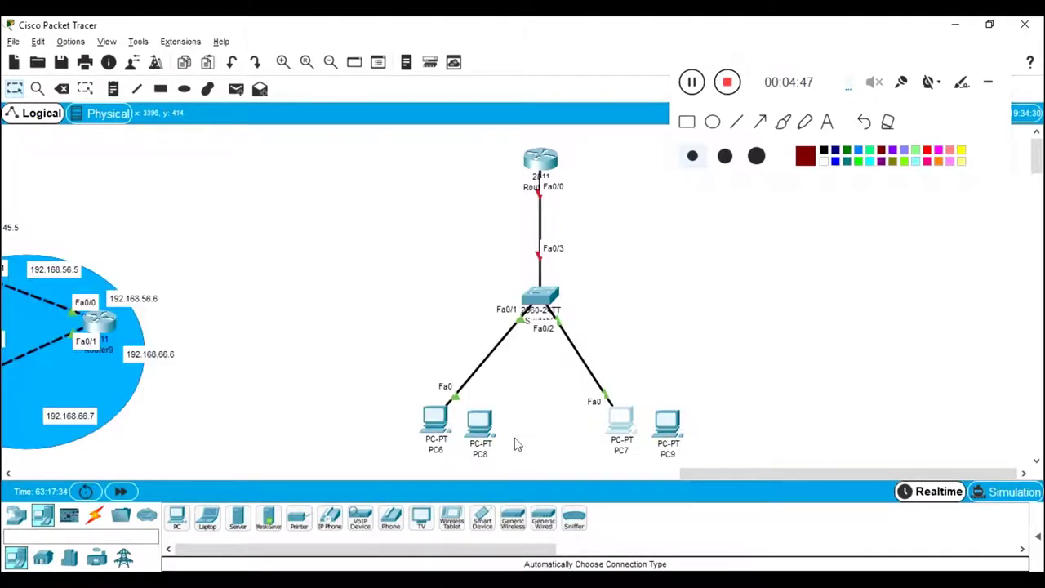
{"action": "left_click_drag", "start_coordinate": [496, 445], "coordinate": [504, 435]}
{"action": "left_click_drag", "start_coordinate": [621, 423], "coordinate": [583, 423]}
{"action": "left_click_drag", "start_coordinate": [668, 421], "coordinate": [645, 418]}
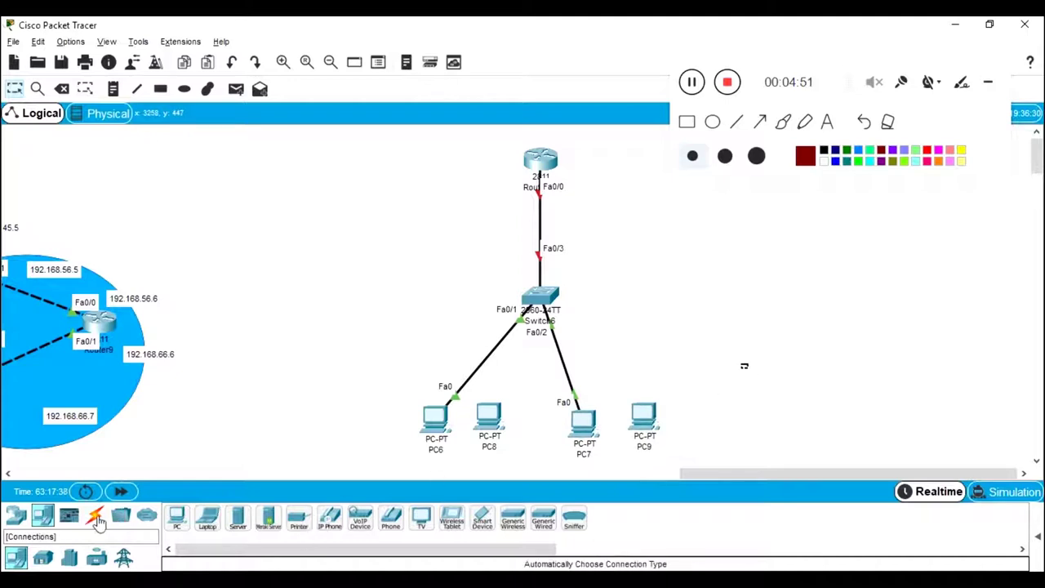
{"action": "left_click", "coordinate": [94, 516]}
{"action": "left_click", "coordinate": [488, 418]}
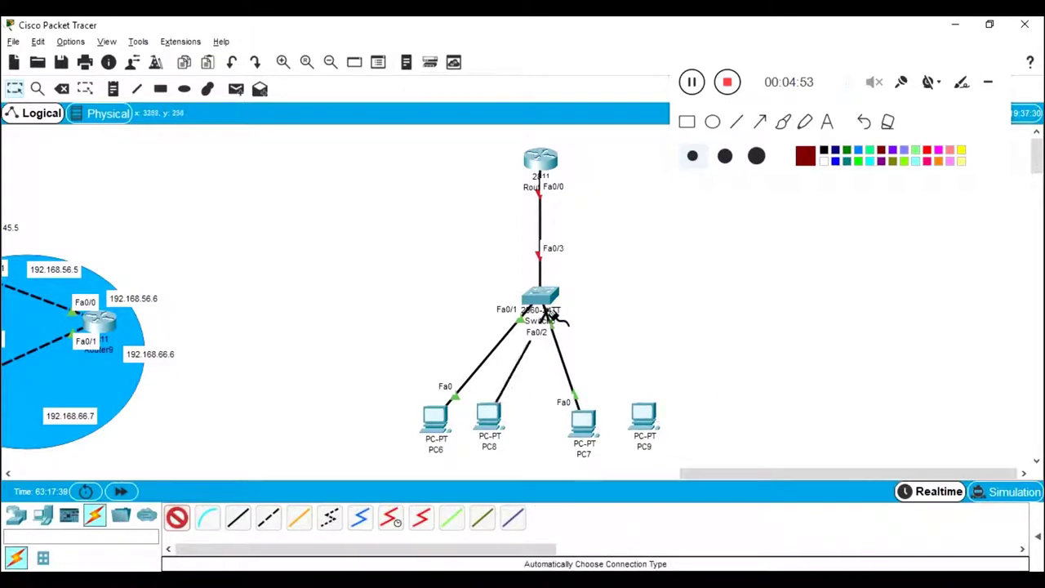
{"action": "left_click", "coordinate": [494, 420]}
{"action": "left_click", "coordinate": [599, 320]}
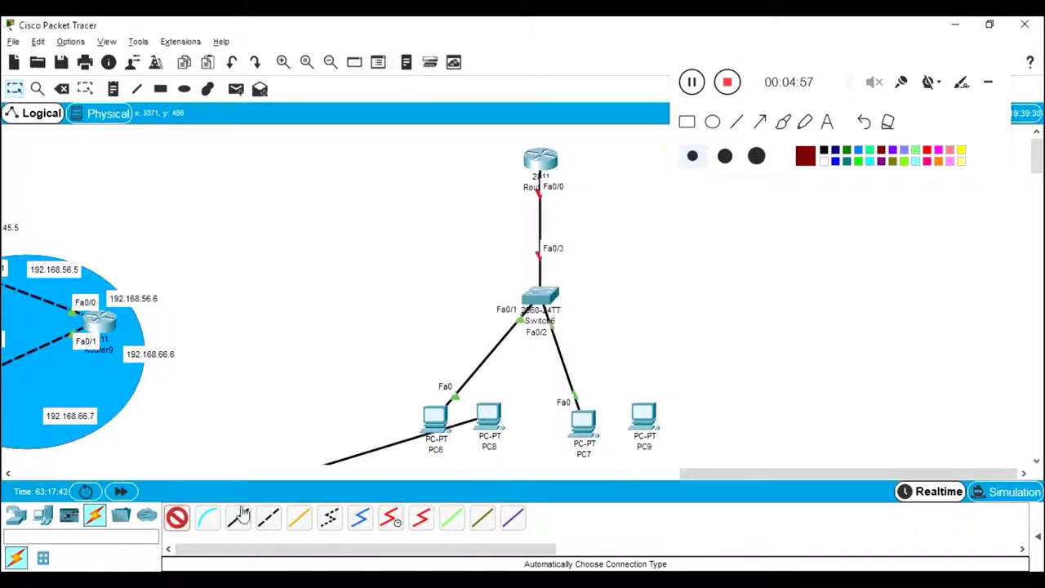
{"action": "key", "text": "Escape"}
Step: Rearrange the PCs so that PC7 stands beside PC6 and PC8 stands beside PC9
{"action": "mouse_move", "coordinate": [588, 431]}
{"action": "left_mouse_down"}
{"action": "mouse_move", "coordinate": [527, 438]}
{"action": "mouse_move", "coordinate": [538, 416]}
{"action": "mouse_move", "coordinate": [588, 414]}
{"action": "left_mouse_up"}
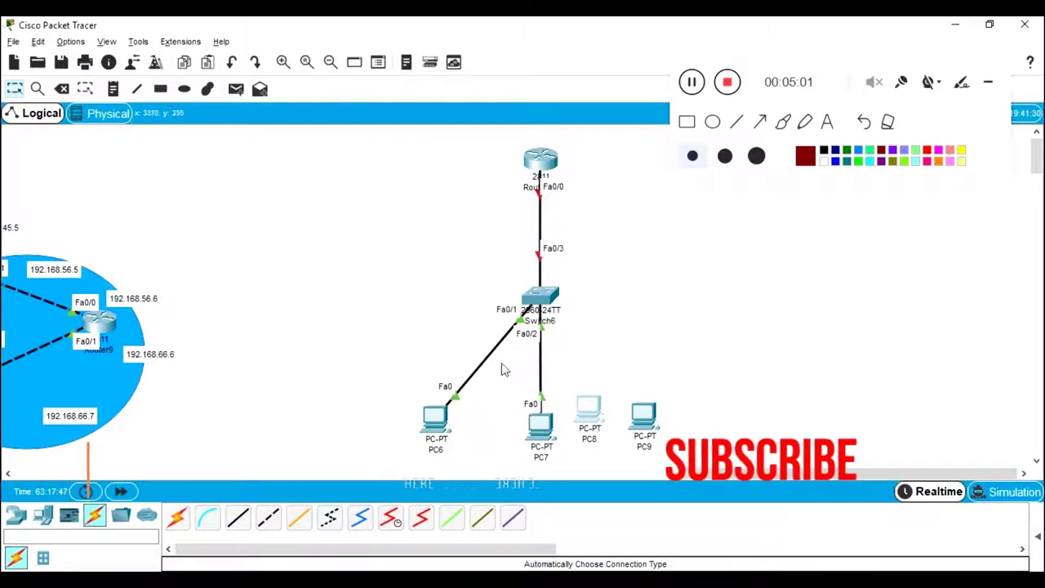
{"action": "mouse_move", "coordinate": [431, 419]}
{"action": "left_mouse_down"}
{"action": "mouse_move", "coordinate": [382, 400]}
{"action": "mouse_move", "coordinate": [436, 419]}
{"action": "left_mouse_up"}
{"action": "left_click_drag", "start_coordinate": [539, 424], "coordinate": [510, 426]}
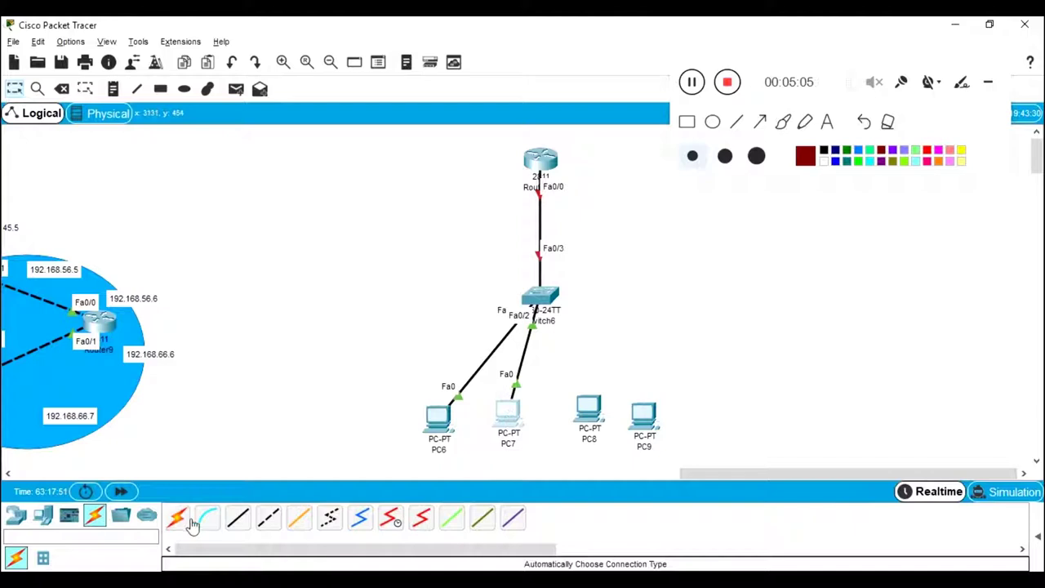
Step: Connect PC8 and PC9 to the switch using the automatically chosen connection type
{"action": "left_click", "coordinate": [177, 516]}
{"action": "left_click", "coordinate": [588, 411]}
{"action": "left_click", "coordinate": [540, 300]}
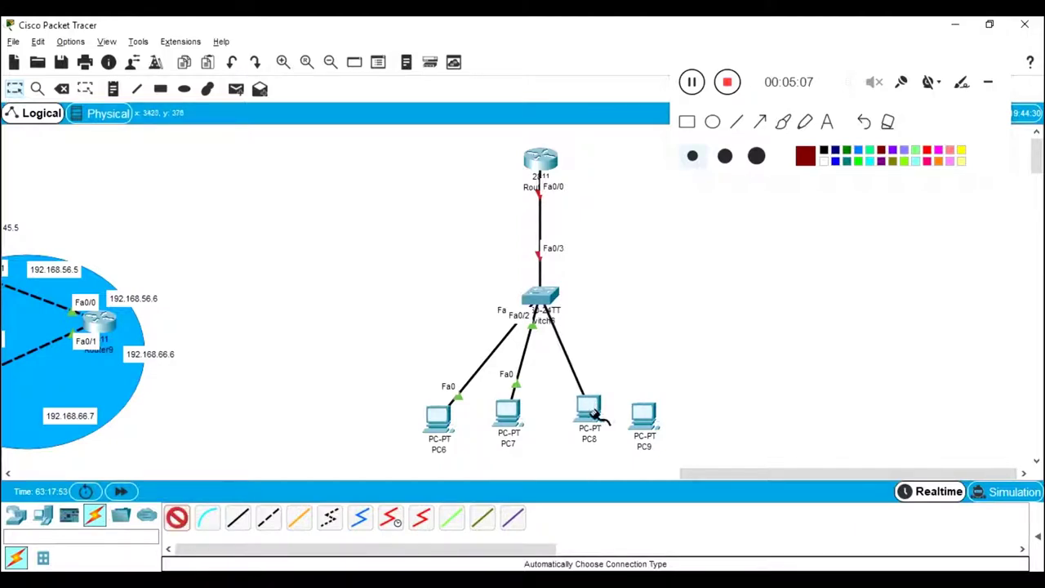
{"action": "left_click", "coordinate": [177, 516]}
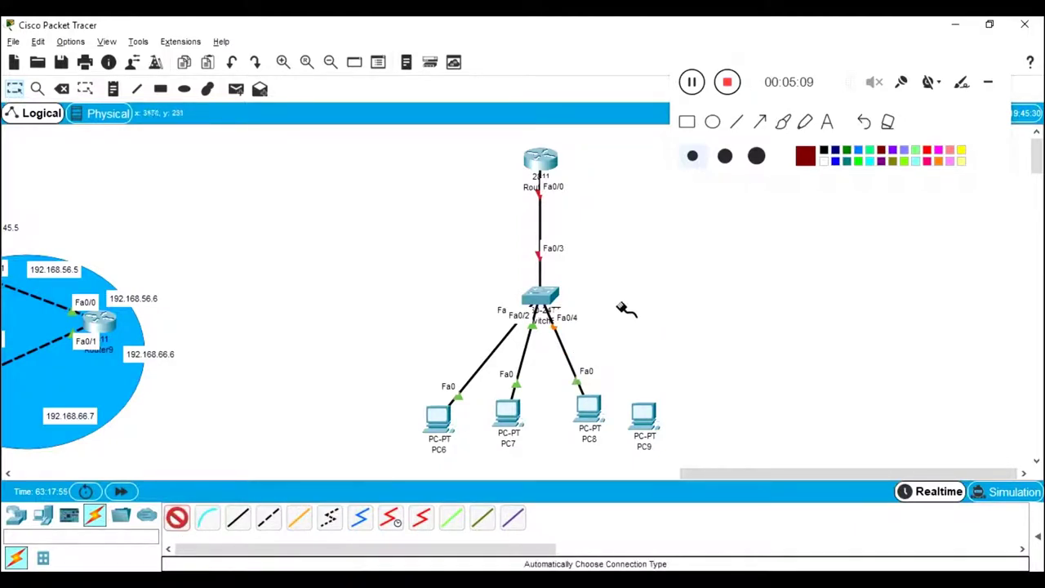
{"action": "left_click", "coordinate": [540, 299]}
{"action": "left_click", "coordinate": [644, 417]}
Step: Reposition the PCs into two separate pairs below the switch, PC6 with PC7 and PC8 with PC9
{"action": "left_click_drag", "start_coordinate": [589, 416], "coordinate": [572, 428]}
{"action": "left_click_drag", "start_coordinate": [627, 412], "coordinate": [667, 404]}
{"action": "left_click_drag", "start_coordinate": [585, 432], "coordinate": [641, 423]}
{"action": "left_click_drag", "start_coordinate": [505, 426], "coordinate": [477, 420]}
{"action": "left_click_drag", "start_coordinate": [622, 412], "coordinate": [618, 415]}
{"action": "left_click_drag", "start_coordinate": [683, 408], "coordinate": [686, 406]}
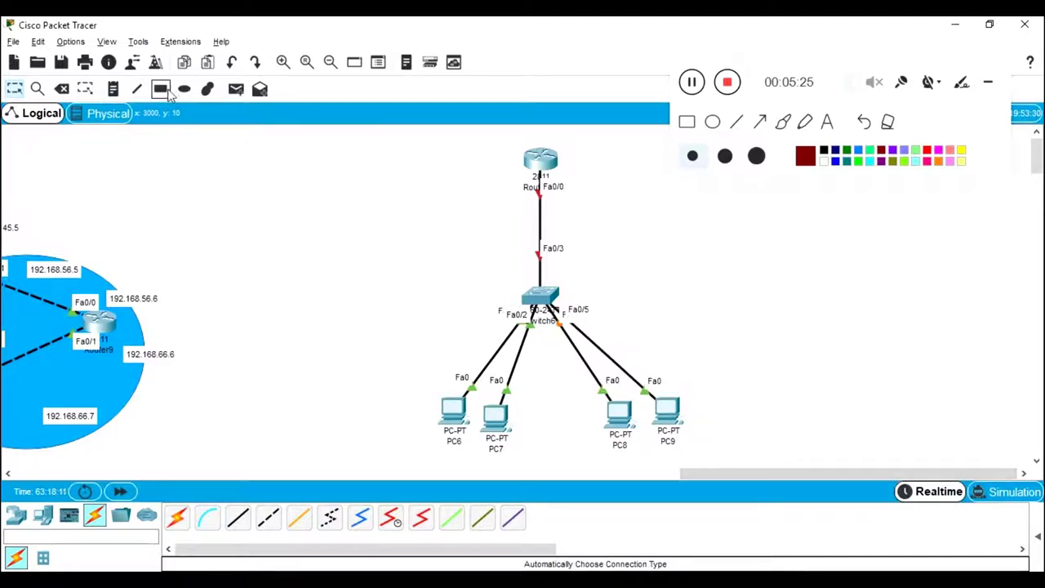
Step: Draw a rectangle with a yellow fill around PC6 and PC7
{"action": "left_click", "coordinate": [160, 88]}
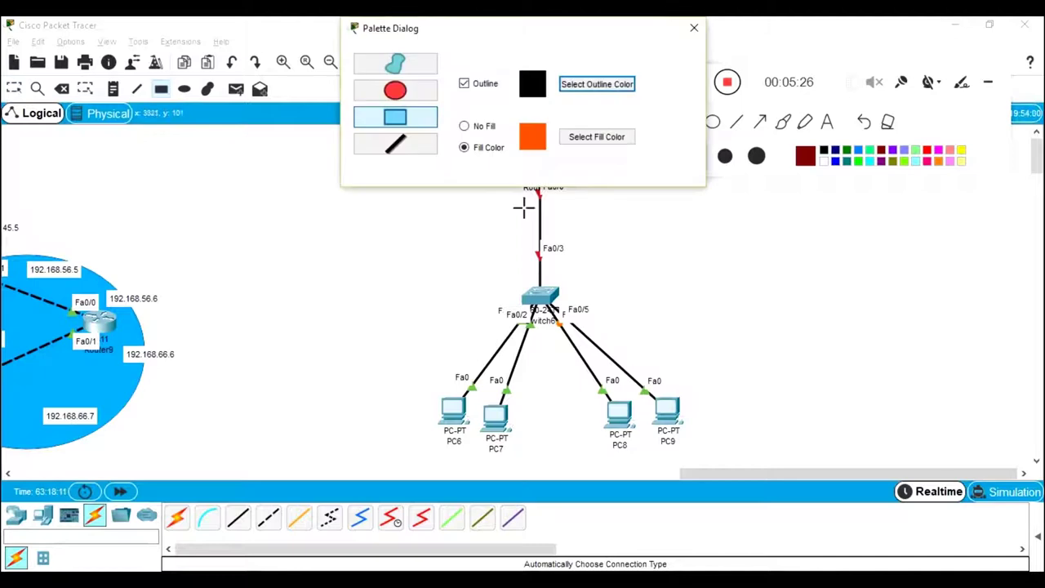
{"action": "left_click", "coordinate": [601, 145]}
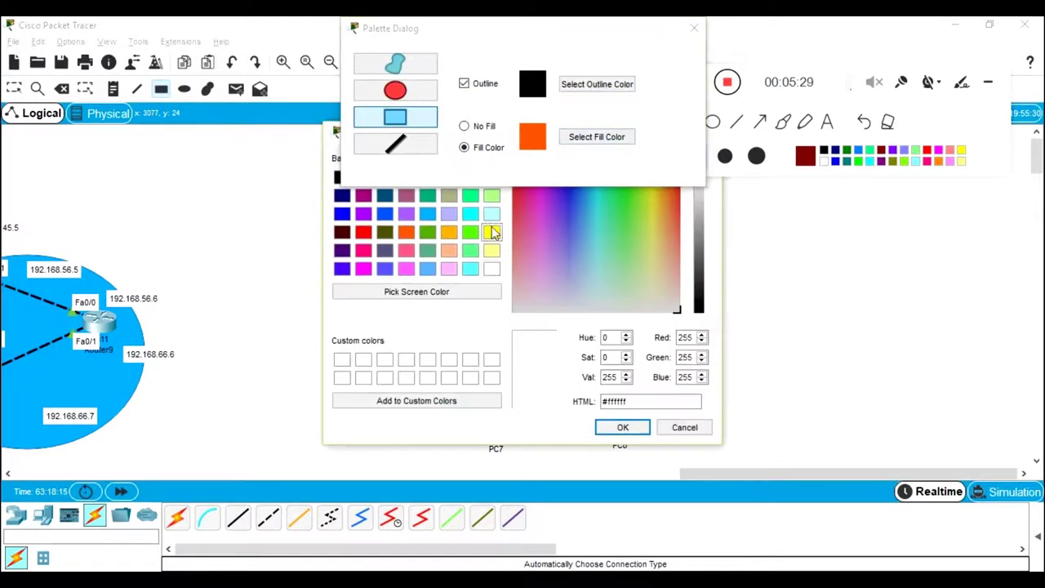
{"action": "left_click", "coordinate": [491, 233]}
{"action": "left_click", "coordinate": [622, 427]}
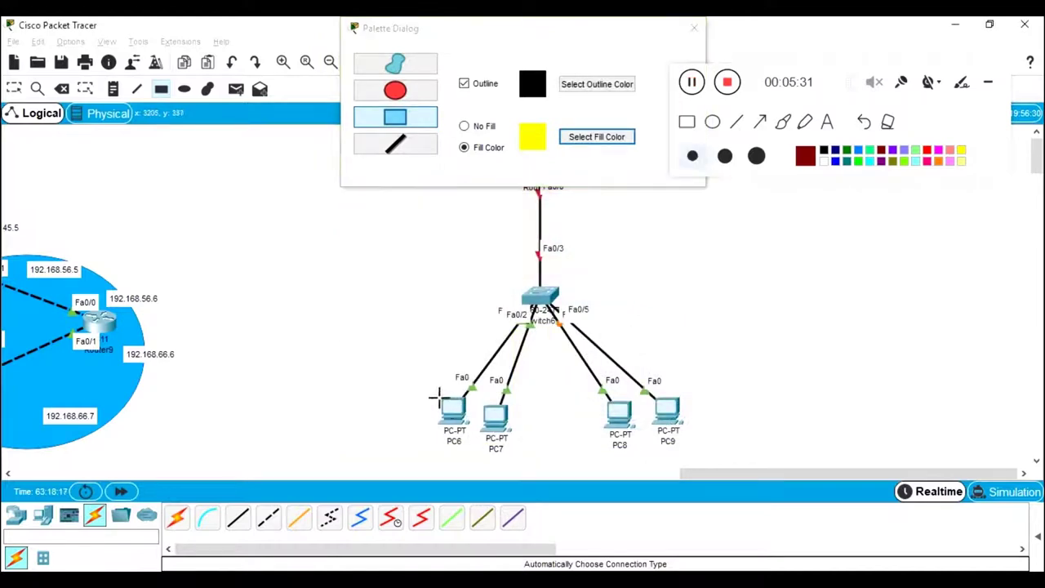
{"action": "left_click_drag", "start_coordinate": [419, 375], "coordinate": [539, 465]}
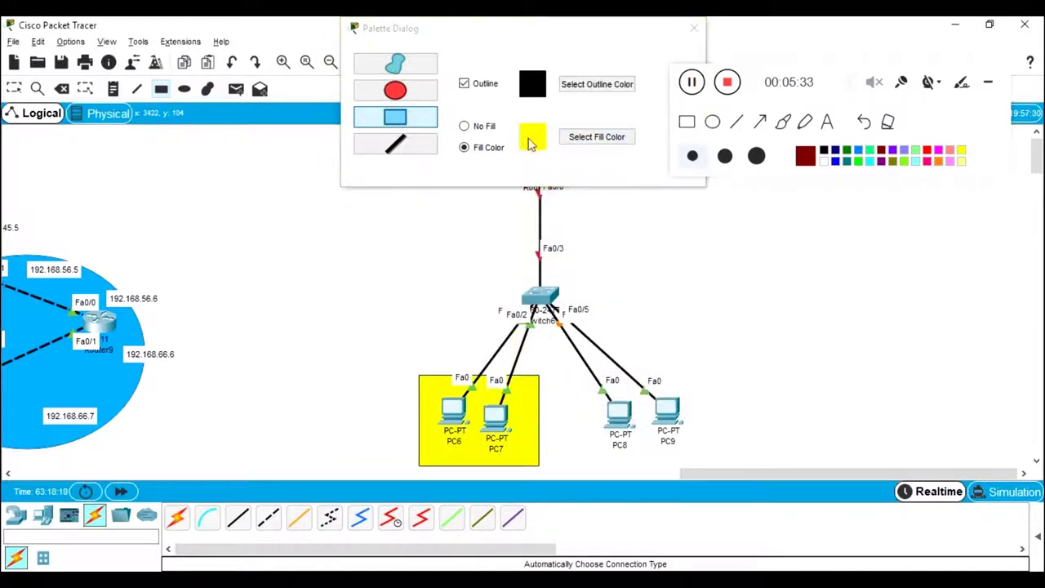
Step: Draw a rectangle with orange fill #ffaa00 around PC8 and PC9, and close the drawing palette
{"action": "left_click", "coordinate": [597, 136]}
{"action": "left_click", "coordinate": [448, 232]}
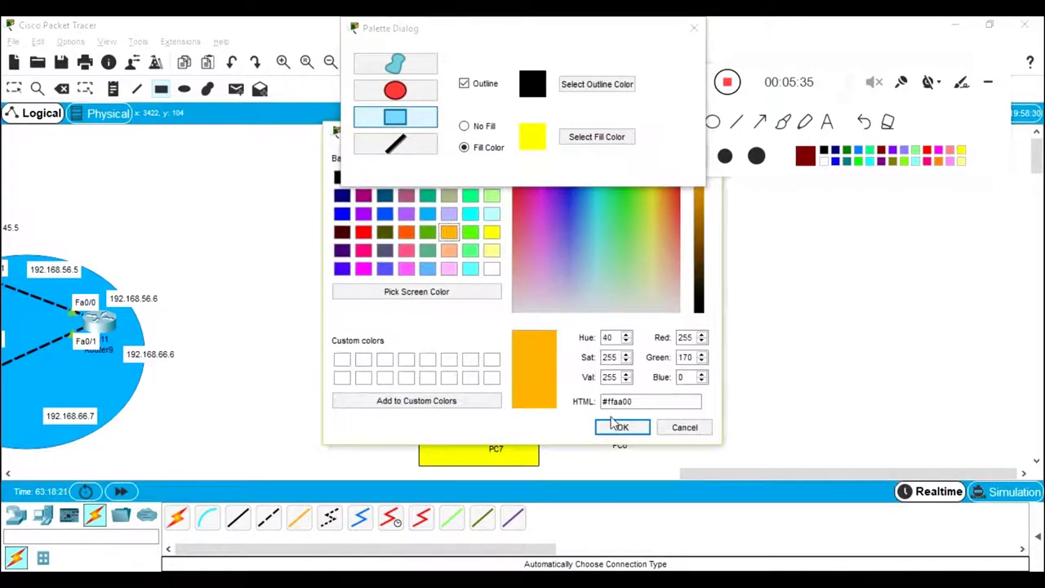
{"action": "left_click", "coordinate": [621, 427]}
{"action": "left_click_drag", "start_coordinate": [564, 373], "coordinate": [731, 476]}
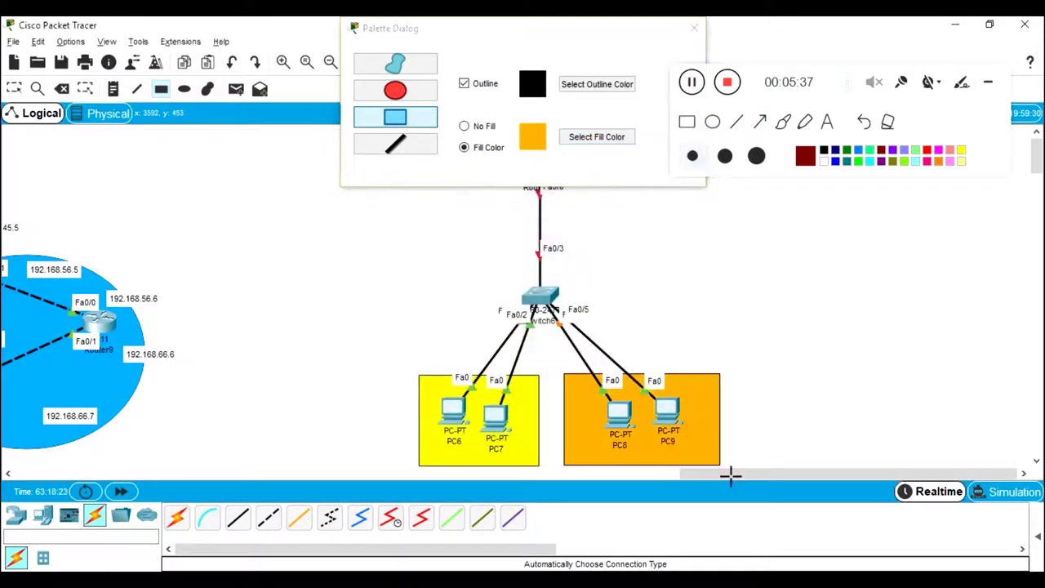
{"action": "left_click", "coordinate": [694, 28]}
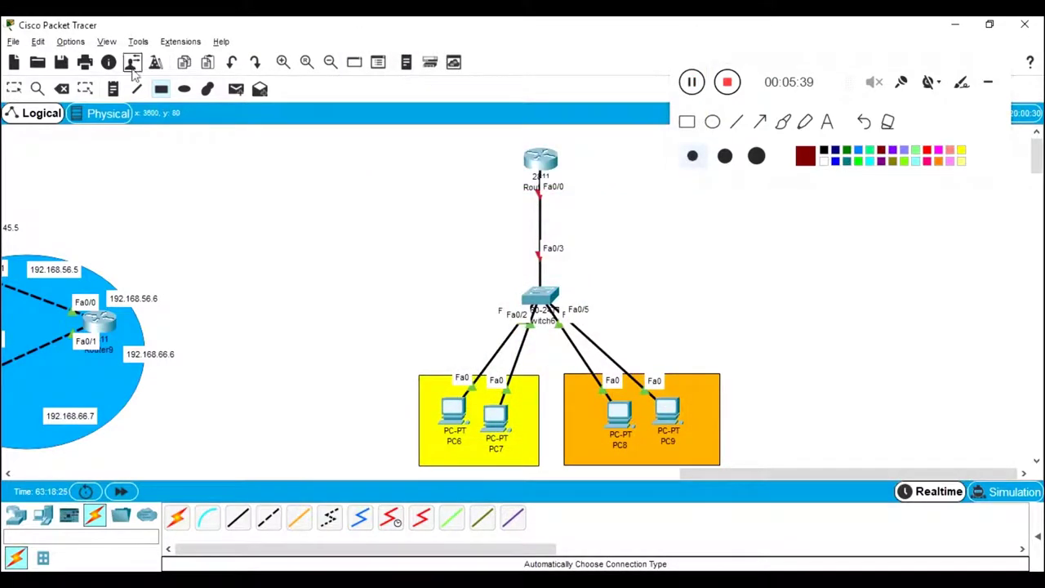
Step: Place a two-line note reading "VLAN 10" and "NAME : Yellow" beside the yellow rectangle
{"action": "left_click", "coordinate": [113, 88]}
{"action": "left_click", "coordinate": [370, 382]}
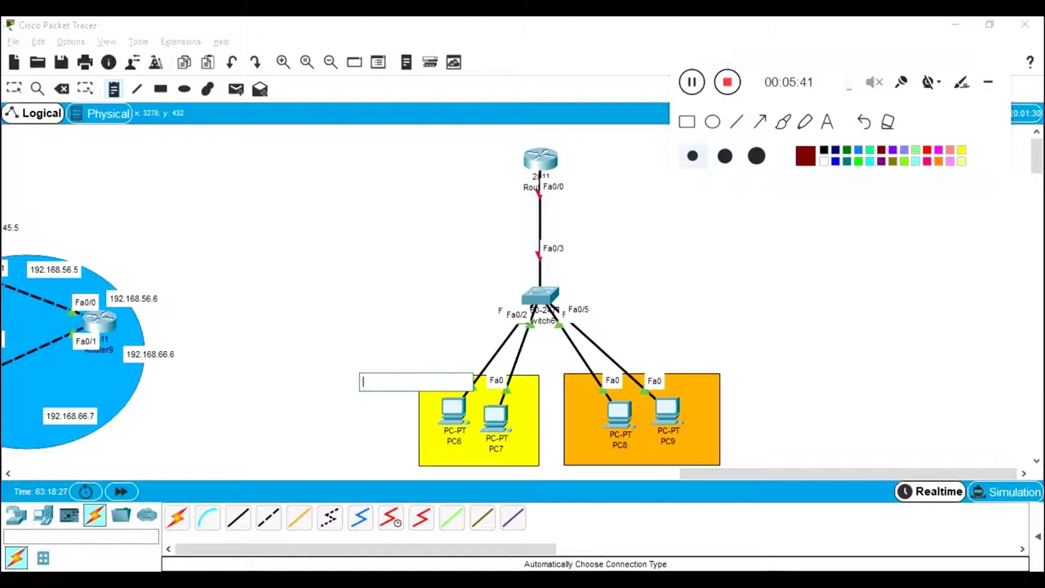
{"action": "type", "text": "VLAN 10"}
{"action": "key", "text": "Return"}
{"action": "type", "text": "NAME : Yellow"}
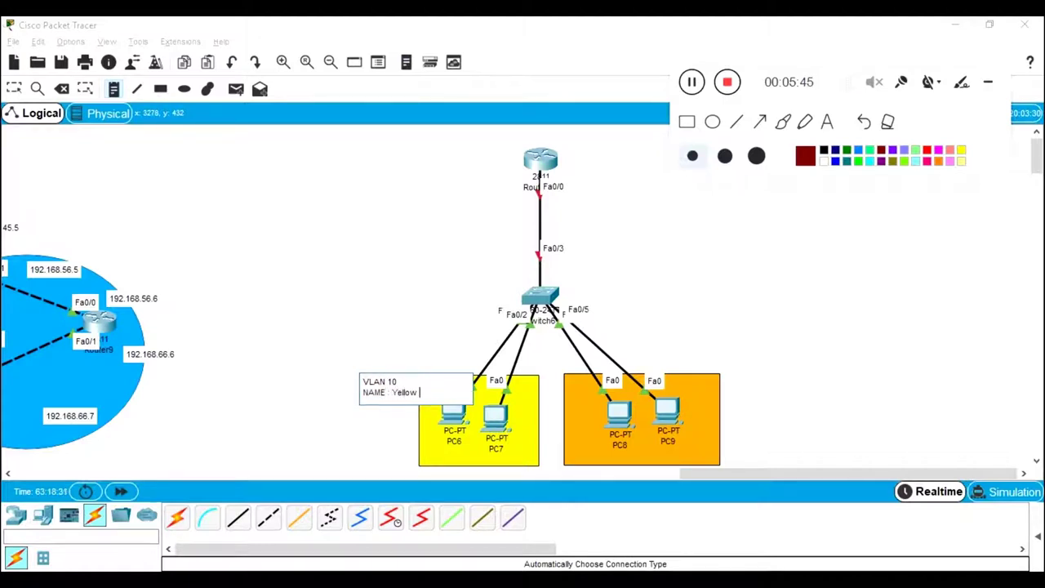
Step: Place a two-line note reading "VLAN 20" and "NAME ORANGE" beside the orange rectangle
{"action": "left_click", "coordinate": [734, 398]}
{"action": "type", "text": "VLAN"}
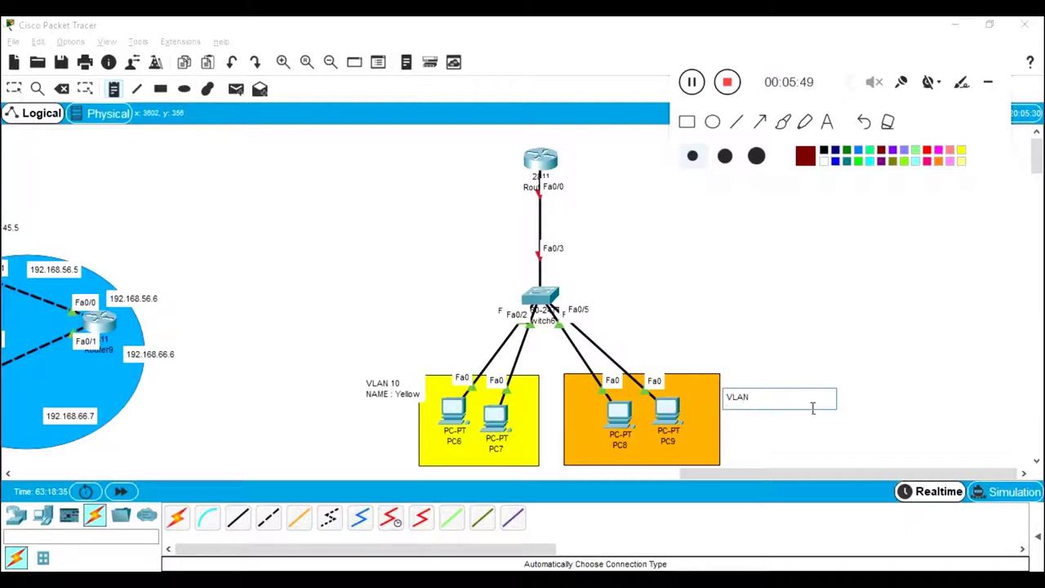
{"action": "type", "text": " 20"}
{"action": "key", "text": "Return"}
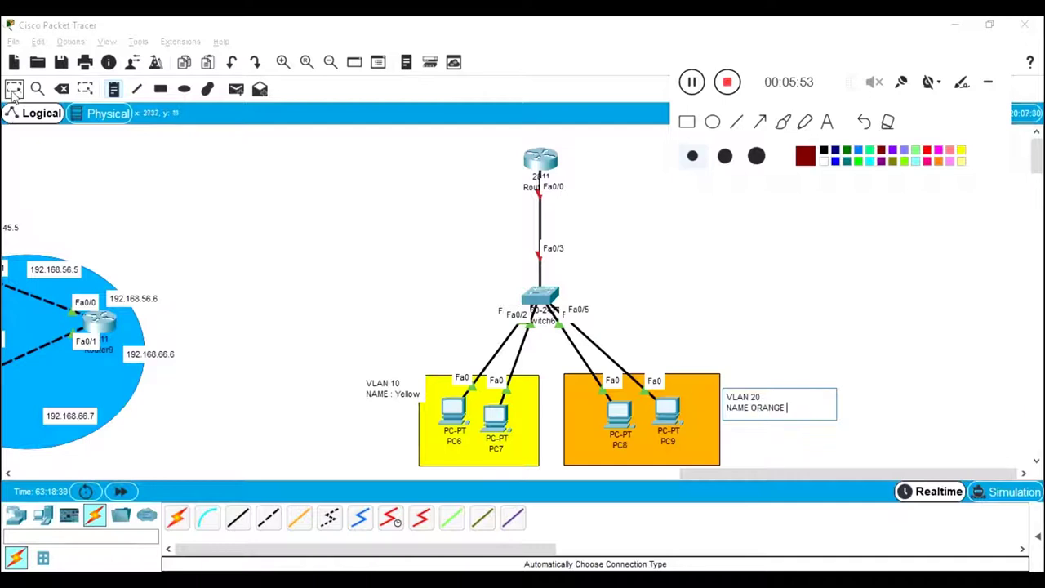
{"action": "key", "text": "Escape"}
Step: Move the two VLAN notes above their matching rectangles and nudge the switch slightly upward
{"action": "left_click_drag", "start_coordinate": [746, 408], "coordinate": [702, 359]}
{"action": "left_click_drag", "start_coordinate": [415, 393], "coordinate": [439, 363]}
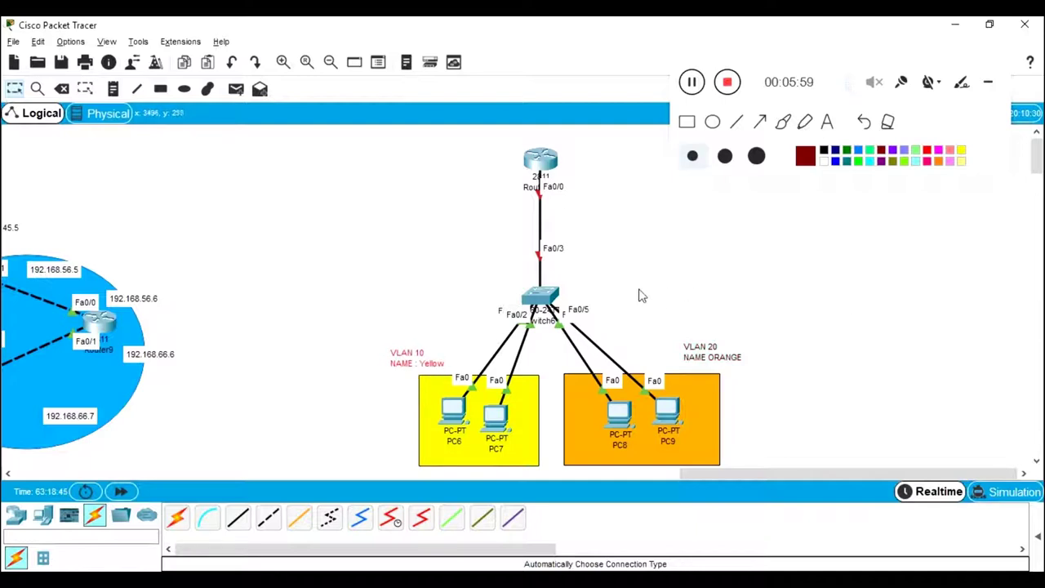
{"action": "left_click_drag", "start_coordinate": [562, 300], "coordinate": [567, 289]}
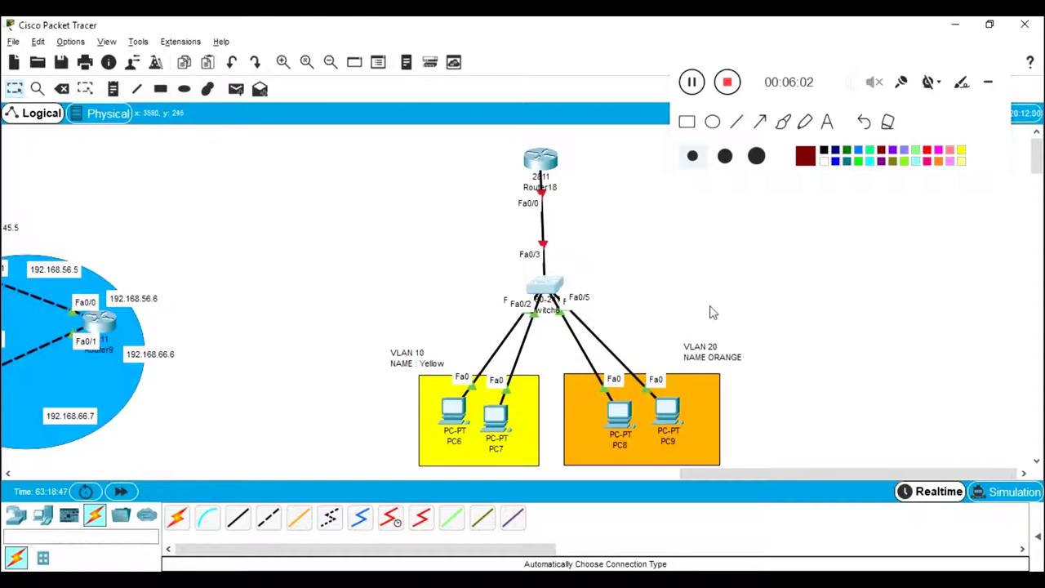
Step: Give PC6 the static IP address 1.1.1.1 with subnet mask 255.0.0.0
{"action": "left_click", "coordinate": [455, 418]}
{"action": "left_click_drag", "start_coordinate": [441, 95], "coordinate": [202, 75]}
{"action": "left_click", "coordinate": [206, 102]}
{"action": "left_click", "coordinate": [176, 186]}
{"action": "left_click", "coordinate": [236, 209]}
{"action": "type", "text": "1.1.1.1"}
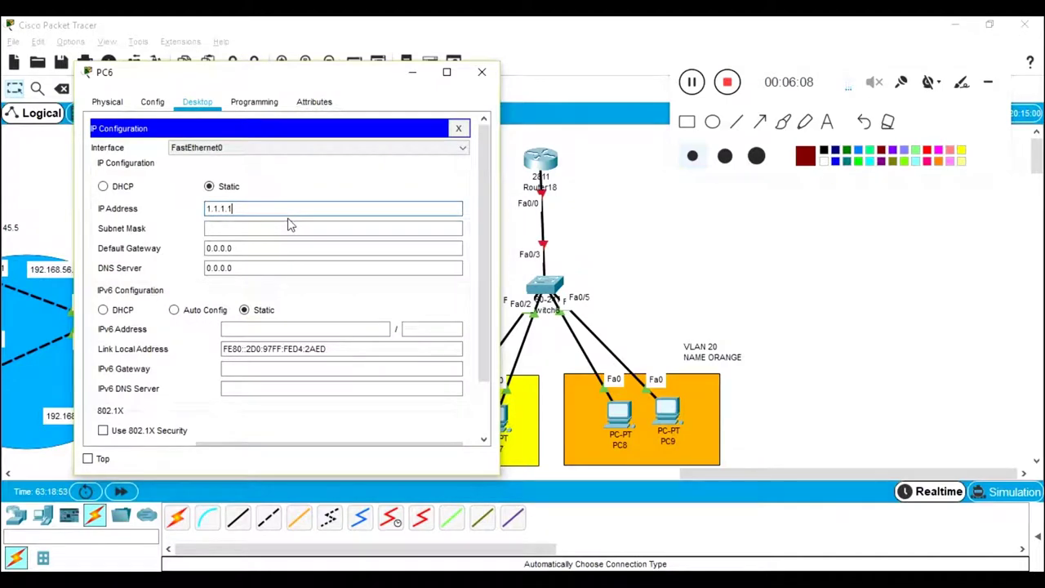
{"action": "left_click", "coordinate": [288, 226]}
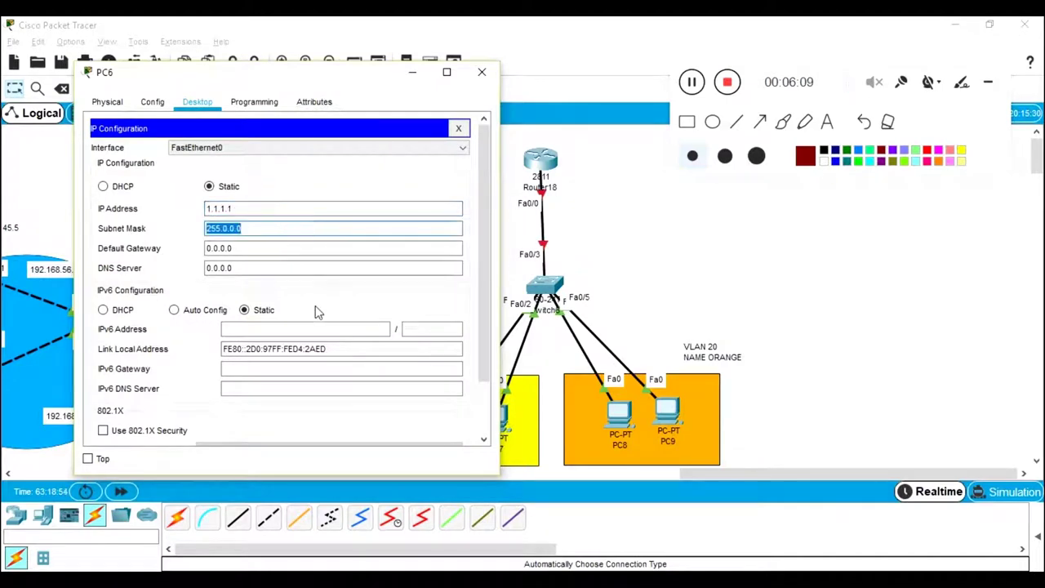
{"action": "left_click", "coordinate": [286, 250]}
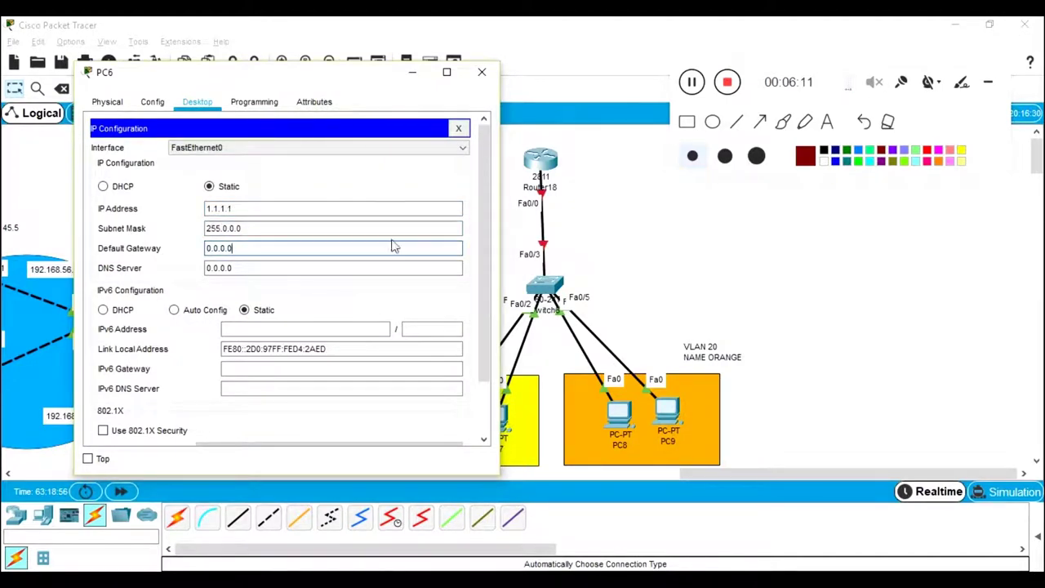
{"action": "left_click_drag", "start_coordinate": [282, 211], "coordinate": [190, 216]}
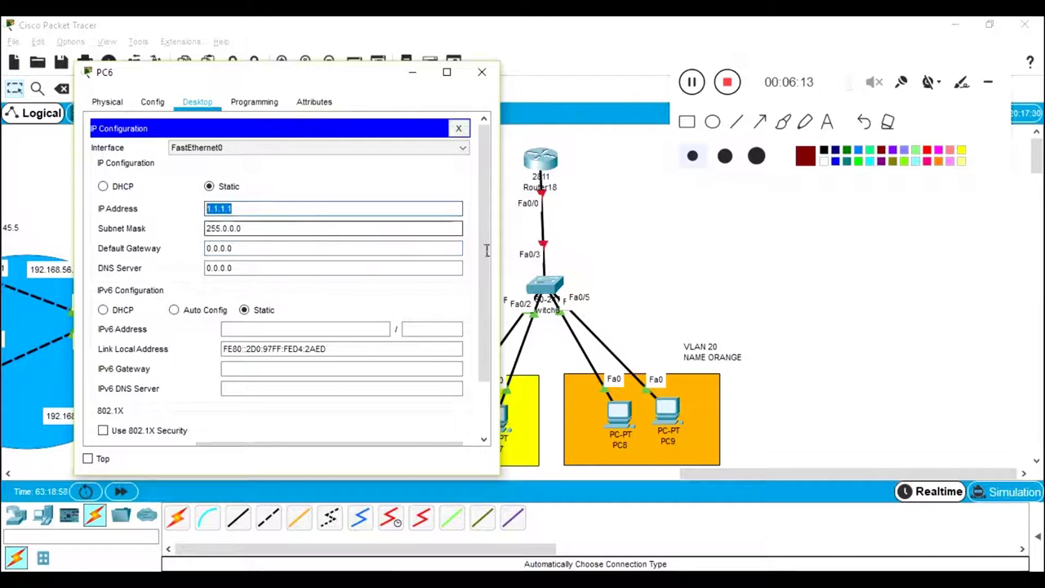
{"action": "left_click", "coordinate": [645, 284]}
Step: Give PC7 the static IP address 1.1.1.2 with subnet mask 255.0.0.0
{"action": "left_click", "coordinate": [499, 423]}
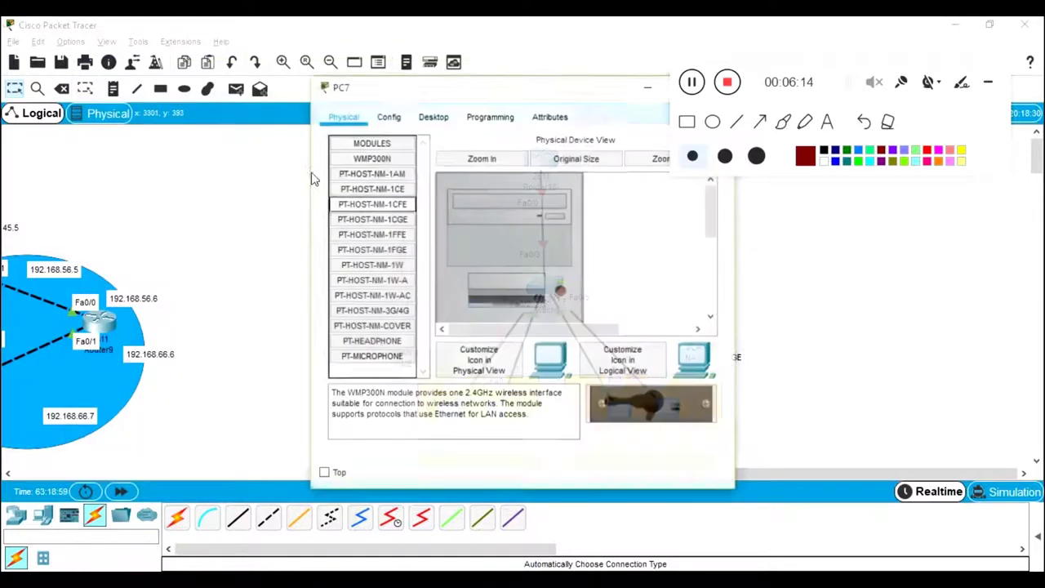
{"action": "left_click", "coordinate": [433, 116]}
{"action": "left_click", "coordinate": [383, 173]}
{"action": "left_click", "coordinate": [461, 227]}
{"action": "type", "text": "1.1.1"}
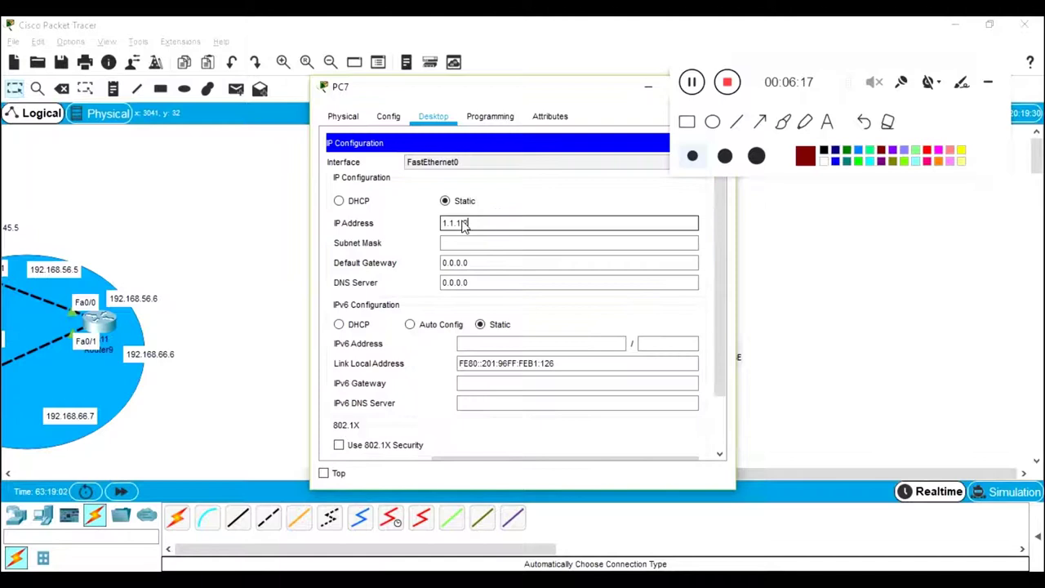
{"action": "type", "text": ".2"}
{"action": "key", "text": "Tab"}
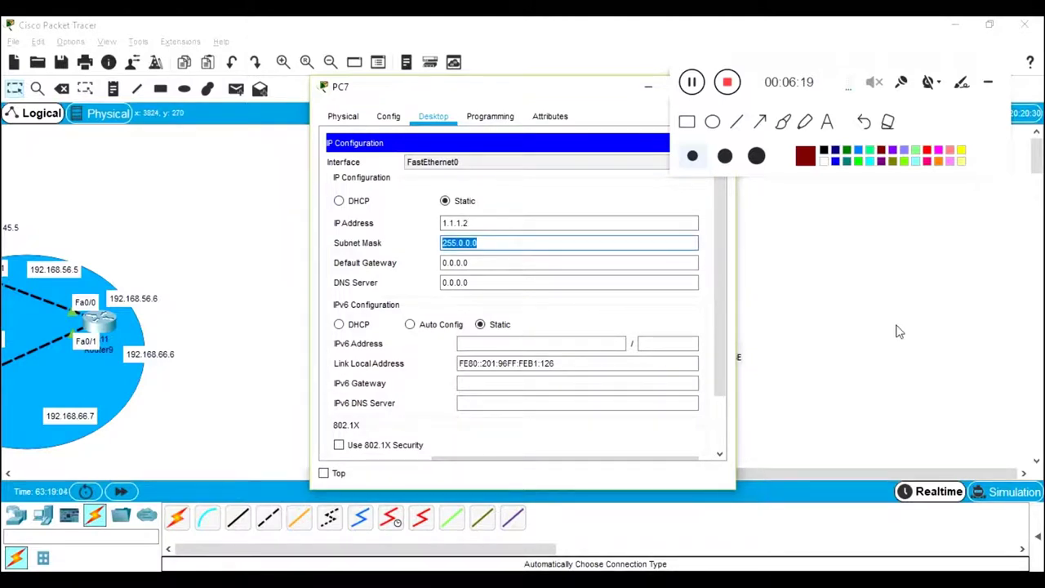
Step: Give PC8 the static IP address 2.2.2.1 with the default subnet mask
{"action": "left_click", "coordinate": [896, 331]}
{"action": "left_click", "coordinate": [622, 424]}
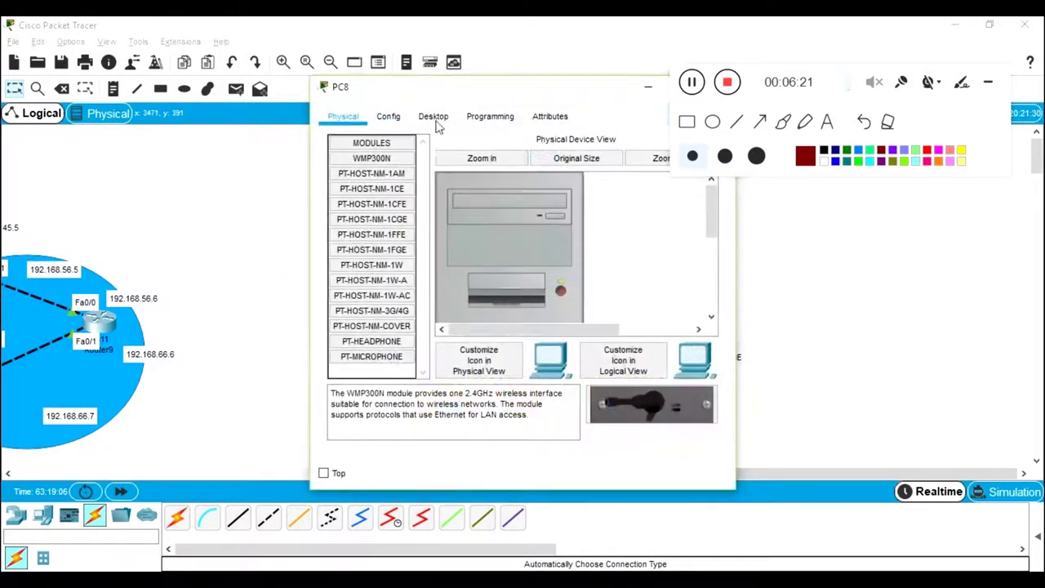
{"action": "left_click", "coordinate": [436, 119]}
{"action": "left_click", "coordinate": [389, 193]}
{"action": "left_click", "coordinate": [470, 226]}
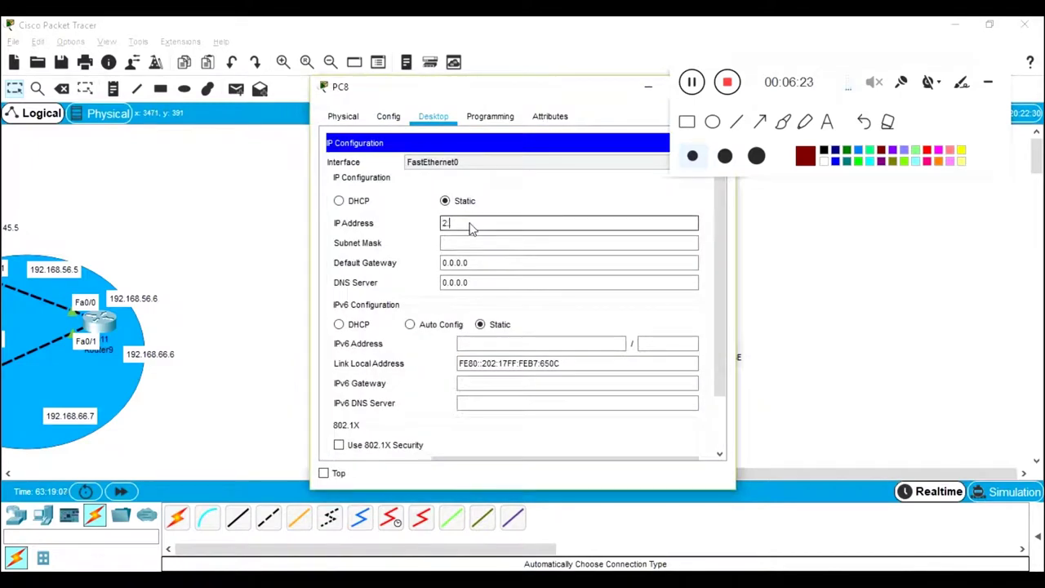
{"action": "type", "text": "2.2.2.1"}
{"action": "key", "text": "Tab"}
{"action": "left_click", "coordinate": [888, 308]}
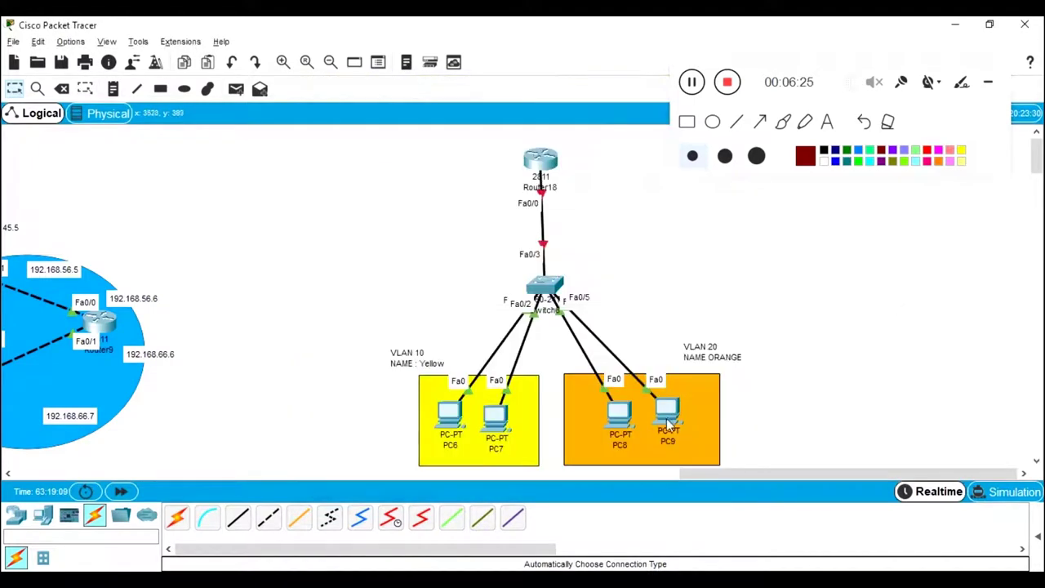
Step: Give PC9 the static IP address 2.2.2.2 with the default subnet mask
{"action": "left_click", "coordinate": [667, 408]}
{"action": "left_click", "coordinate": [390, 119]}
{"action": "left_click", "coordinate": [433, 119]}
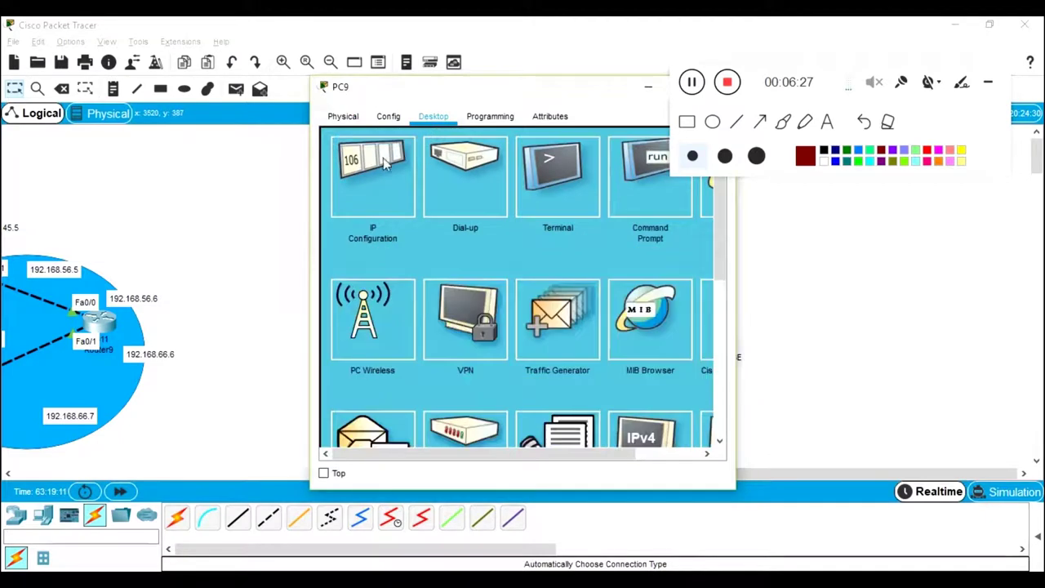
{"action": "left_click", "coordinate": [383, 157]}
{"action": "left_click", "coordinate": [465, 220]}
{"action": "type", "text": "2.2.2.2"}
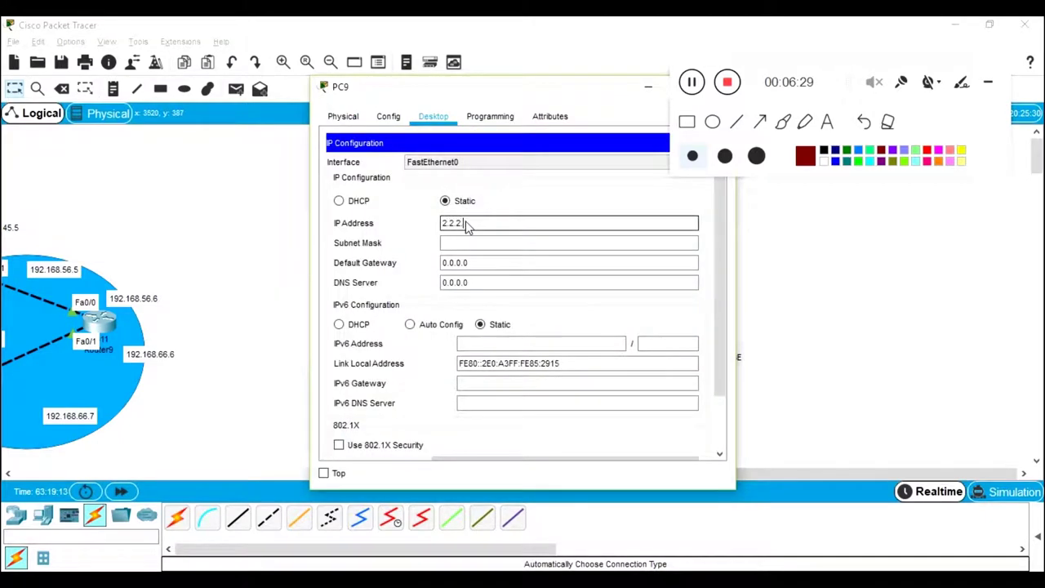
{"action": "key", "text": "Tab"}
{"action": "left_click", "coordinate": [939, 287]}
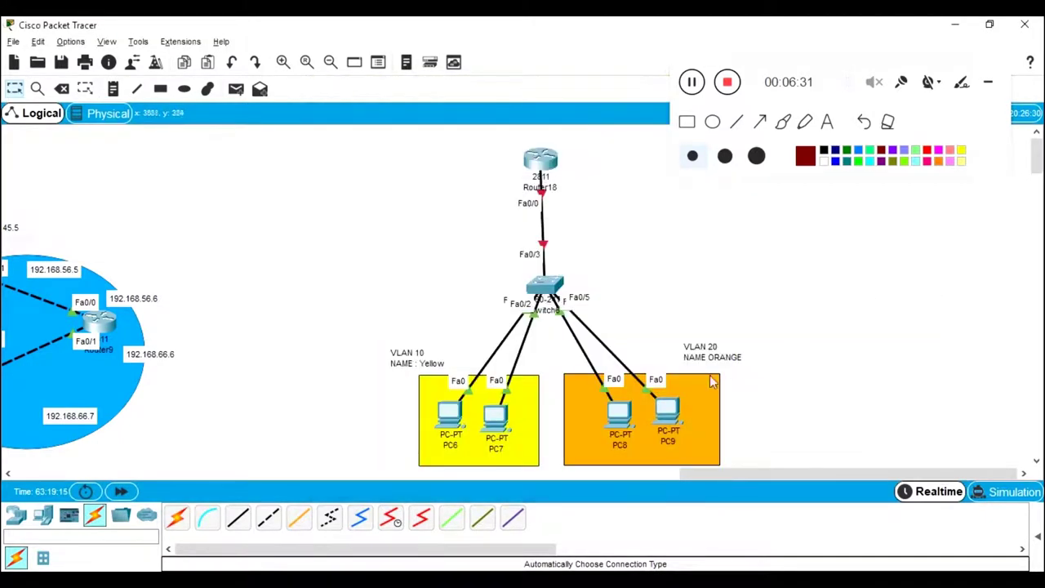
Step: Ping 1.1.1.2 from PC6's command prompt to test the connection to PC7
{"action": "left_click", "coordinate": [458, 433]}
{"action": "left_click", "coordinate": [458, 129]}
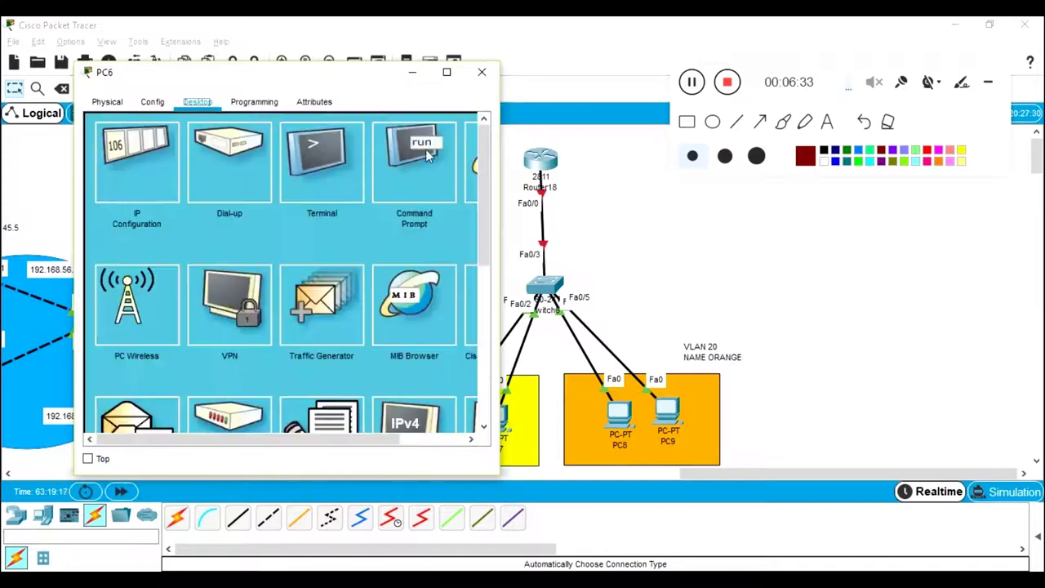
{"action": "left_click", "coordinate": [426, 149]}
{"action": "type", "text": "ping 1.1.1.2"}
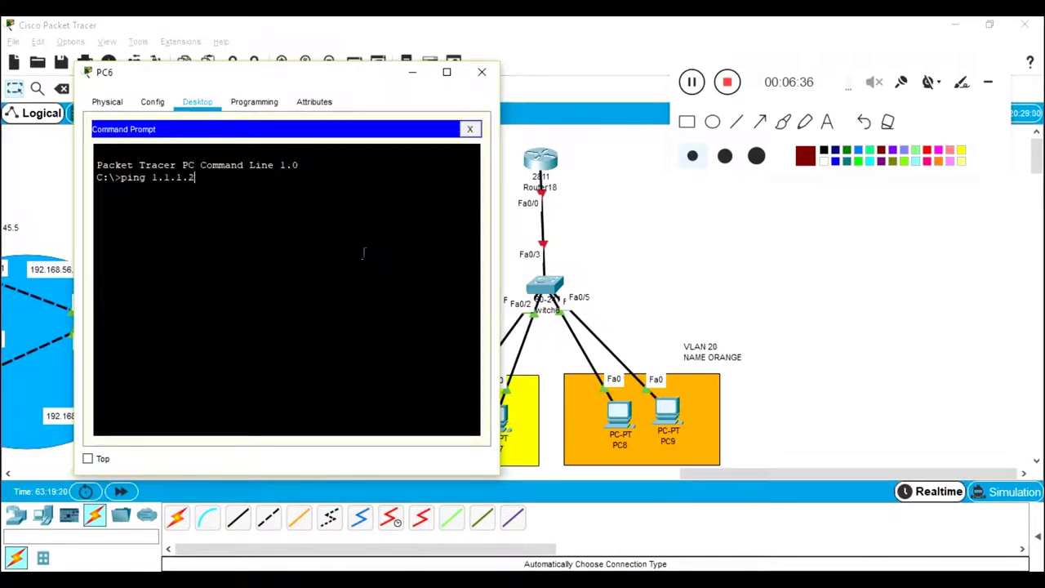
{"action": "key", "text": "Return"}
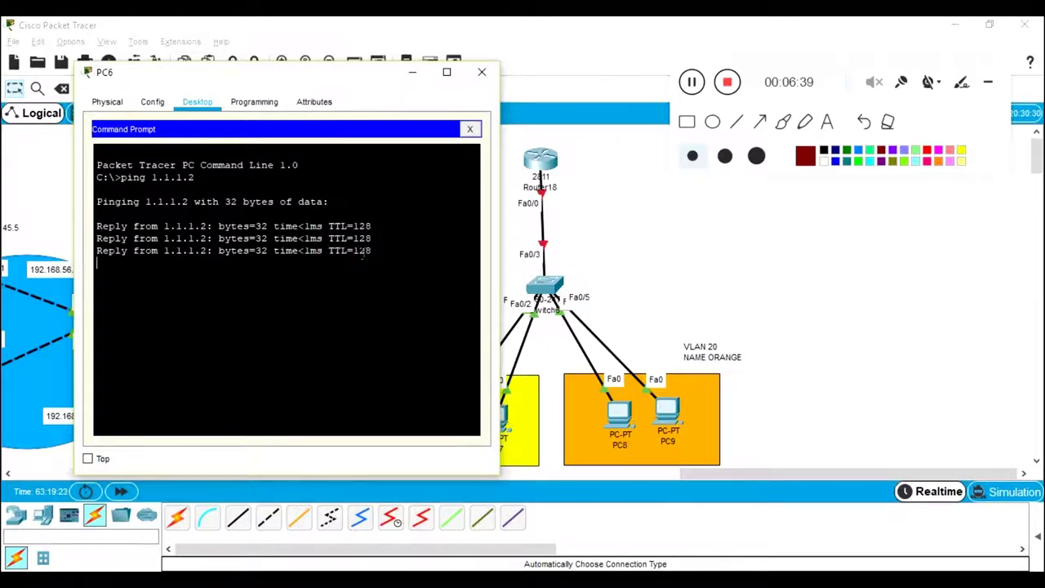
{"action": "left_click", "coordinate": [510, 416]}
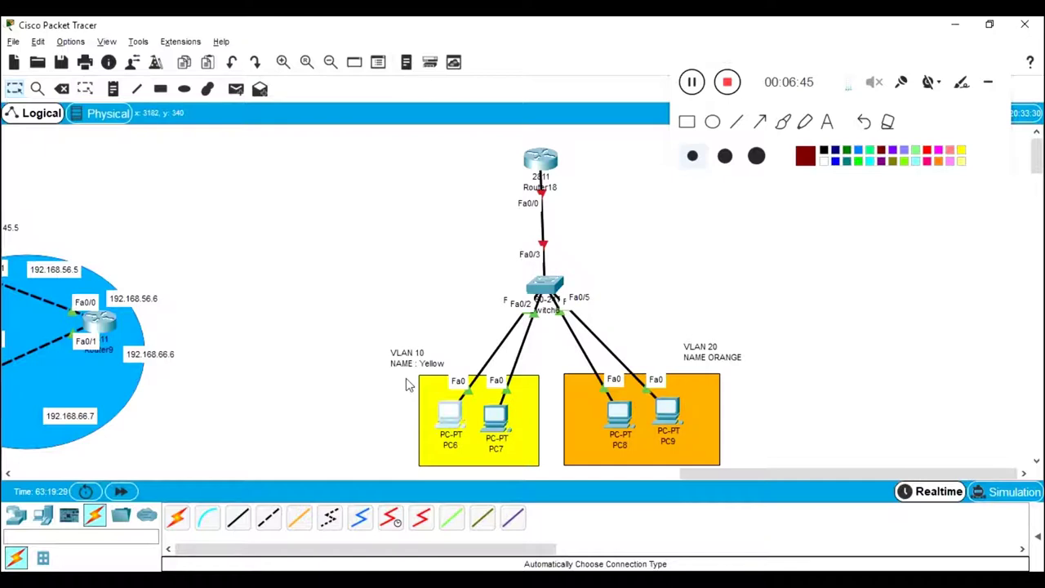
Step: Ping 2.2.2.1 from PC6 to test reachability of PC8, and abort the ping before it completes
{"action": "key", "text": "alt+Tab"}
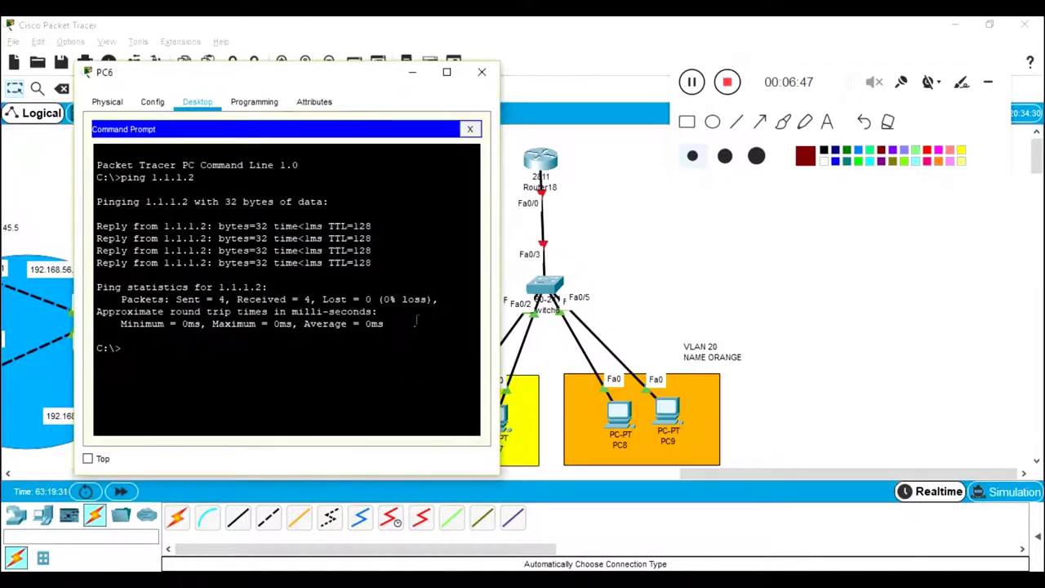
{"action": "key", "text": "Up"}
{"action": "type", "text": "2.2.2.1"}
{"action": "key", "text": "Return"}
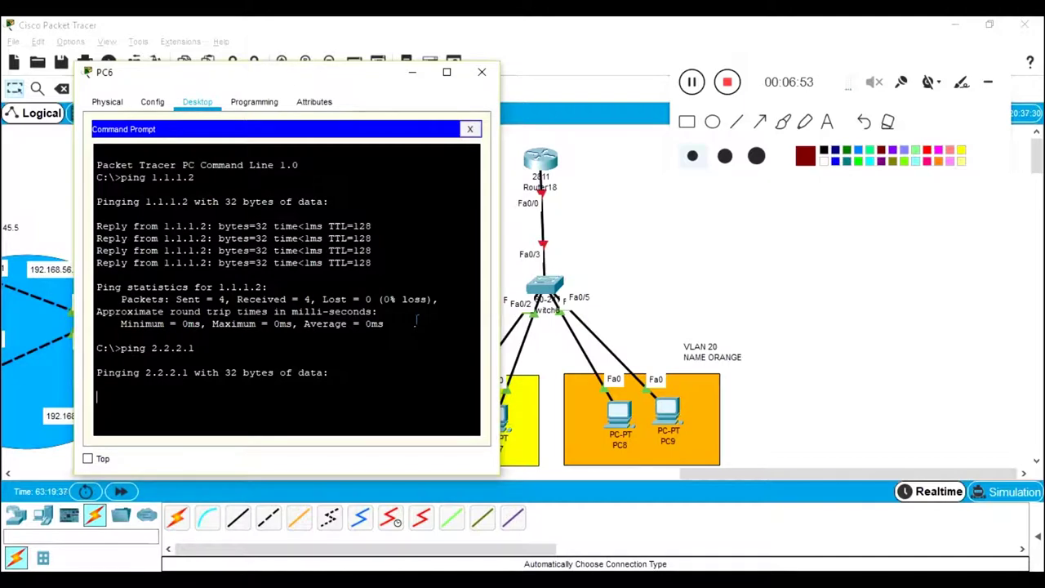
{"action": "key", "text": "alt+Tab"}
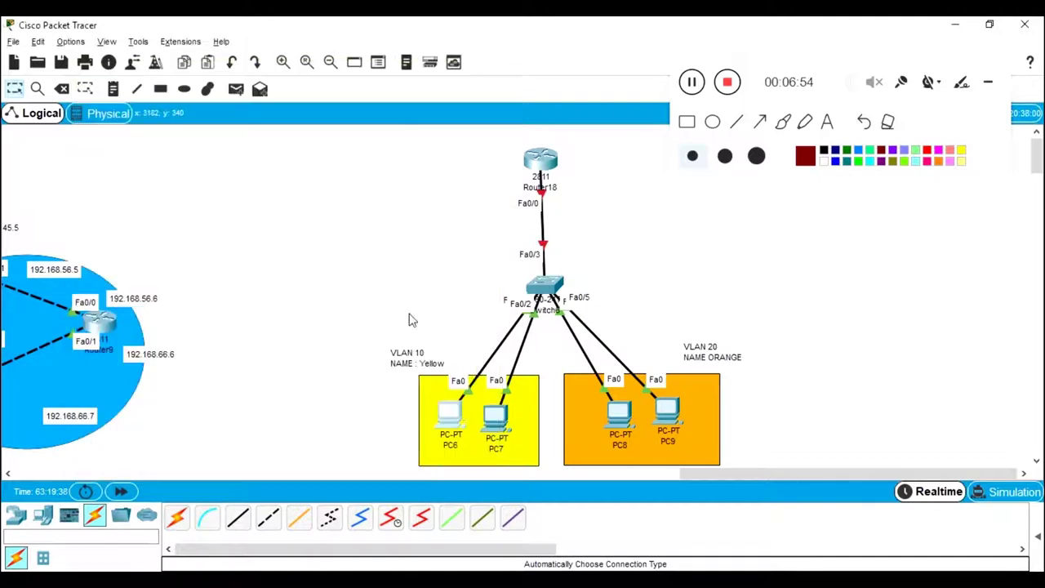
{"action": "left_click", "coordinate": [640, 421]}
{"action": "left_click", "coordinate": [813, 392]}
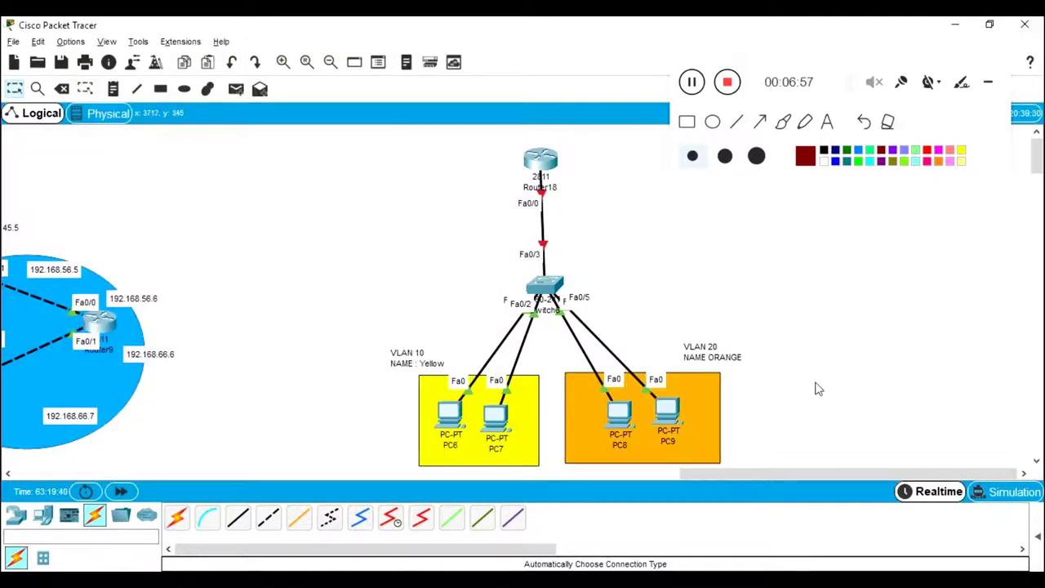
{"action": "key", "text": "alt+Tab"}
{"action": "key", "text": "ctrl+c"}
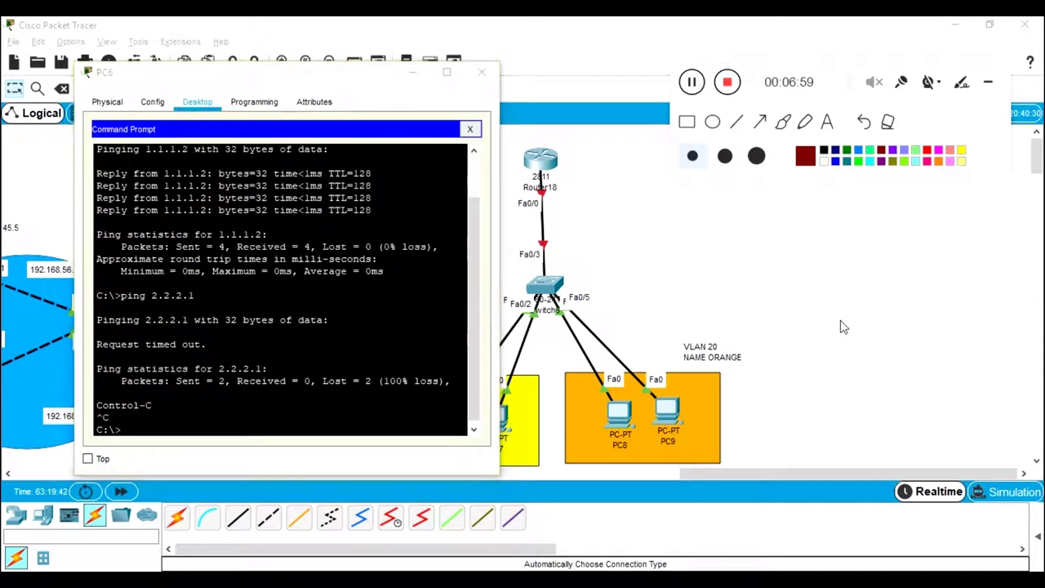
Step: Open the switch's command line beside the topology and enter privileged mode with enable
{"action": "key", "text": "alt+Tab"}
{"action": "left_click", "coordinate": [545, 286]}
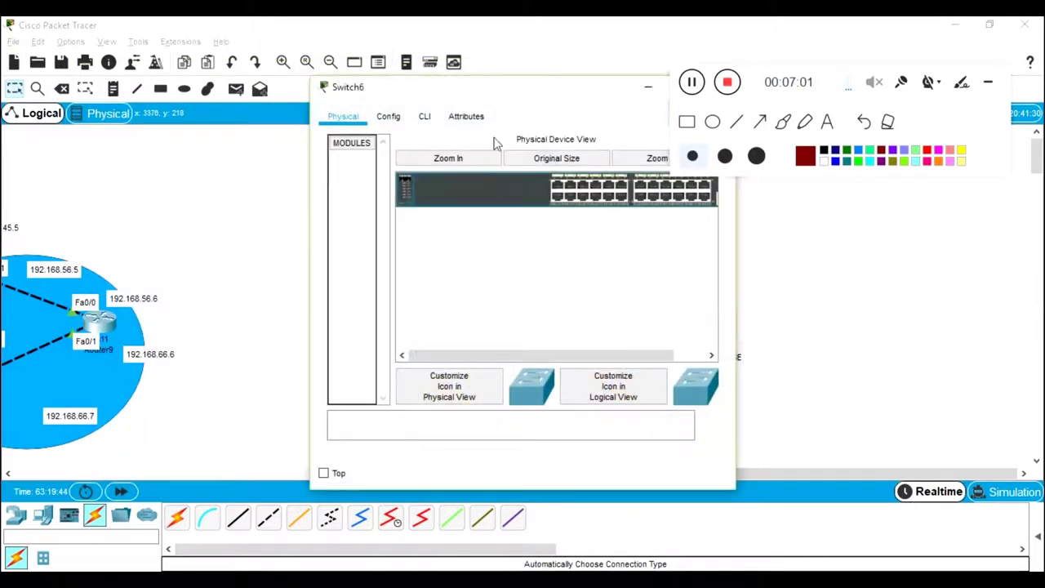
{"action": "left_click_drag", "start_coordinate": [445, 91], "coordinate": [174, 89]}
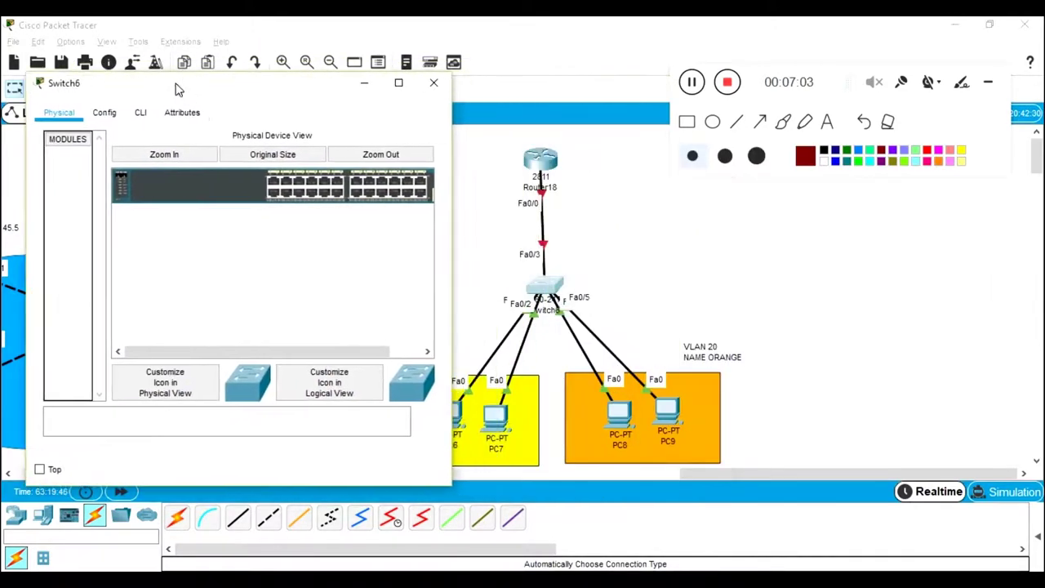
{"action": "left_click", "coordinate": [141, 112]}
{"action": "key", "text": "Return"}
{"action": "key", "text": "Return"}
{"action": "type", "text": "en"}
{"action": "key", "text": "Tab"}
{"action": "key", "text": "Return"}
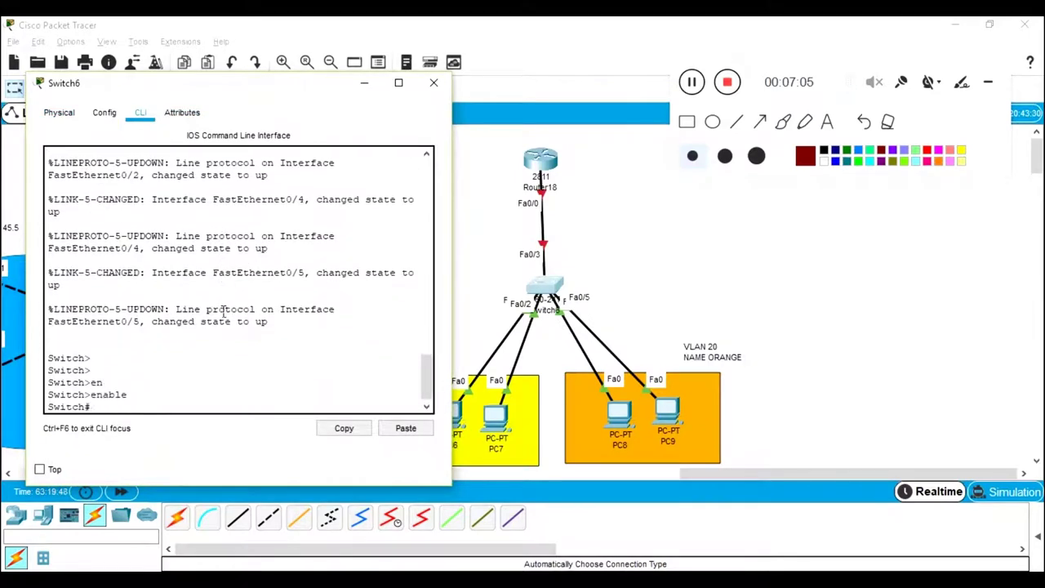
Step: Enter global configuration mode on the switch with conf t
{"action": "type", "text": "cponf t"}
{"action": "key", "text": "Return"}
{"action": "type", "text": "conf t"}
{"action": "key", "text": "Return"}
Step: List the switch's VLANs from within global configuration mode
{"action": "type", "text": "h(config)#do sho vl"}
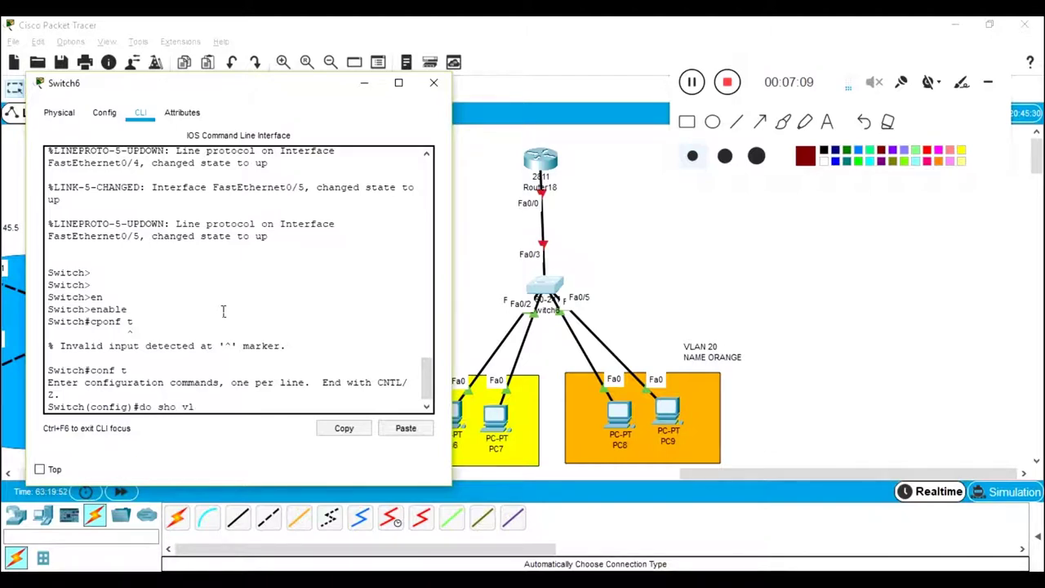
{"action": "type", "text": "an"}
{"action": "key", "text": "Return"}
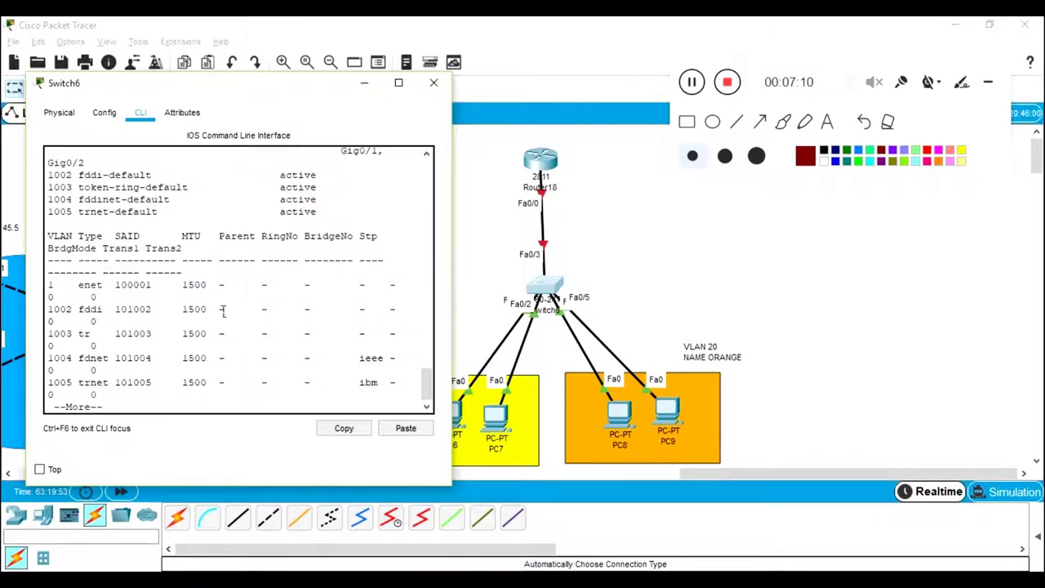
Step: Examine the default VLAN and its assigned ports in the enlarged VLAN table, and finish the paged listing
{"action": "left_click", "coordinate": [400, 82]}
{"action": "triple_click", "coordinate": [50, 258]}
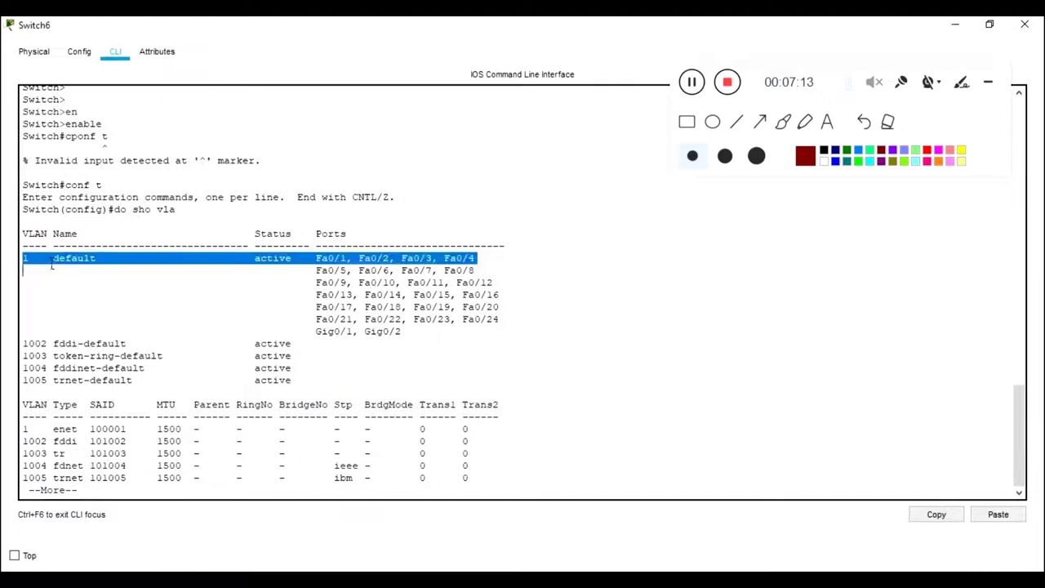
{"action": "left_click", "coordinate": [333, 309]}
{"action": "left_click_drag", "start_coordinate": [319, 270], "coordinate": [327, 343]}
{"action": "triple_click", "coordinate": [98, 356]}
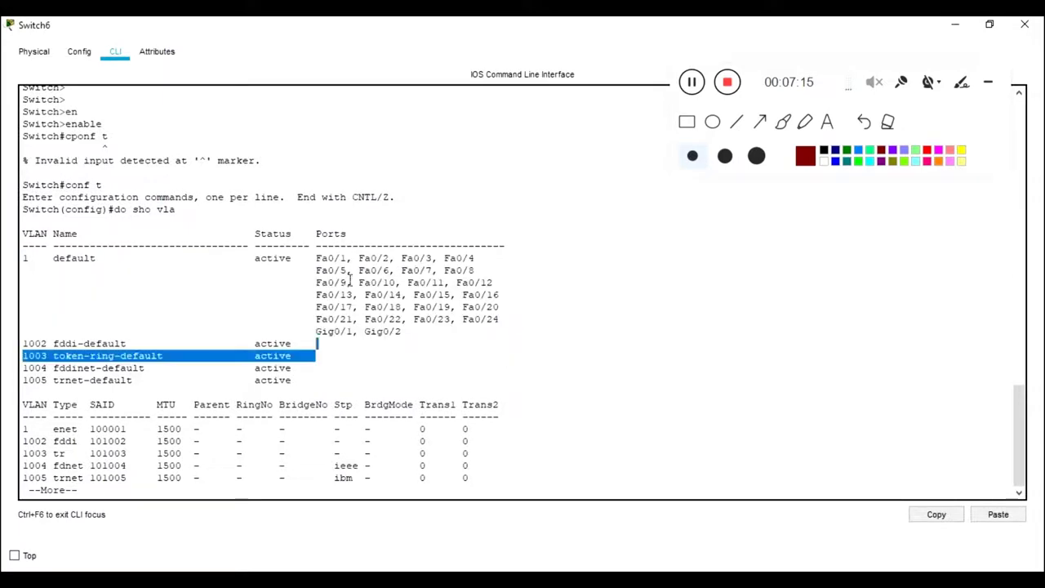
{"action": "left_click_drag", "start_coordinate": [317, 262], "coordinate": [482, 266]}
{"action": "left_click", "coordinate": [470, 308]}
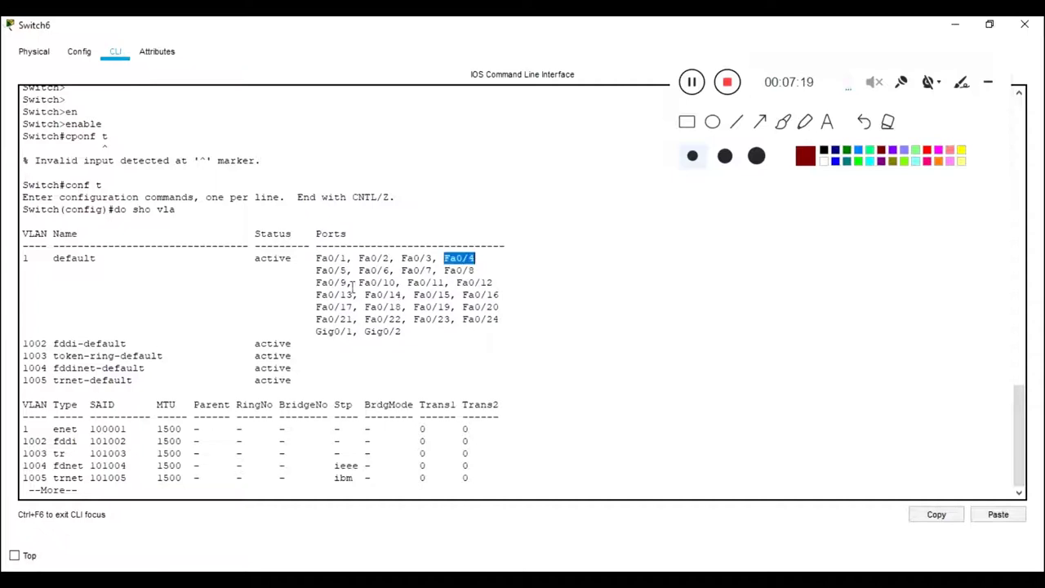
{"action": "left_click_drag", "start_coordinate": [317, 270], "coordinate": [347, 271]}
{"action": "double_click", "coordinate": [439, 29]}
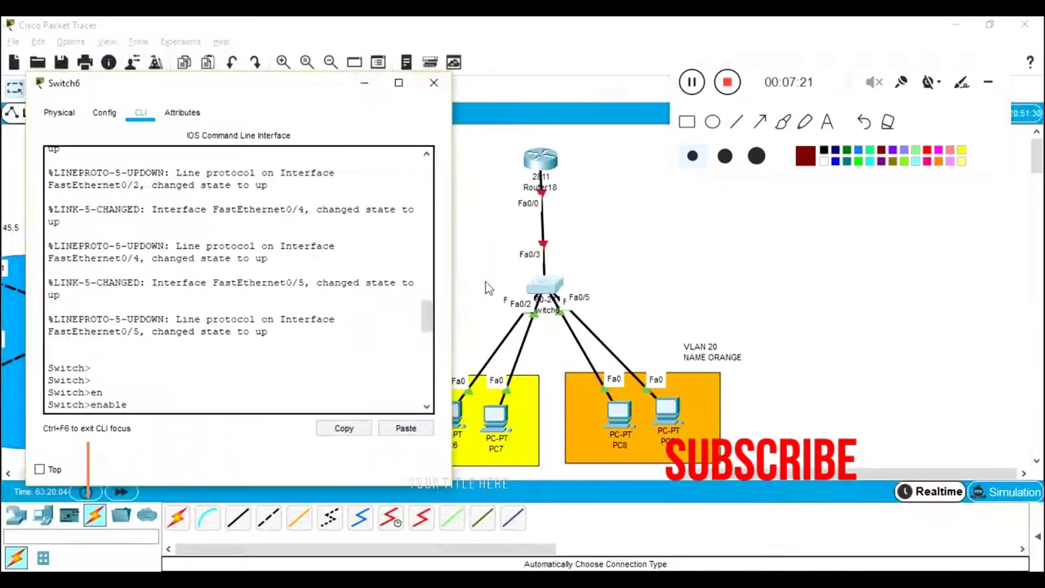
{"action": "scroll", "coordinate": [349, 263], "scroll_direction": "down", "scroll_amount": 10}
{"action": "key", "text": "Return"}
{"action": "key", "text": "Return"}
{"action": "key", "text": "Return"}
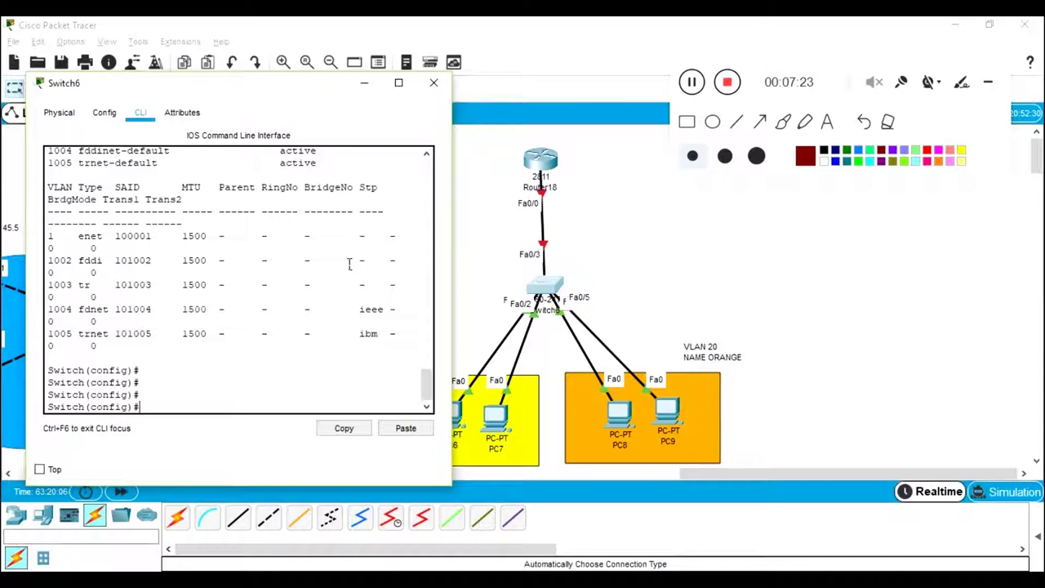
Step: Create VLAN 10 on the switch and name it YELLOW
{"action": "type", "text": "vlan 10"}
{"action": "key", "text": "Return"}
{"action": "type", "text": "nam"}
{"action": "key", "text": "Tab"}
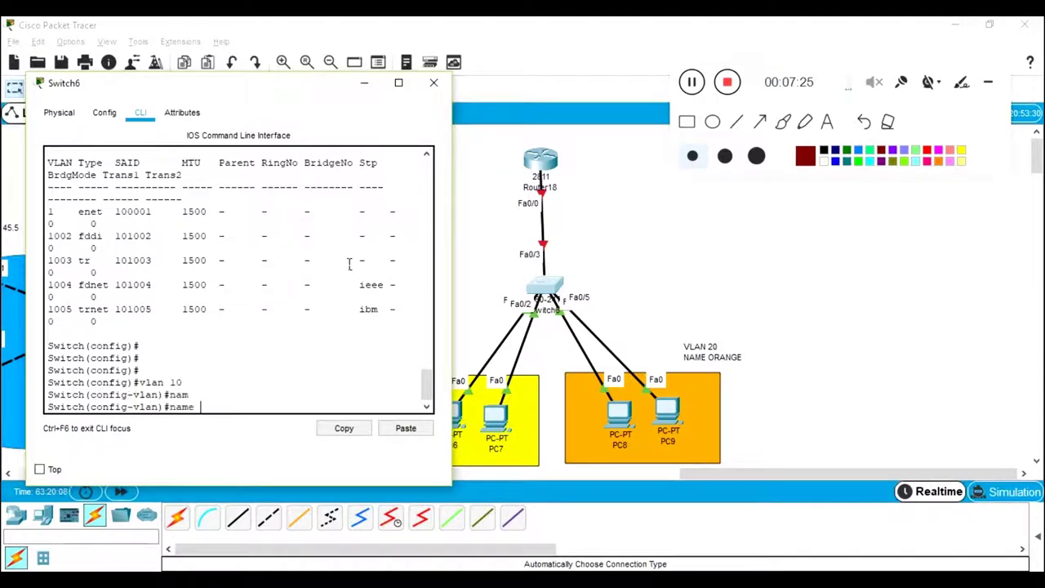
{"action": "type", "text": "YELLOW"}
{"action": "key", "text": "Return"}
{"action": "key", "text": "Return"}
{"action": "key", "text": "Return"}
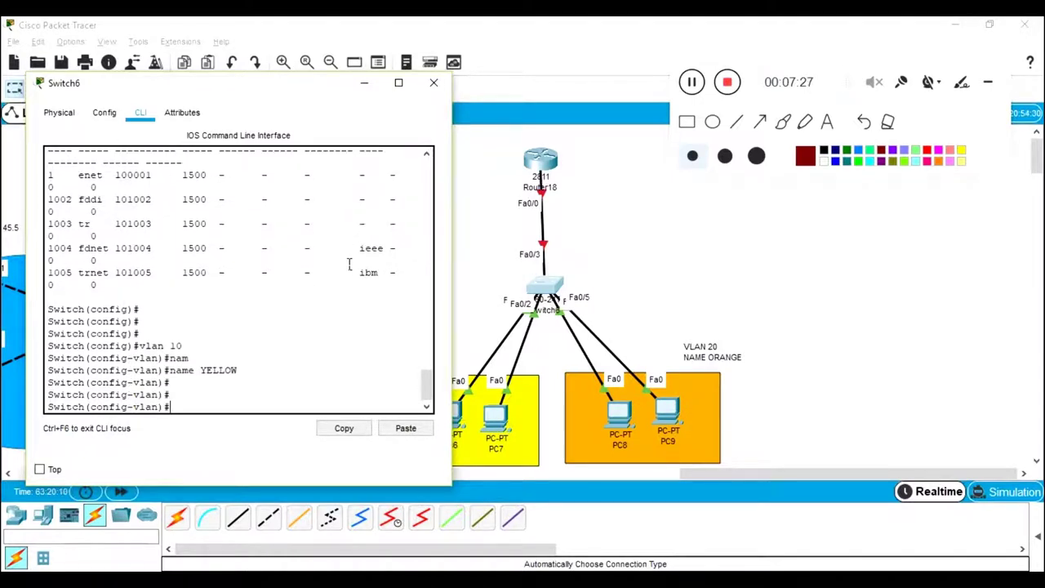
Step: Create VLAN 20 on the switch and name it ORANGE
{"action": "type", "text": "vlan 20"}
{"action": "key", "text": "Return"}
{"action": "type", "text": "nam"}
{"action": "key", "text": "Tab"}
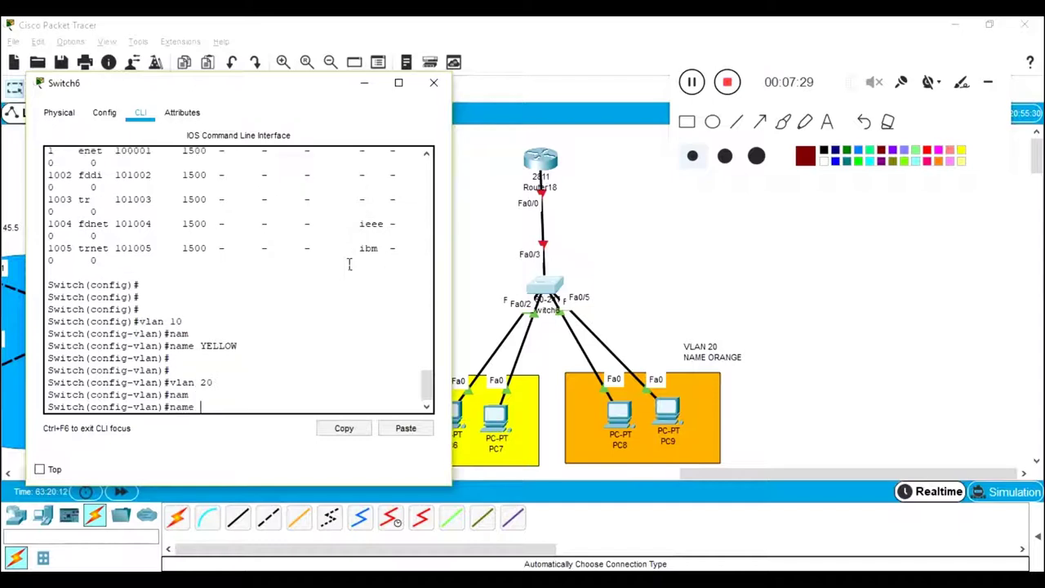
{"action": "type", "text": "ORANGE"}
{"action": "key", "text": "Return"}
Step: Leave configuration mode and display the switch's VLAN table from privileged mode
{"action": "key", "text": "ctrl+z"}
{"action": "key", "text": "Return"}
{"action": "key", "text": "Return"}
{"action": "type", "text": "sh"}
{"action": "key", "text": "Tab"}
{"action": "type", "text": "vl"}
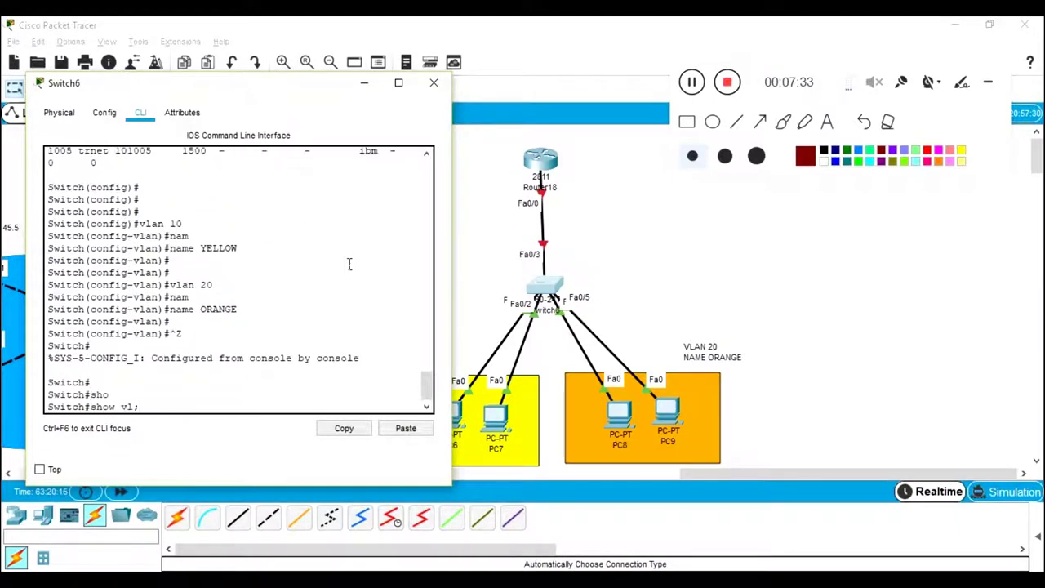
{"action": "key", "text": "Tab"}
{"action": "key", "text": "Return"}
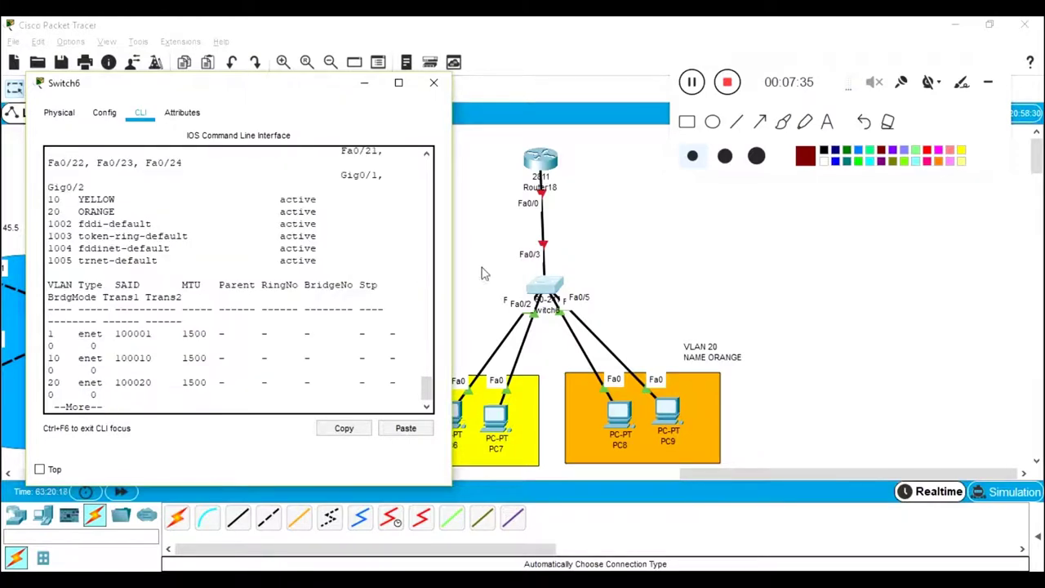
Step: Widen the switch window and examine the VLAN 10 and VLAN 20 entries and the default VLAN's ports
{"action": "left_click_drag", "start_coordinate": [461, 258], "coordinate": [572, 259]}
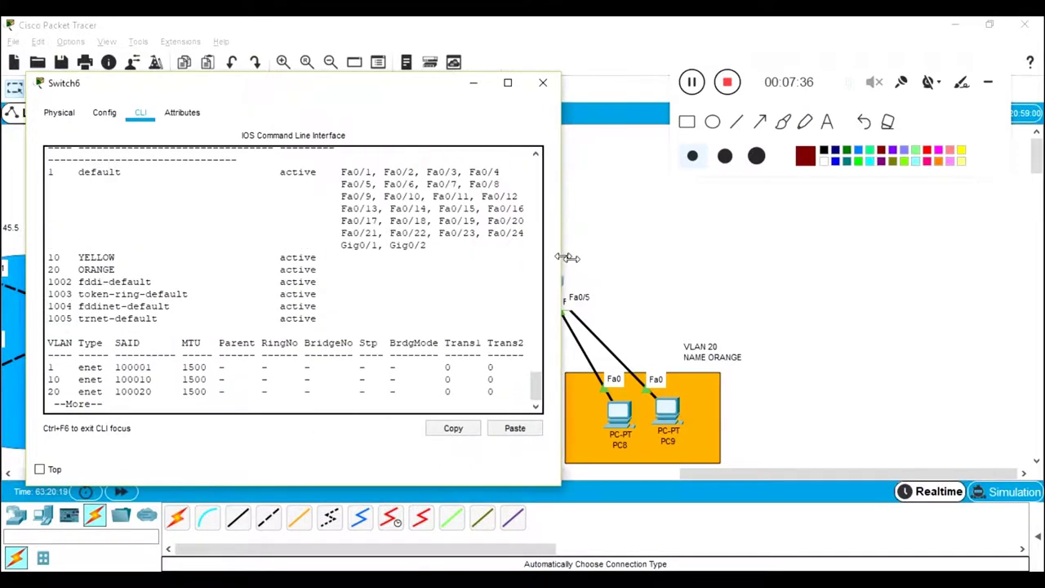
{"action": "triple_click", "coordinate": [89, 258]}
{"action": "left_click", "coordinate": [88, 269]}
{"action": "triple_click", "coordinate": [89, 269]}
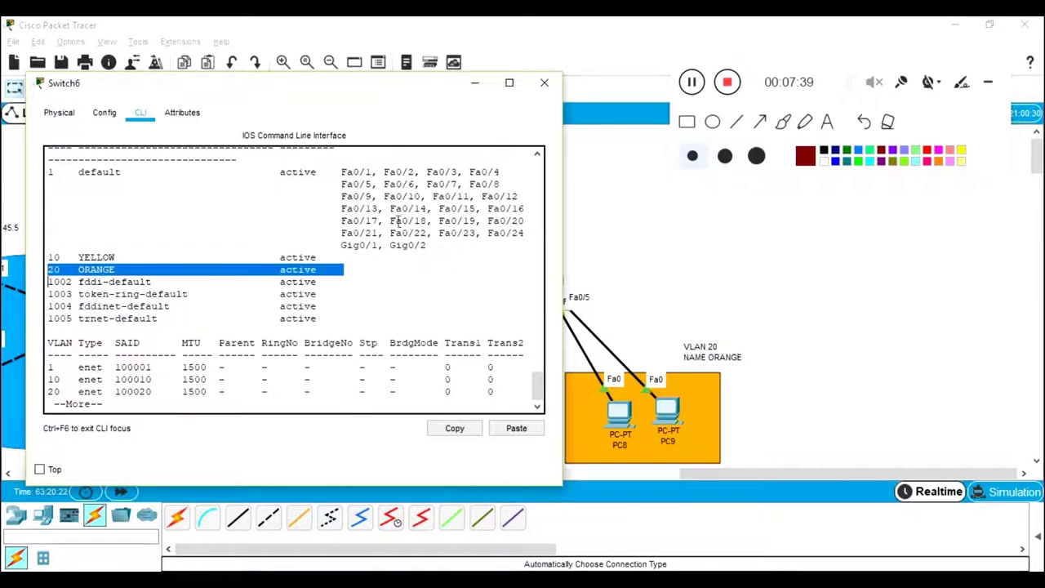
{"action": "left_click_drag", "start_coordinate": [341, 173], "coordinate": [414, 173]}
{"action": "left_click_drag", "start_coordinate": [282, 257], "coordinate": [49, 247]}
{"action": "left_click", "coordinate": [261, 271]}
{"action": "left_click", "coordinate": [327, 339]}
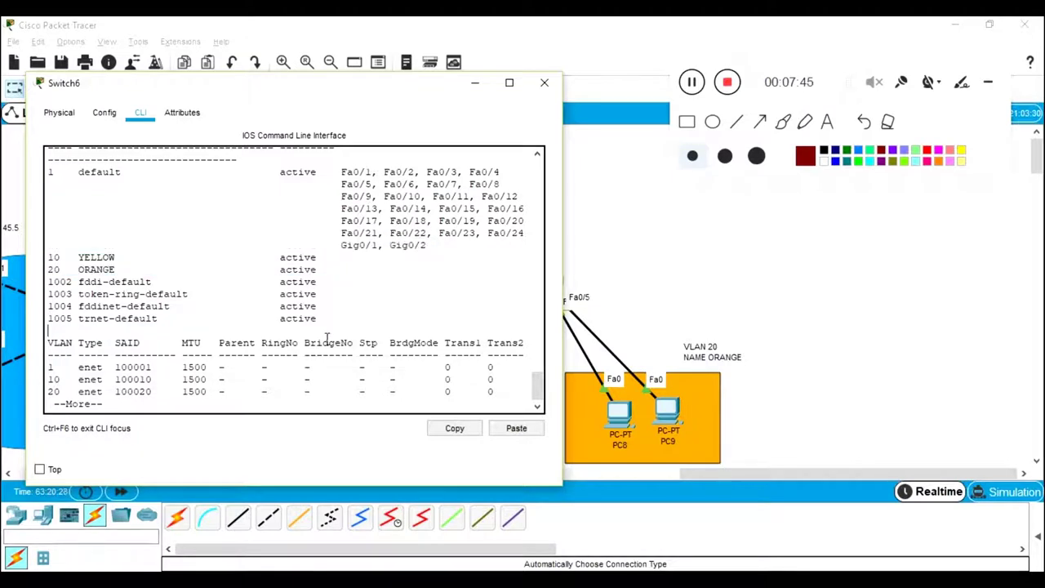
Step: Quit the VLAN listing, enter global configuration mode and open the switch's interface range f0/1-2 for configuration
{"action": "key", "text": "q"}
{"action": "key", "text": "Return"}
{"action": "type", "text": "cpnf t"}
{"action": "key", "text": "Return"}
{"action": "type", "text": "conf t"}
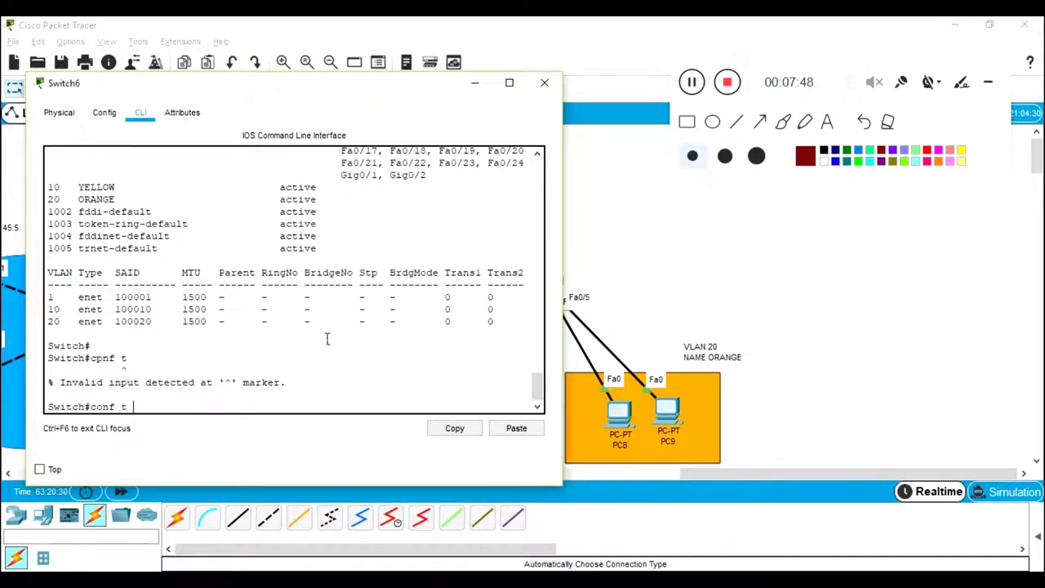
{"action": "key", "text": "Return"}
{"action": "type", "text": "int ra"}
{"action": "key", "text": "Tab"}
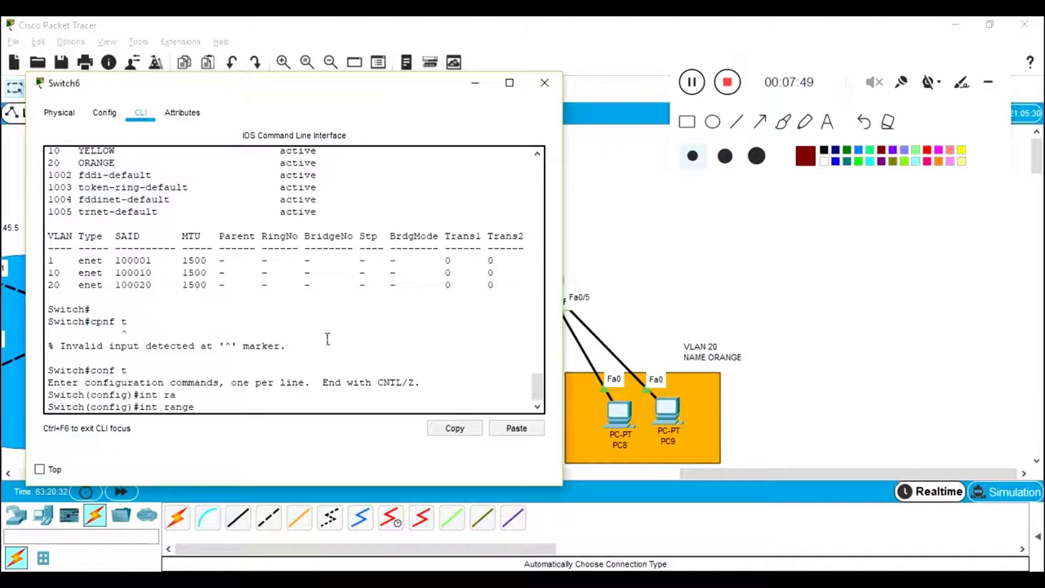
{"action": "key", "text": "alt+Tab"}
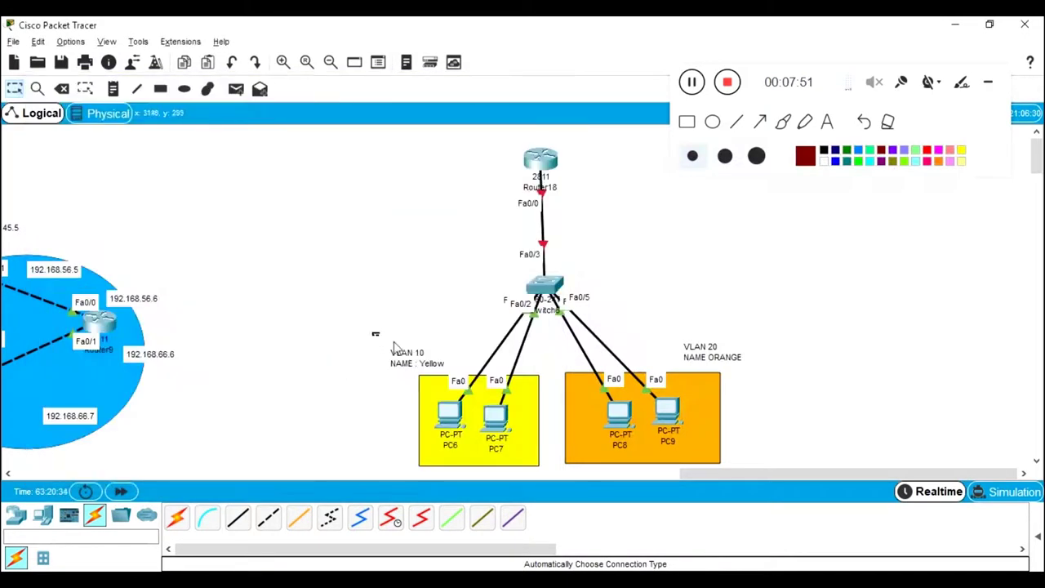
{"action": "left_click_drag", "start_coordinate": [372, 332], "coordinate": [550, 436]}
{"action": "key", "text": "alt+Tab"}
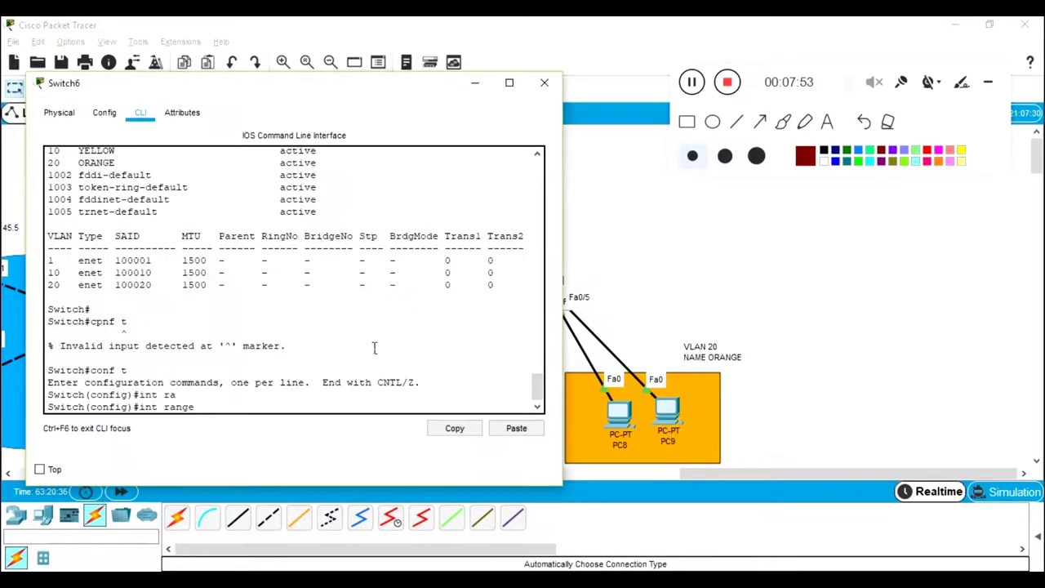
{"action": "type", "text": "f0/1-2"}
{"action": "key", "text": "Return"}
Step: Set the selected switch port range f0/1-2 to access mode
{"action": "type", "text": "sw"}
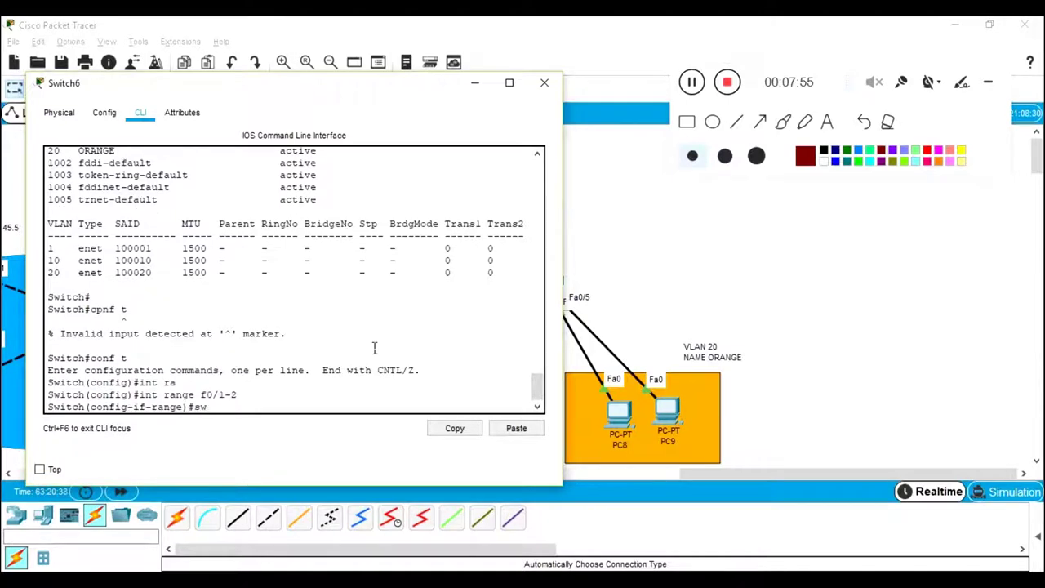
{"action": "key", "text": "Tab"}
{"action": "type", "text": "mo"}
{"action": "key", "text": "Tab"}
{"action": "type", "text": "ac"}
{"action": "key", "text": "Tab"}
{"action": "key", "text": "Return"}
Step: Assign the access ports f0/1-2 to VLAN 10
{"action": "type", "text": "sw"}
{"action": "key", "text": "Tab"}
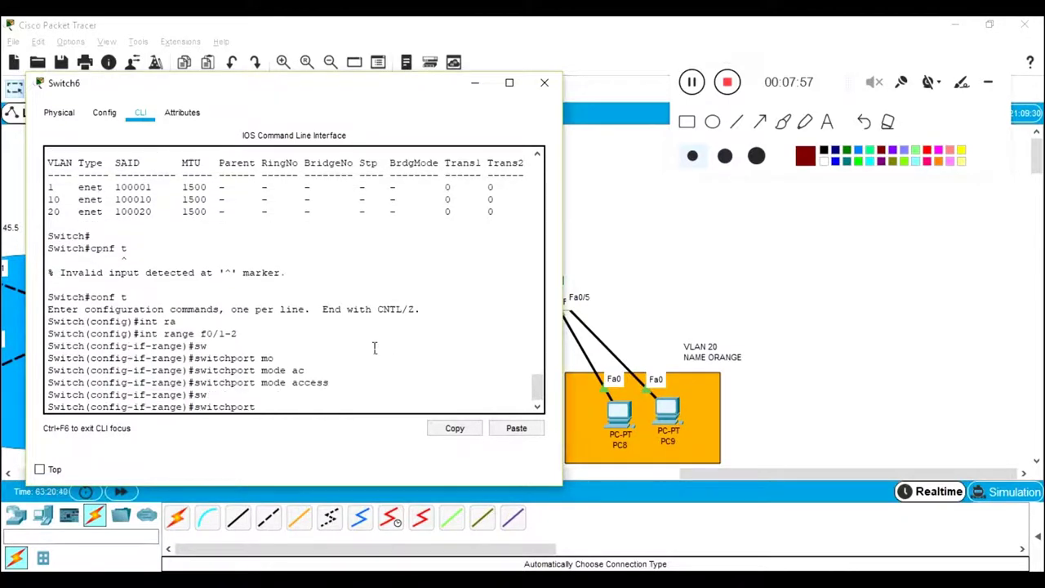
{"action": "type", "text": "ac"}
{"action": "key", "text": "Tab"}
{"action": "type", "text": "vl"}
{"action": "key", "text": "Tab"}
{"action": "type", "text": "10"}
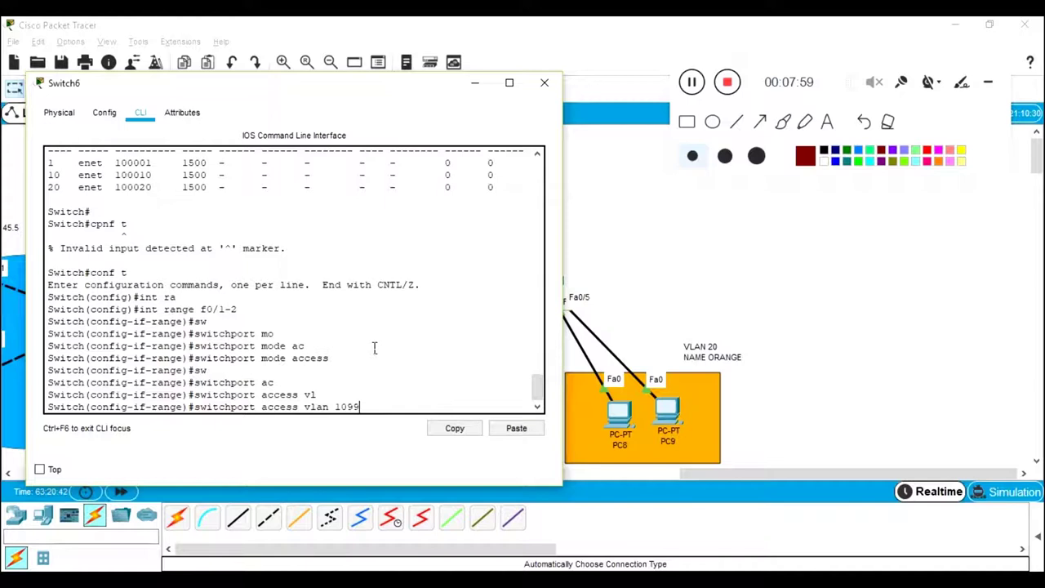
{"action": "key", "text": "Return"}
Step: Return to privileged mode, display the switch's VLAN table and examine the ports listed for VLAN 10
{"action": "key", "text": "ctrl+z"}
{"action": "key", "text": "Return"}
{"action": "type", "text": "sho"}
{"action": "key", "text": "Tab"}
{"action": "type", "text": "vl"}
{"action": "key", "text": "Return"}
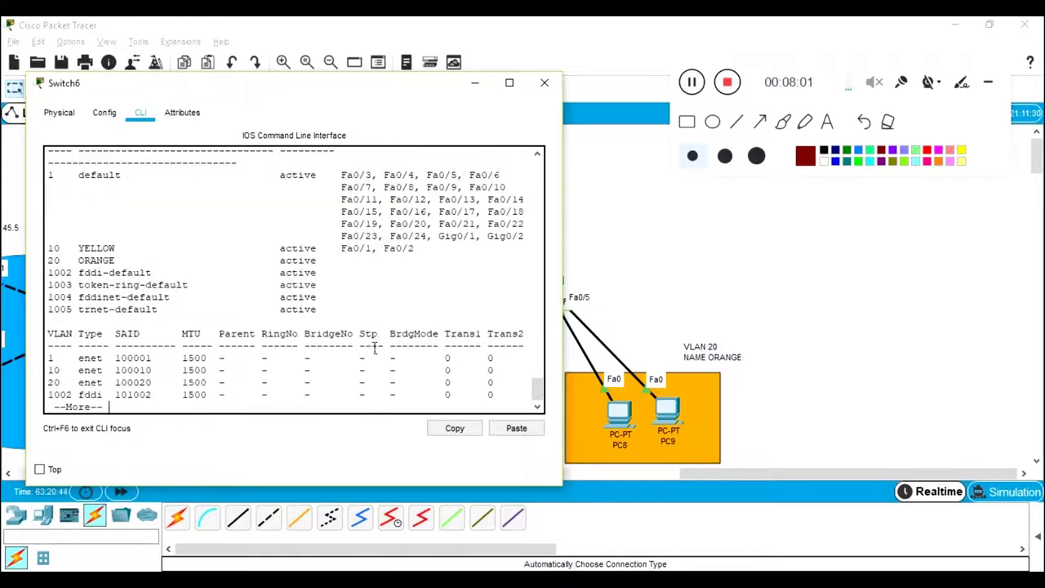
{"action": "left_click_drag", "start_coordinate": [336, 249], "coordinate": [430, 254]}
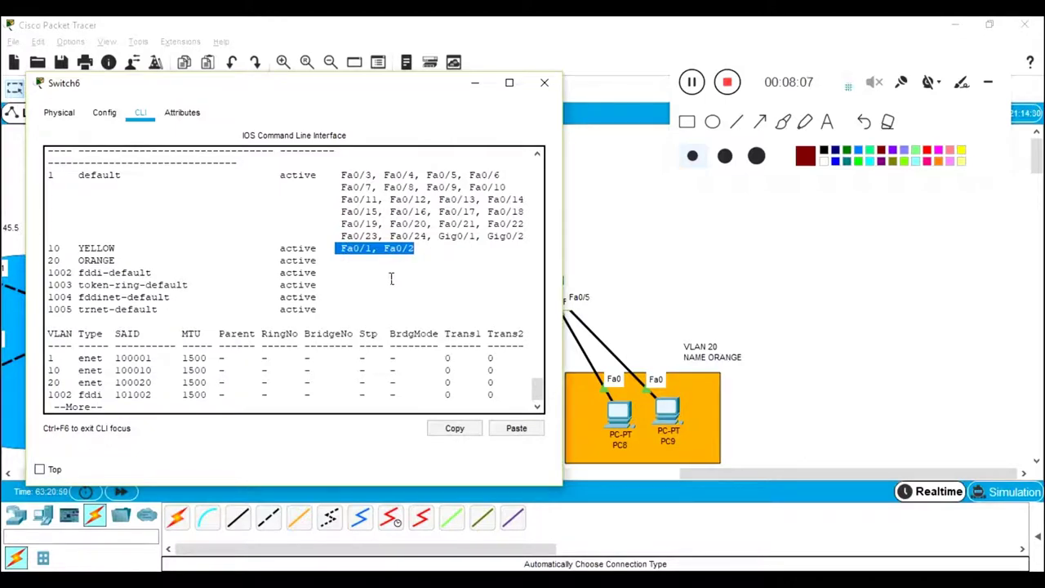
{"action": "left_click", "coordinate": [379, 257]}
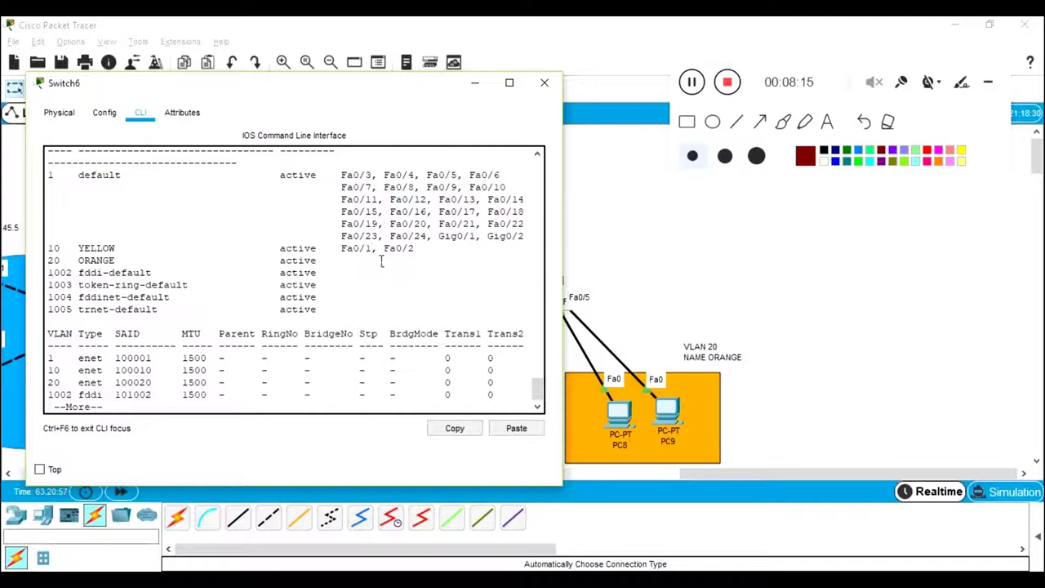
{"action": "scroll", "coordinate": [383, 263], "scroll_direction": "up", "scroll_amount": 1}
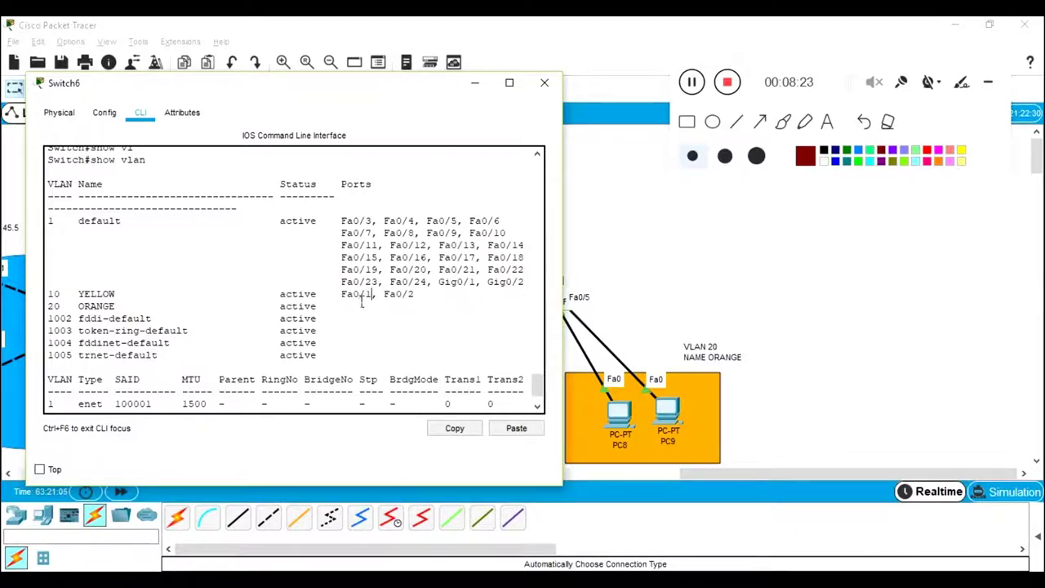
{"action": "double_click", "coordinate": [403, 297]}
Step: Re-enter global configuration mode and open the switch's interface range f0/4-5, which serves PC8 and PC9, for configuration
{"action": "left_click_drag", "start_coordinate": [377, 93], "coordinate": [340, 98]}
{"action": "left_click", "coordinate": [326, 342]}
{"action": "type", "text": "cofn t"}
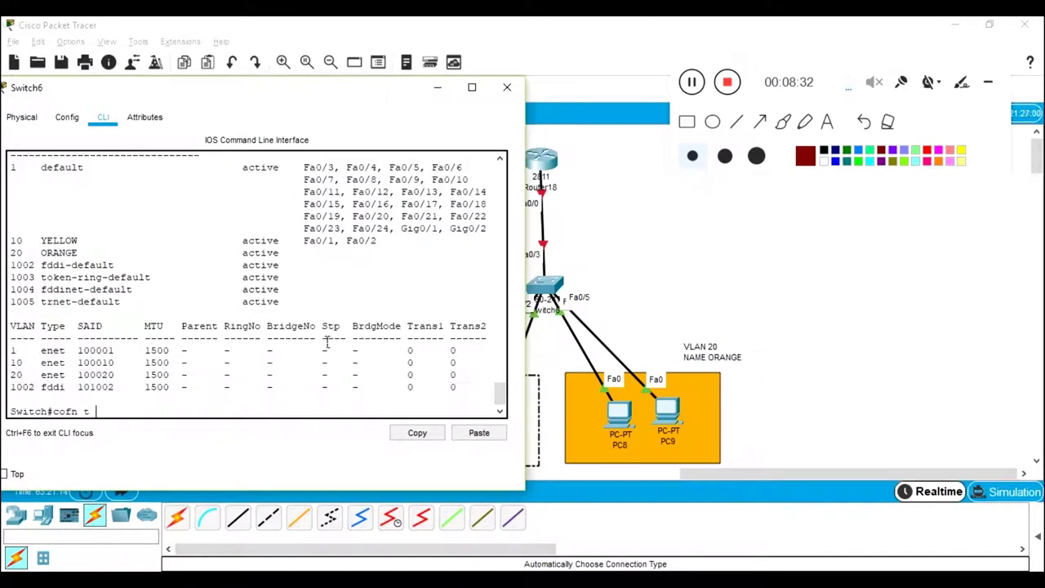
{"action": "key", "text": "Return"}
{"action": "type", "text": "i"}
{"action": "key", "text": "BackSpace"}
{"action": "type", "text": "conf t"}
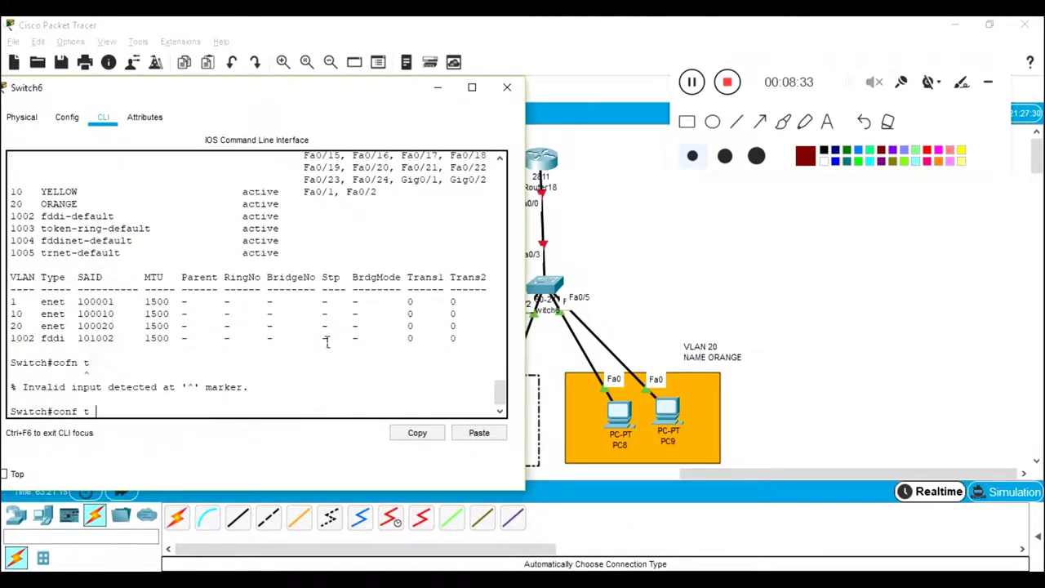
{"action": "key", "text": "Return"}
{"action": "type", "text": "int range f0/"}
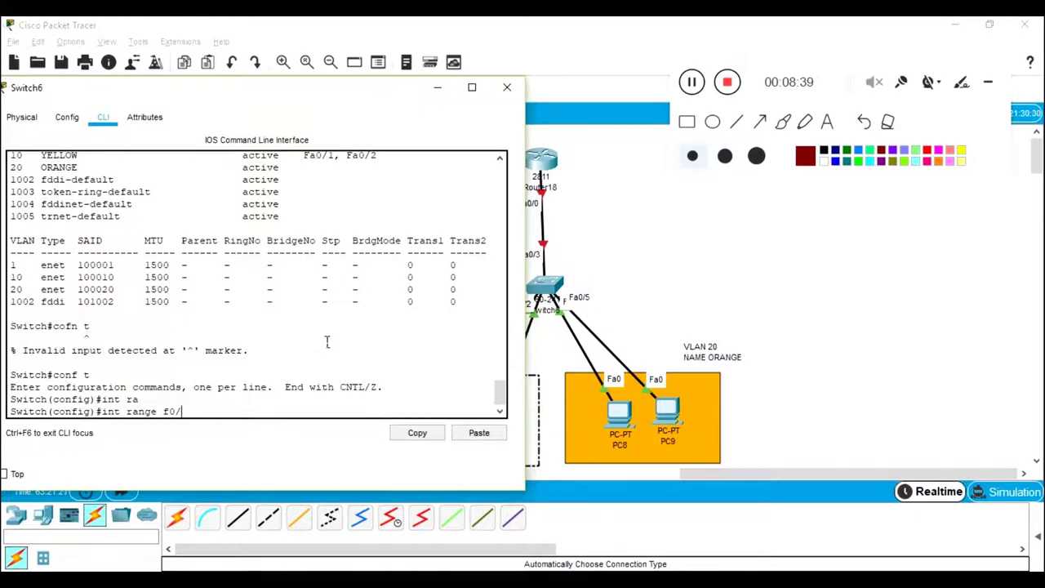
{"action": "type", "text": "4-5"}
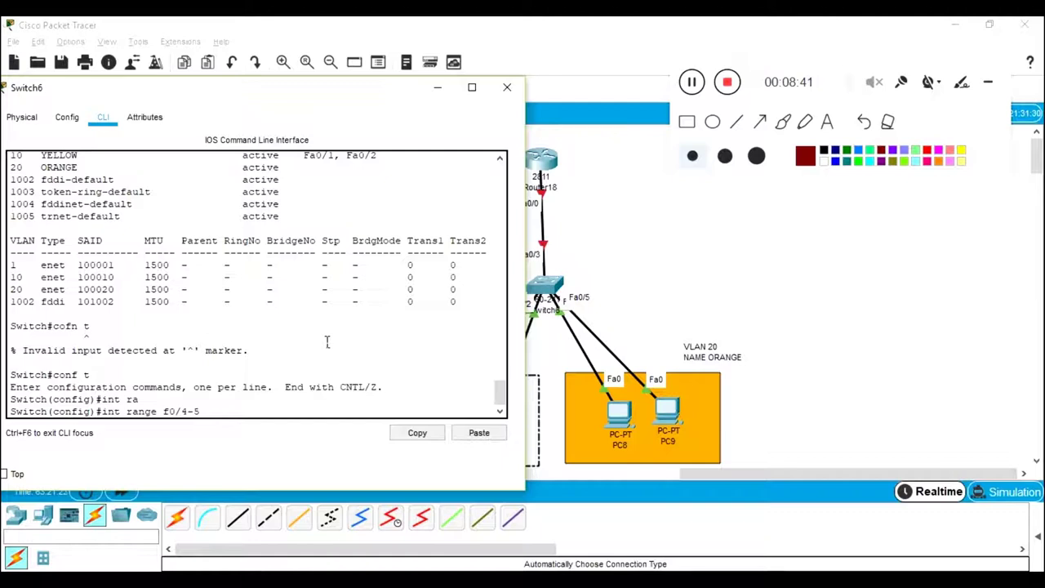
{"action": "mouse_move", "coordinate": [619, 412]}
{"action": "left_mouse_down"}
{"action": "mouse_move", "coordinate": [710, 306]}
{"action": "mouse_move", "coordinate": [610, 418]}
{"action": "left_mouse_up"}
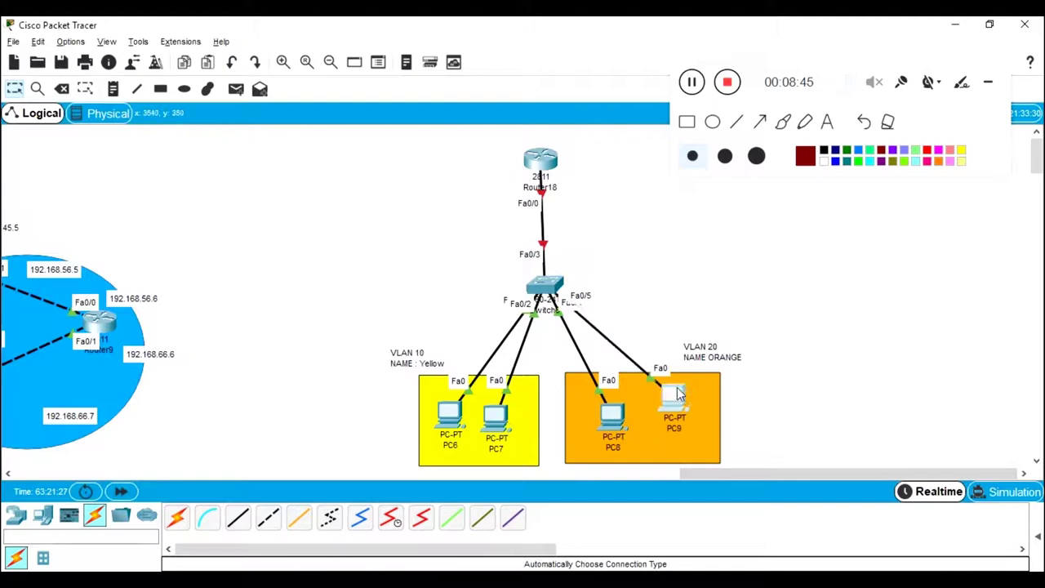
{"action": "left_click_drag", "start_coordinate": [674, 406], "coordinate": [669, 410]}
{"action": "key", "text": "alt+Tab"}
{"action": "key", "text": "Return"}
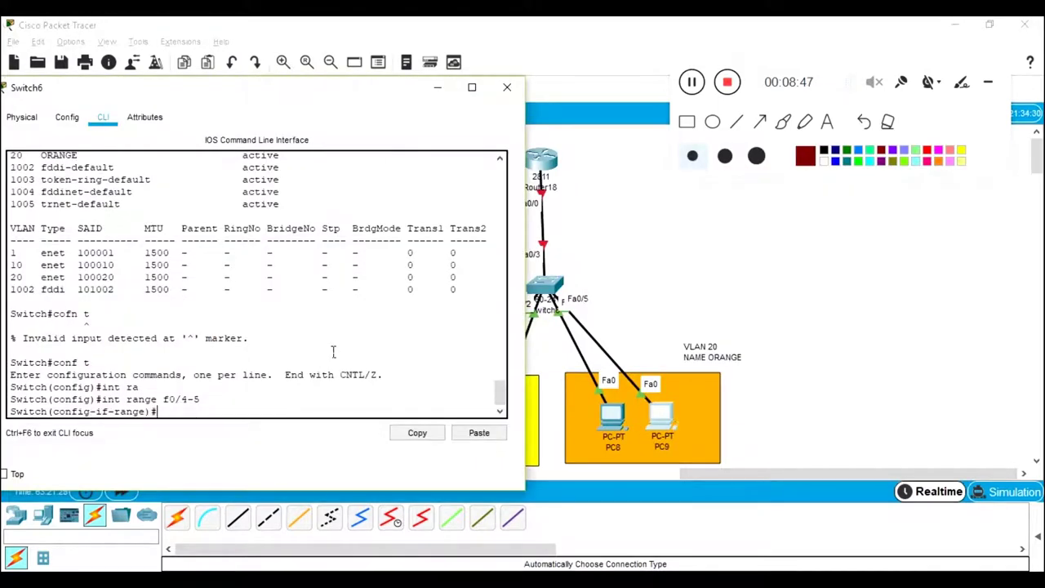
Step: Set the switch ports f0/4-5 to access mode and assign them to VLAN 20
{"action": "type", "text": "sw mo acc"}
{"action": "key", "text": "Return"}
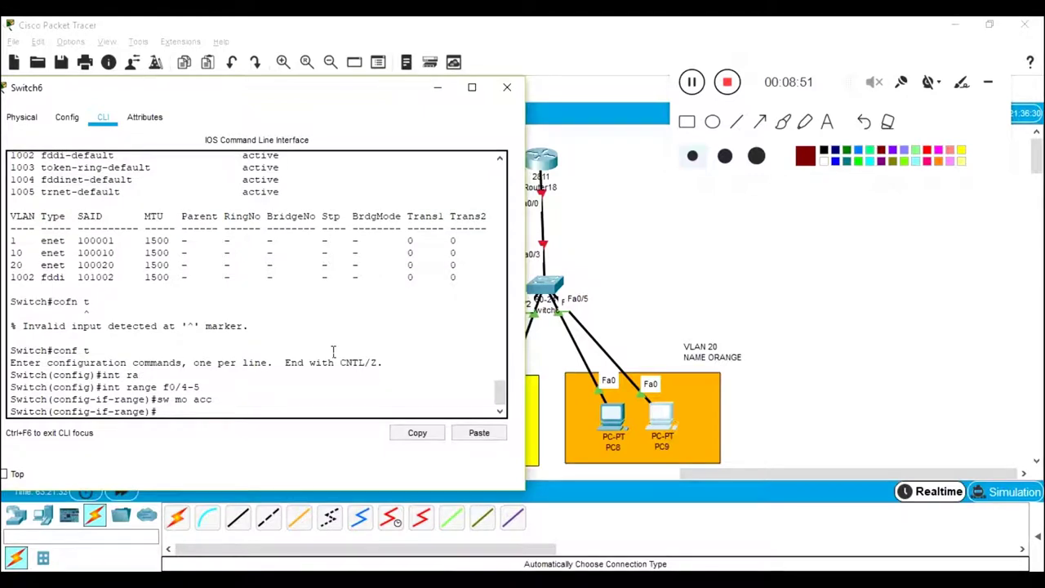
{"action": "type", "text": "sw acc v;"}
{"action": "key", "text": "BackSpace"}
{"action": "type", "text": "lan 20"}
{"action": "key", "text": "Return"}
Step: Return to privileged mode, display the VLAN table and examine the ports listed for VLAN 20
{"action": "key", "text": "ctrl+z"}
{"action": "key", "text": "Return"}
{"action": "type", "text": "sh vlan"}
{"action": "key", "text": "Return"}
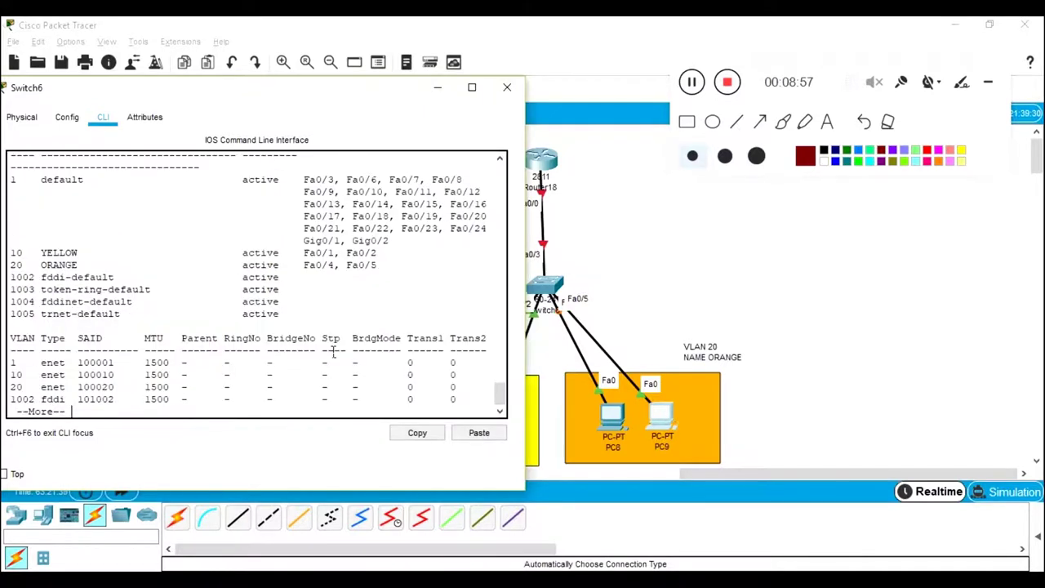
{"action": "triple_click", "coordinate": [326, 266]}
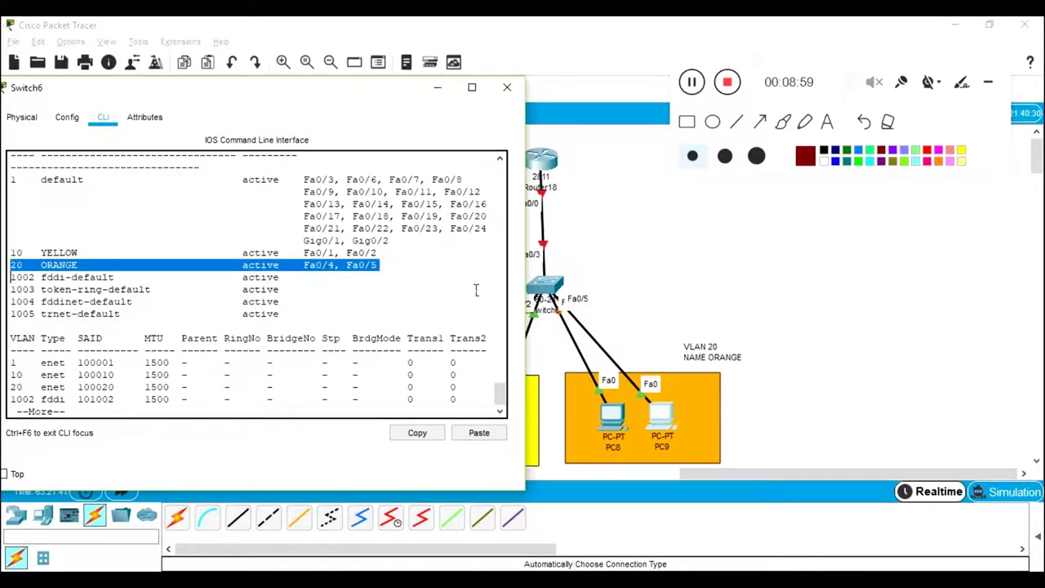
Step: Nudge PC9 and PC8 within the orange area and move Router18 slightly upward in the topology
{"action": "mouse_move", "coordinate": [663, 415]}
{"action": "left_mouse_down"}
{"action": "mouse_move", "coordinate": [696, 412]}
{"action": "mouse_move", "coordinate": [740, 350]}
{"action": "mouse_move", "coordinate": [675, 411]}
{"action": "left_mouse_up"}
{"action": "mouse_move", "coordinate": [614, 416]}
{"action": "left_mouse_down"}
{"action": "mouse_move", "coordinate": [632, 397]}
{"action": "mouse_move", "coordinate": [619, 417]}
{"action": "left_mouse_up"}
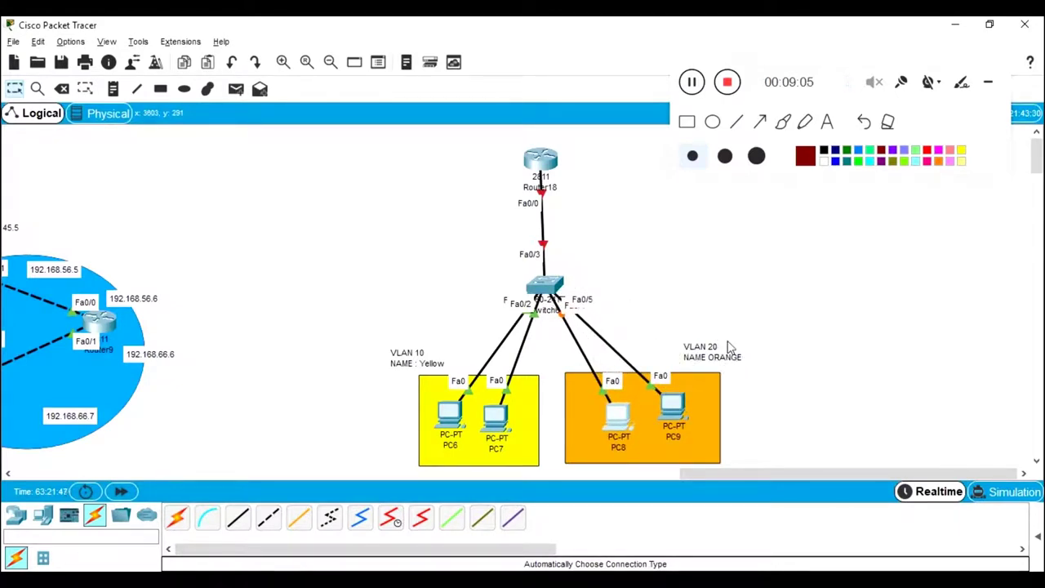
{"action": "left_click_drag", "start_coordinate": [550, 170], "coordinate": [547, 161]}
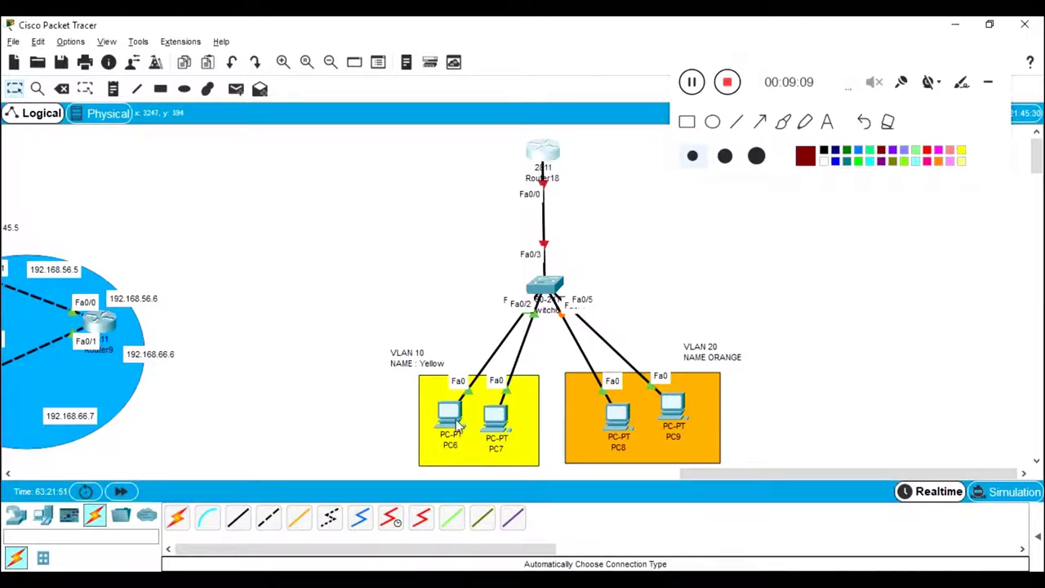
Step: Ping 1.1.1.2 from PC6's command prompt to test connectivity within VLAN 10, and stop the ping
{"action": "mouse_move", "coordinate": [494, 416]}
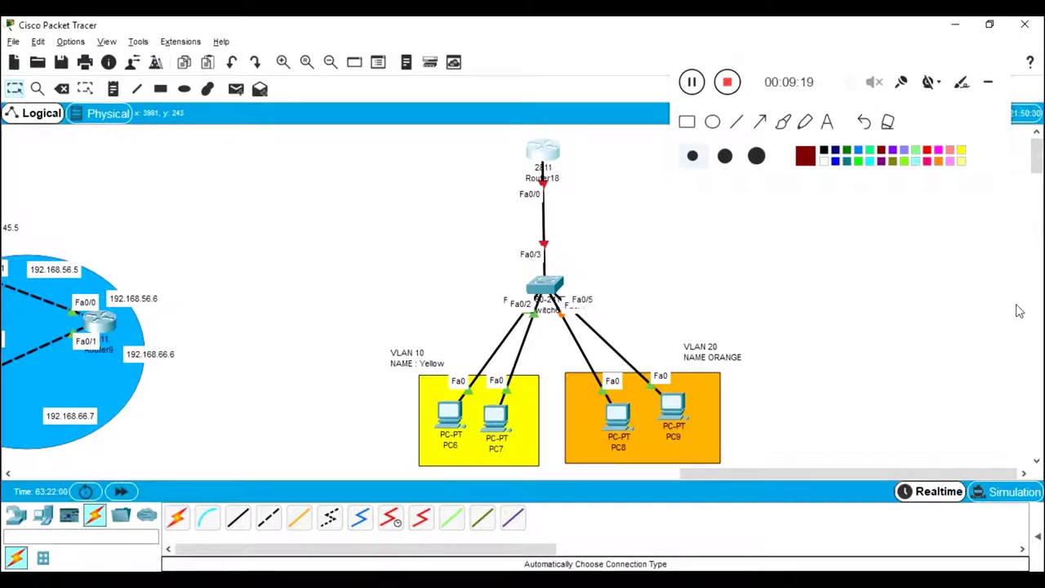
{"action": "left_click", "coordinate": [450, 418]}
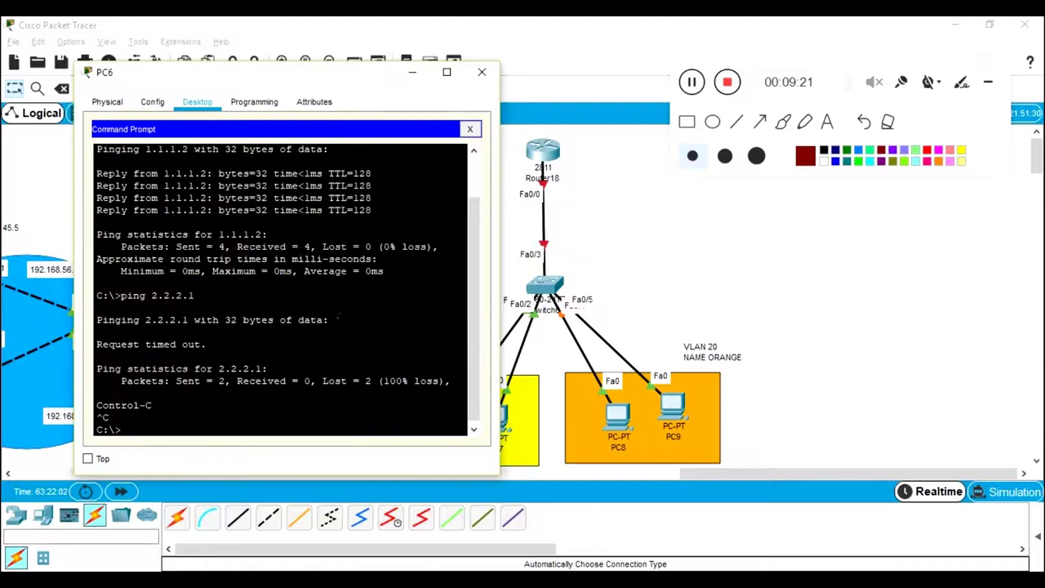
{"action": "key", "text": "Up"}
{"action": "key", "text": "BackSpace"}
{"action": "key", "text": "BackSpace"}
{"action": "key", "text": "BackSpace"}
{"action": "key", "text": "BackSpace"}
{"action": "key", "text": "BackSpace"}
{"action": "key", "text": "BackSpace"}
{"action": "key", "text": "BackSpace"}
{"action": "type", "text": "1.1.1.2"}
{"action": "key", "text": "Return"}
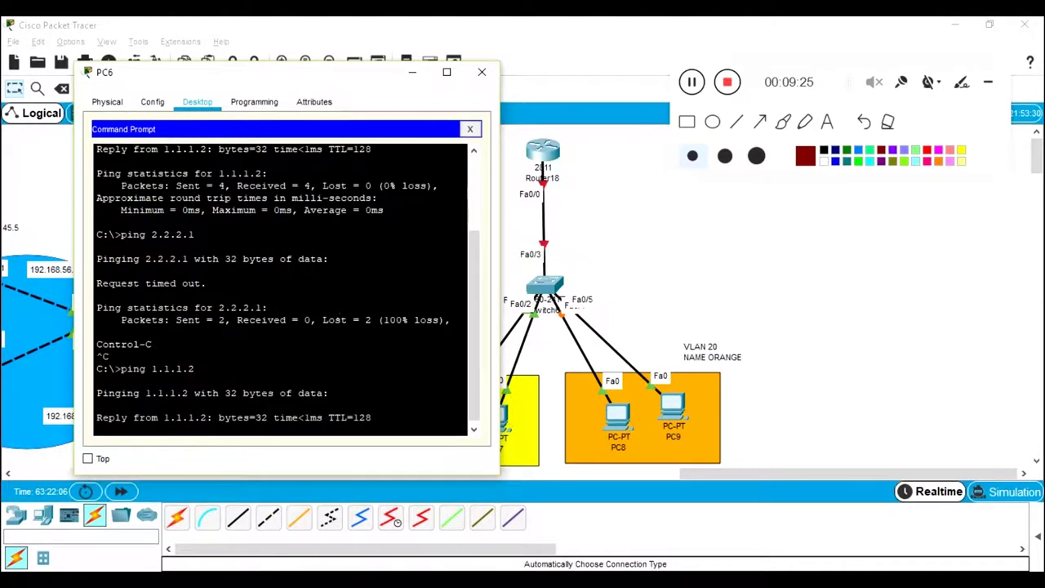
{"action": "key", "text": "ctrl+c"}
Step: Ping 2.2.2.1 from PC6 to test connectivity from VLAN 10 to VLAN 20
{"action": "key", "text": "Up"}
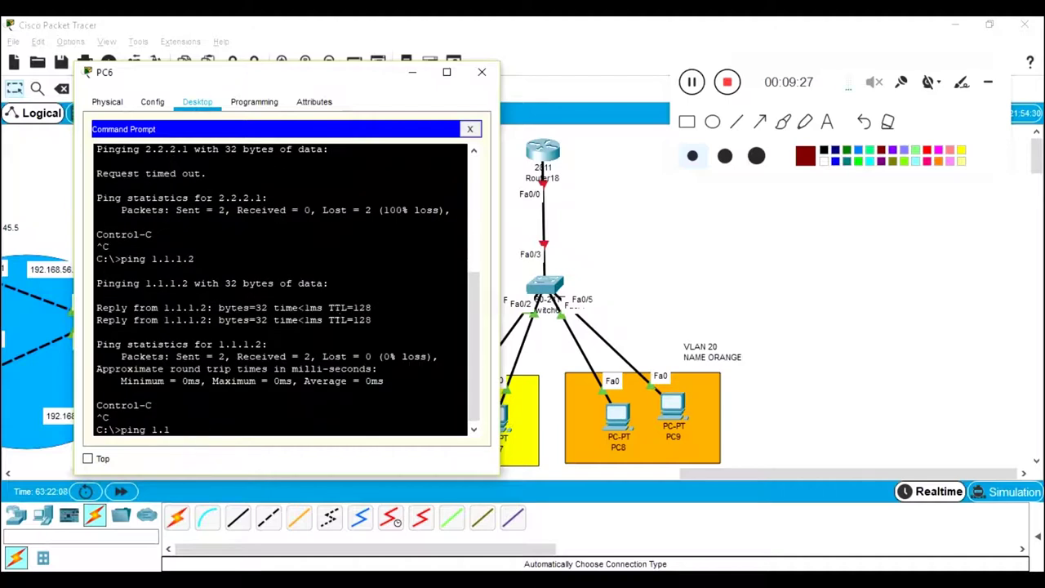
{"action": "key", "text": "BackSpace"}
{"action": "key", "text": "BackSpace"}
{"action": "key", "text": "BackSpace"}
{"action": "type", "text": "2.2.2.1"}
{"action": "key", "text": "Return"}
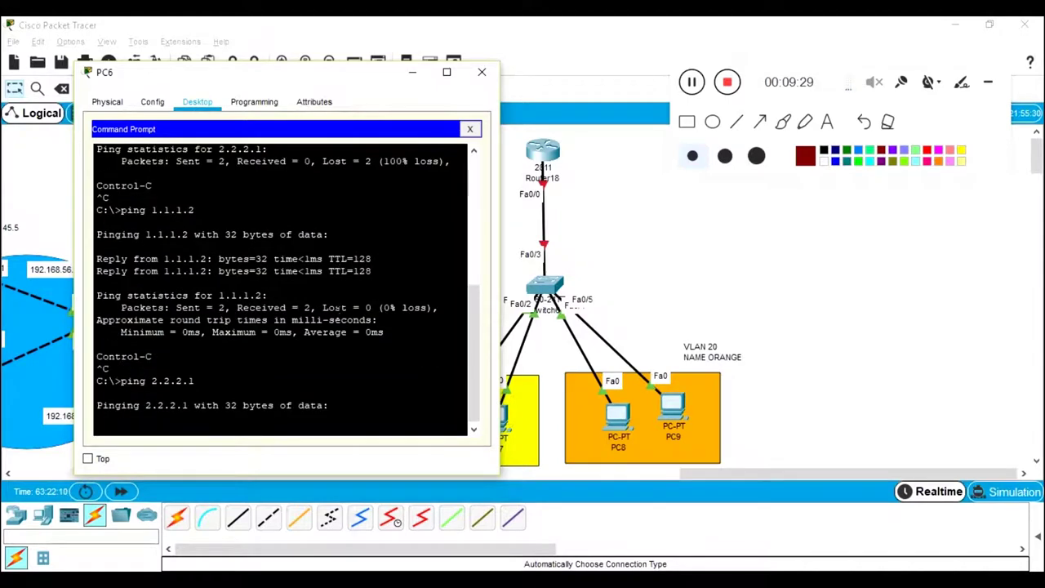
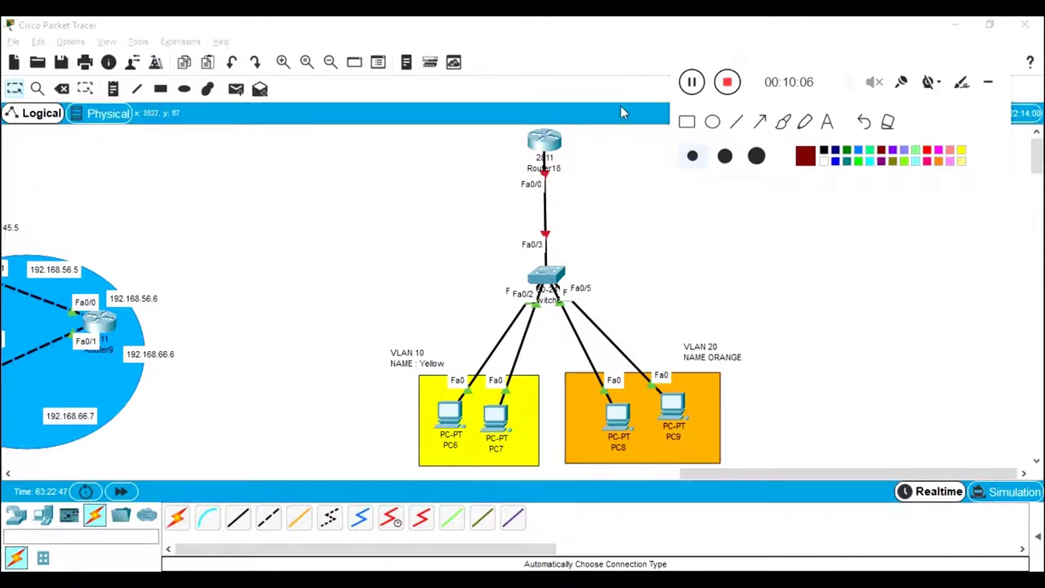
{"action": "left_click_drag", "start_coordinate": [767, 83], "coordinate": [97, 131]}
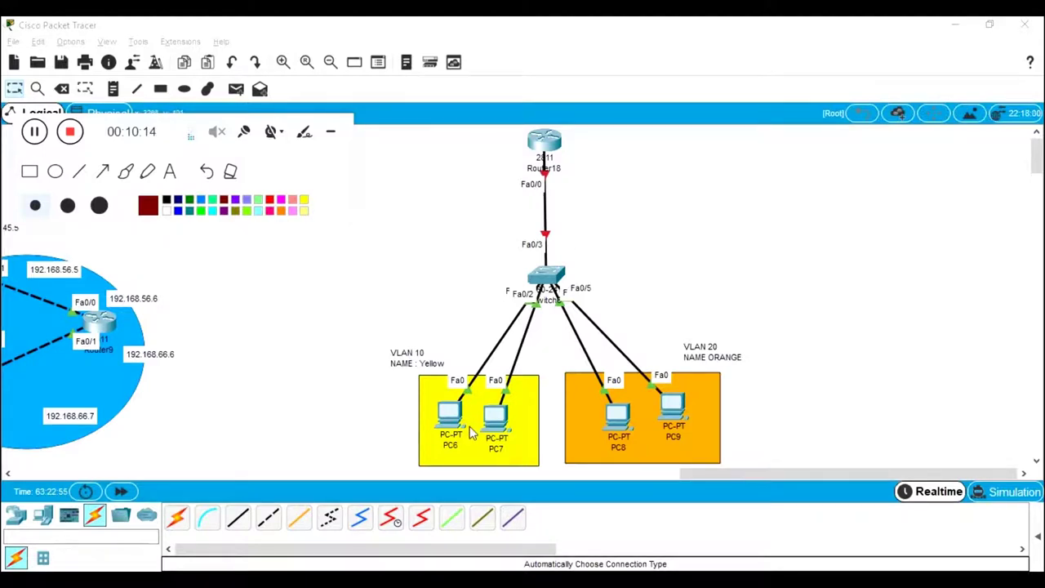
{"action": "double_click", "coordinate": [398, 355]}
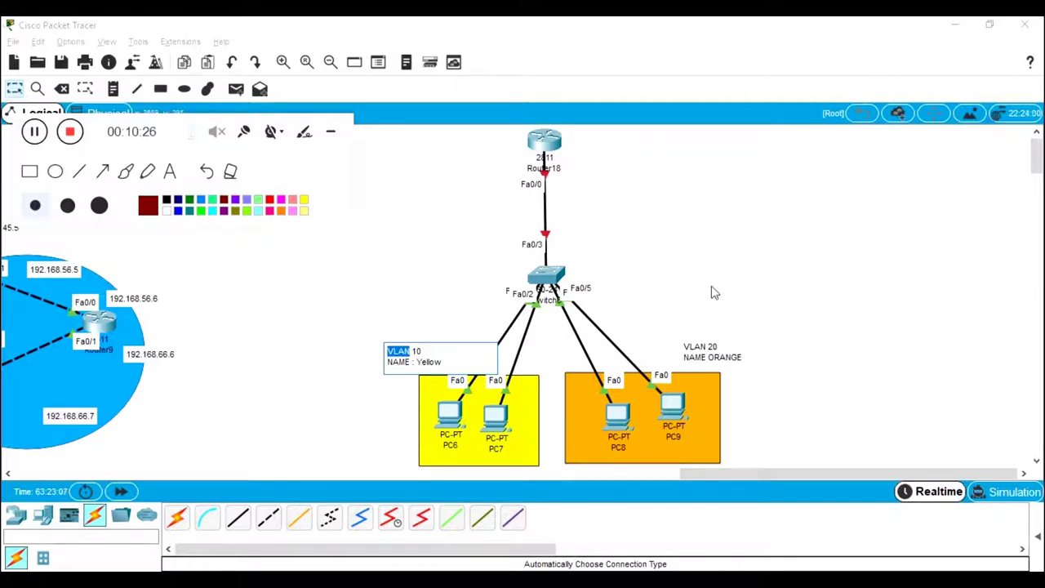
Step: Open Router18's command line beside the topology and decline the initial configuration dialog
{"action": "left_click", "coordinate": [553, 153]}
{"action": "left_click_drag", "start_coordinate": [509, 84], "coordinate": [862, 96]}
{"action": "left_click", "coordinate": [777, 123]}
{"action": "type", "text": "no"}
{"action": "key", "text": "Return"}
{"action": "key", "text": "Return"}
{"action": "key", "text": "Return"}
Step: Enter privileged and global configuration mode on the router and open interface f0/0 for configuration
{"action": "type", "text": "en"}
{"action": "key", "text": "Tab"}
{"action": "key", "text": "Return"}
{"action": "type", "text": "conf t"}
{"action": "key", "text": "Return"}
{"action": "type", "text": "int"}
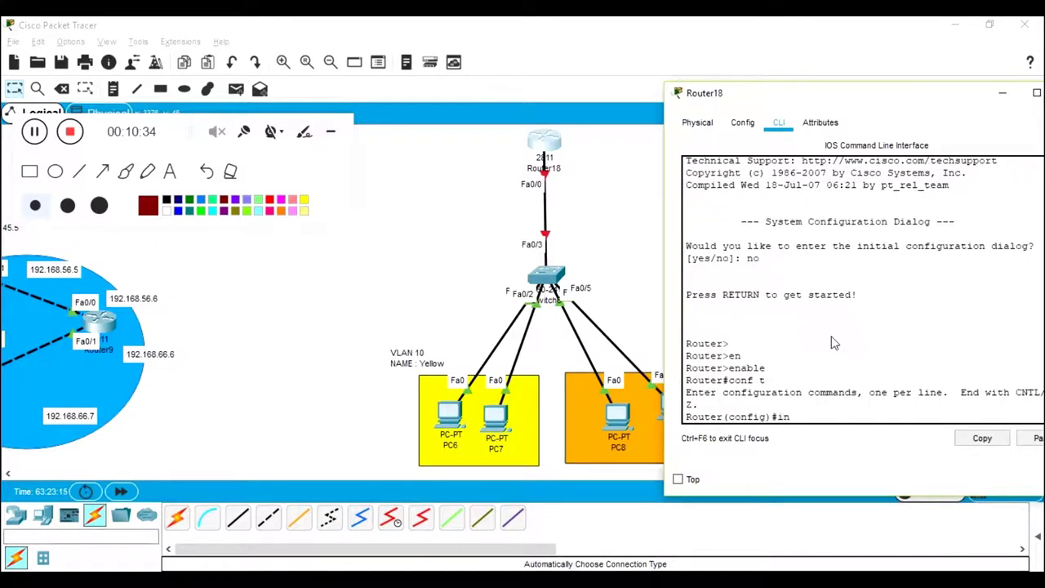
{"action": "key", "text": "Tab"}
{"action": "type", "text": "f0/0"}
{"action": "key", "text": "Return"}
Step: Apply the shutdown command to the router's interface f0/0
{"action": "type", "text": "hs"}
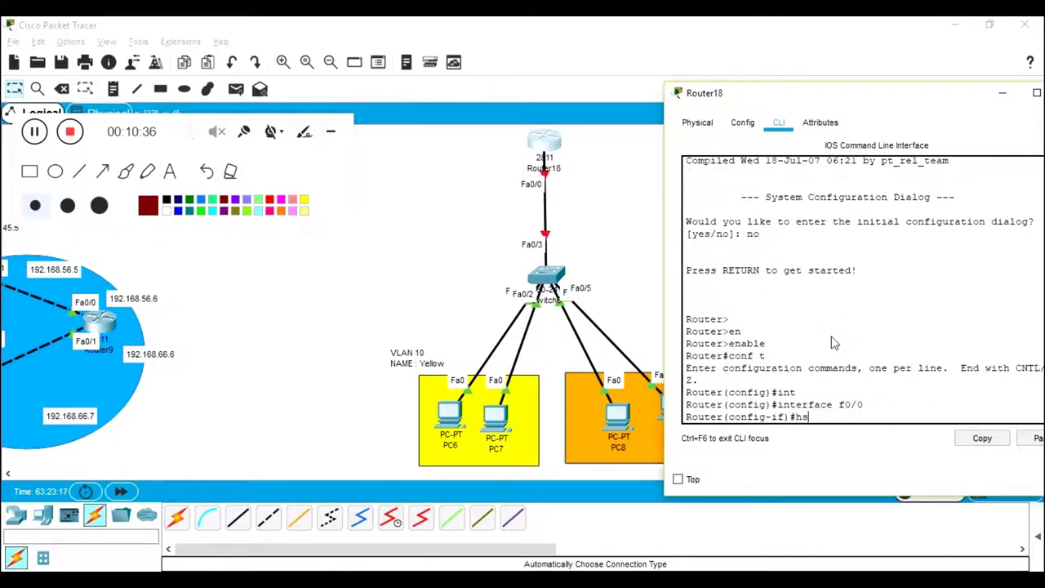
{"action": "key", "text": "Tab"}
{"action": "key", "text": "BackSpace"}
{"action": "key", "text": "BackSpace"}
{"action": "type", "text": "sh"}
{"action": "key", "text": "Tab"}
{"action": "key", "text": "Return"}
{"action": "key", "text": "Return"}
{"action": "key", "text": "Return"}
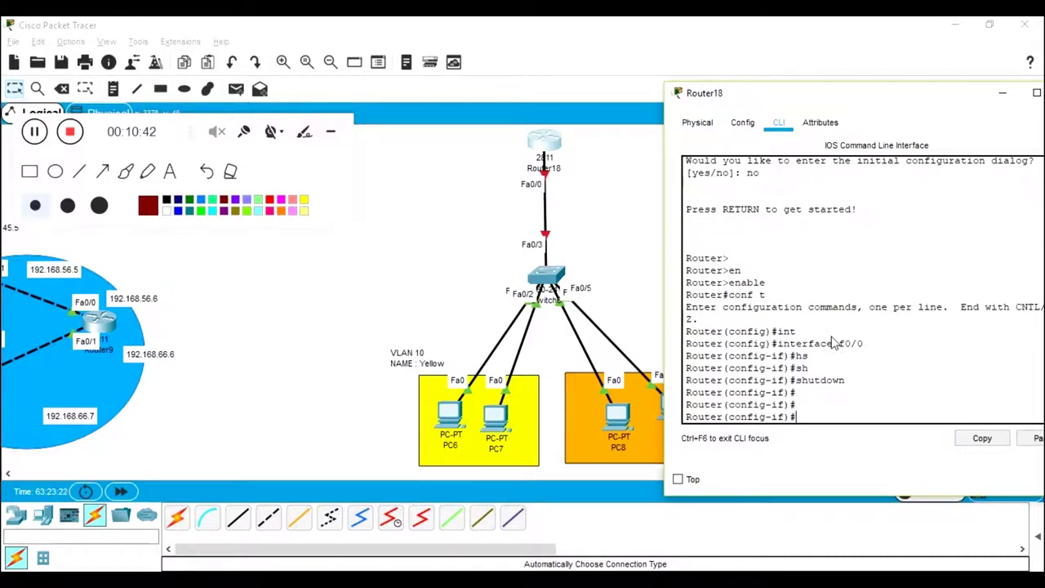
Step: Enable the router's interface f0/0 with the no shutdown command
{"action": "type", "text": "no sh"}
{"action": "key", "text": "Tab"}
{"action": "key", "text": "Return"}
{"action": "key", "text": "Return"}
{"action": "key", "text": "Return"}
{"action": "key", "text": "Return"}
{"action": "key", "text": "Return"}
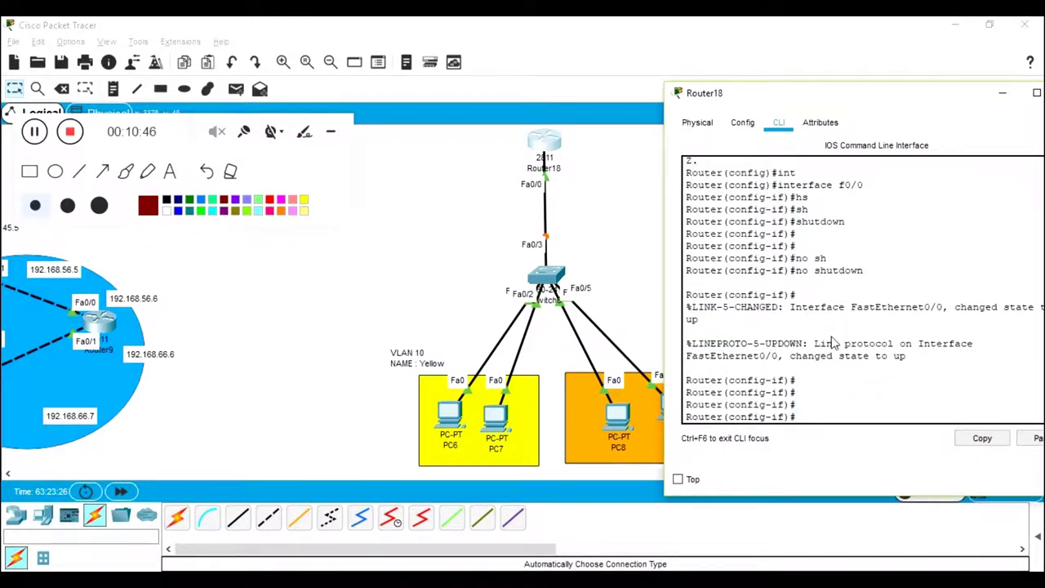
Step: Create subinterface f0/0.10 on the router for VLAN 10
{"action": "type", "text": "int f0/0.10"}
{"action": "key", "text": "Return"}
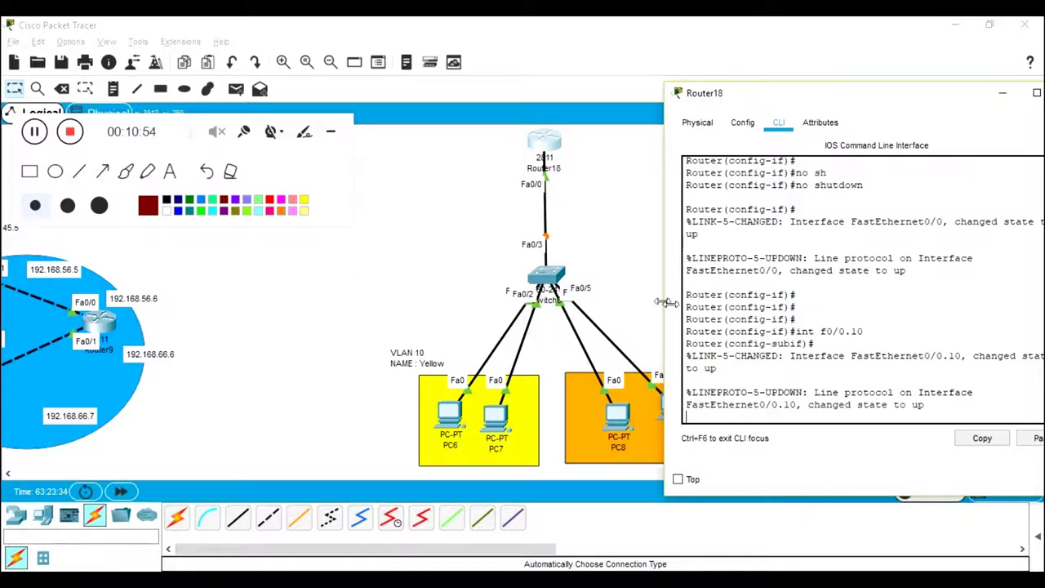
Step: Look up the encapsulation options on the router's subinterface f0/0.10 and set its encapsulation to dot1Q with VLAN ID 10
{"action": "left_click_drag", "start_coordinate": [666, 302], "coordinate": [560, 304]}
{"action": "key", "text": "Return"}
{"action": "key", "text": "Return"}
{"action": "key", "text": "Return"}
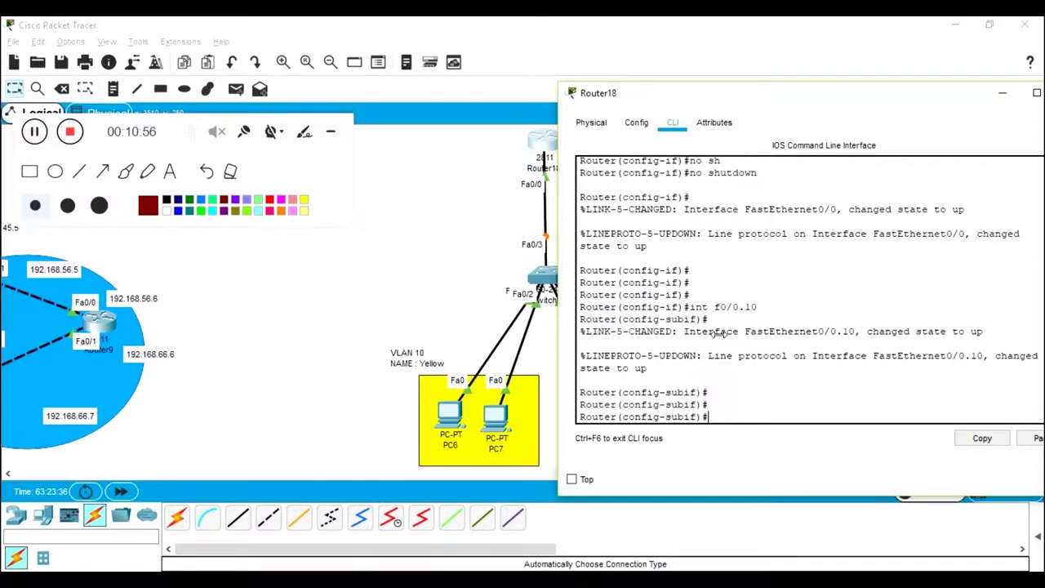
{"action": "type", "text": "en"}
{"action": "key", "text": "Tab"}
{"action": "type", "text": "?"}
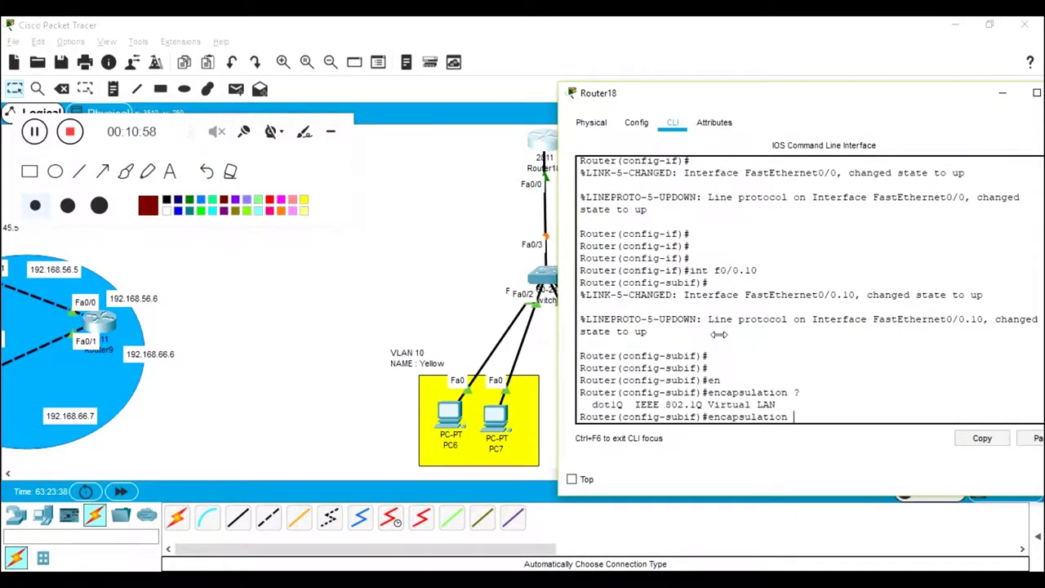
{"action": "type", "text": "do"}
{"action": "key", "text": "Tab"}
{"action": "type", "text": "?"}
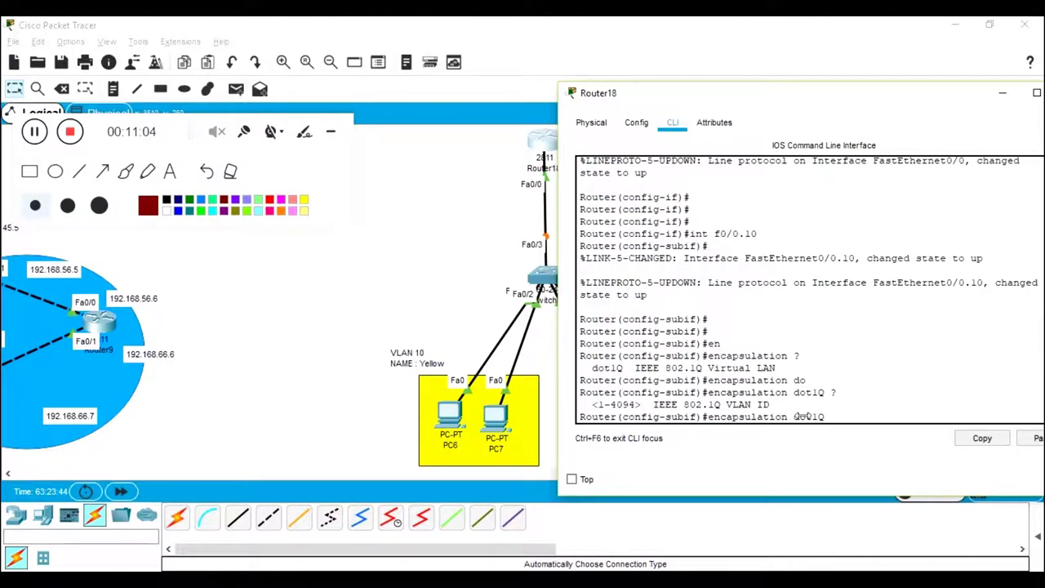
{"action": "mouse_move", "coordinate": [754, 94]}
{"action": "left_mouse_down"}
{"action": "mouse_move", "coordinate": [850, 85]}
{"action": "mouse_move", "coordinate": [768, 91]}
{"action": "left_mouse_up"}
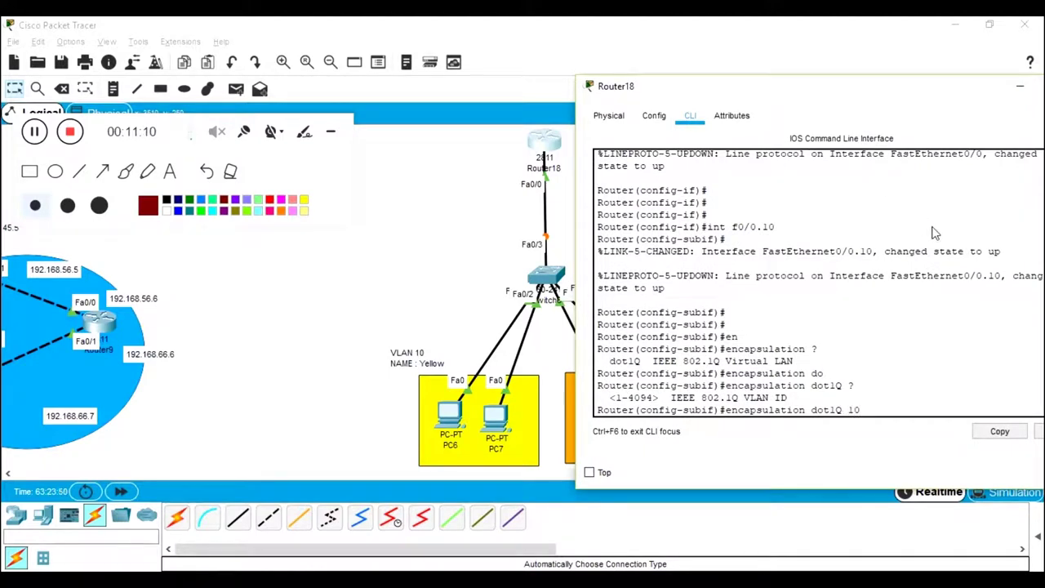
{"action": "key", "text": "Return"}
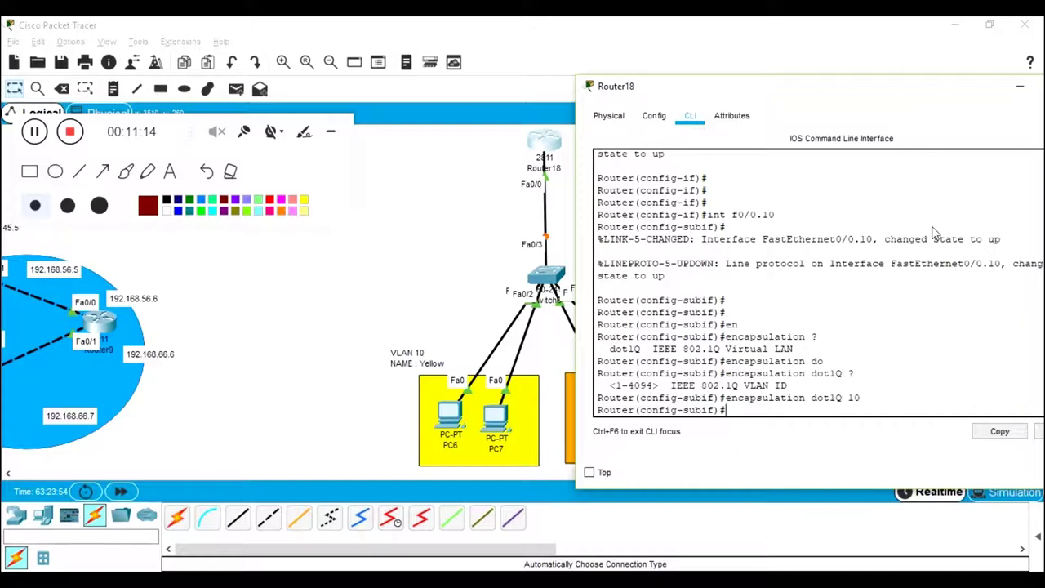
Step: Assign IP address 1.1.1.10 with mask 255.0.0.0 to the router's subinterface f0/0.10
{"action": "type", "text": "ip add"}
{"action": "key", "text": "Tab"}
{"action": "type", "text": "1.1.1.10"}
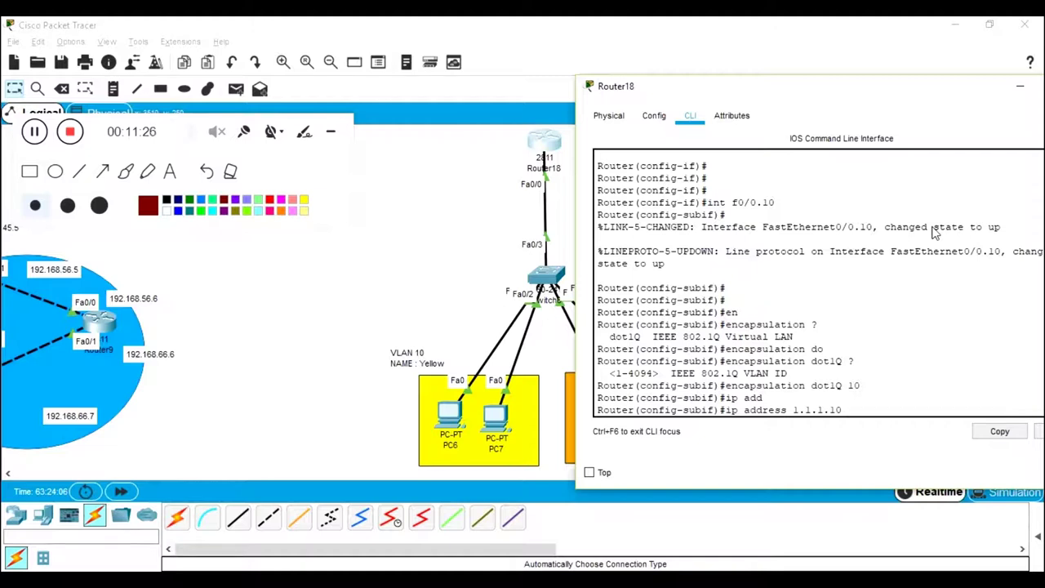
{"action": "type", "text": "55.0.0.0"}
{"action": "key", "text": "Return"}
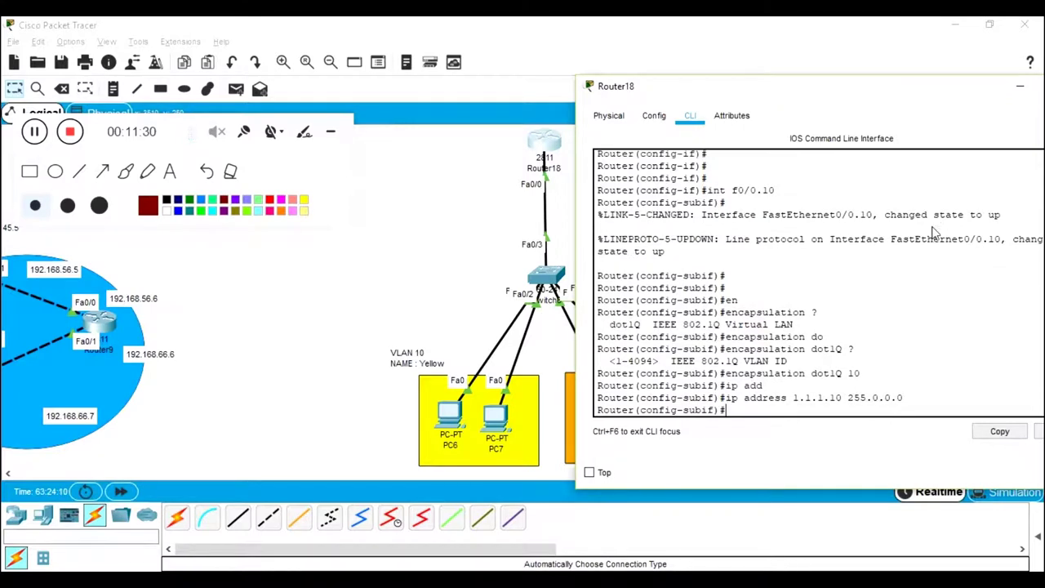
Step: Review the commands entered on the router, and exit subinterface and global configuration back to privileged mode
{"action": "scroll", "coordinate": [790, 234], "scroll_direction": "up", "scroll_amount": 4}
{"action": "scroll", "coordinate": [727, 258], "scroll_direction": "up", "scroll_amount": 2}
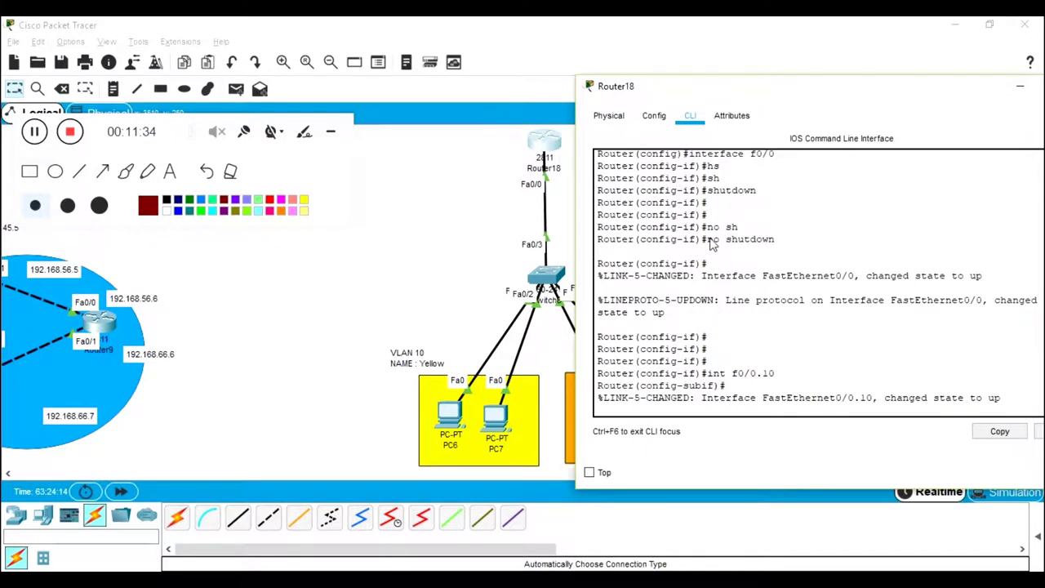
{"action": "left_click_drag", "start_coordinate": [708, 239], "coordinate": [782, 257]}
{"action": "scroll", "coordinate": [818, 304], "scroll_direction": "down", "scroll_amount": 5}
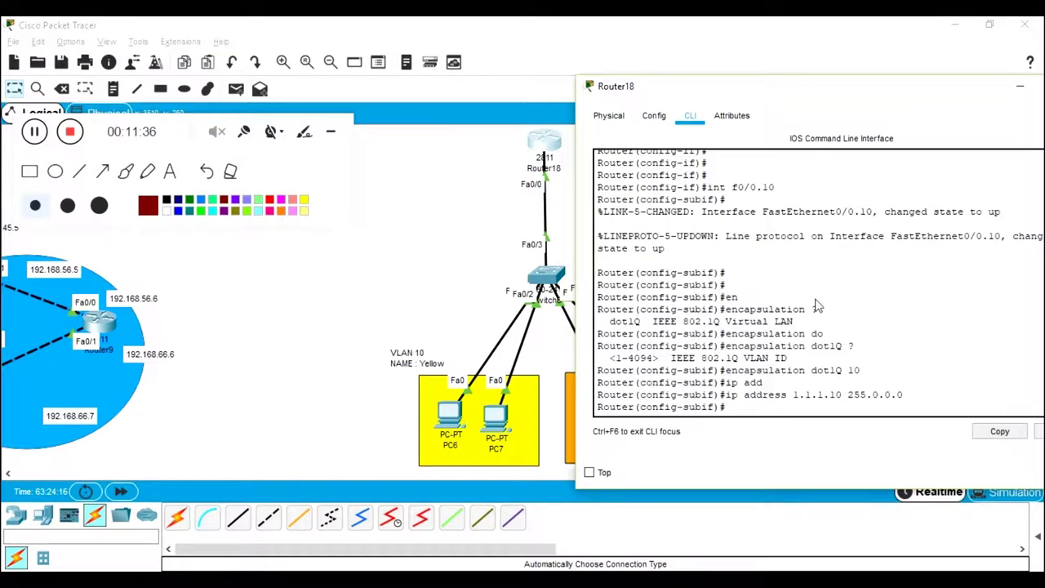
{"action": "type", "text": "x"}
{"action": "key", "text": "Tab"}
{"action": "key", "text": "Return"}
{"action": "key", "text": "Return"}
{"action": "key", "text": "Return"}
{"action": "key", "text": "Return"}
{"action": "type", "text": "ex"}
{"action": "key", "text": "Tab"}
{"action": "key", "text": "Return"}
{"action": "key", "text": "Return"}
{"action": "key", "text": "Return"}
{"action": "key", "text": "Return"}
Step: Show the router's brief IP interface list and examine the FastEthernet0/0.10 entry
{"action": "type", "text": "sh"}
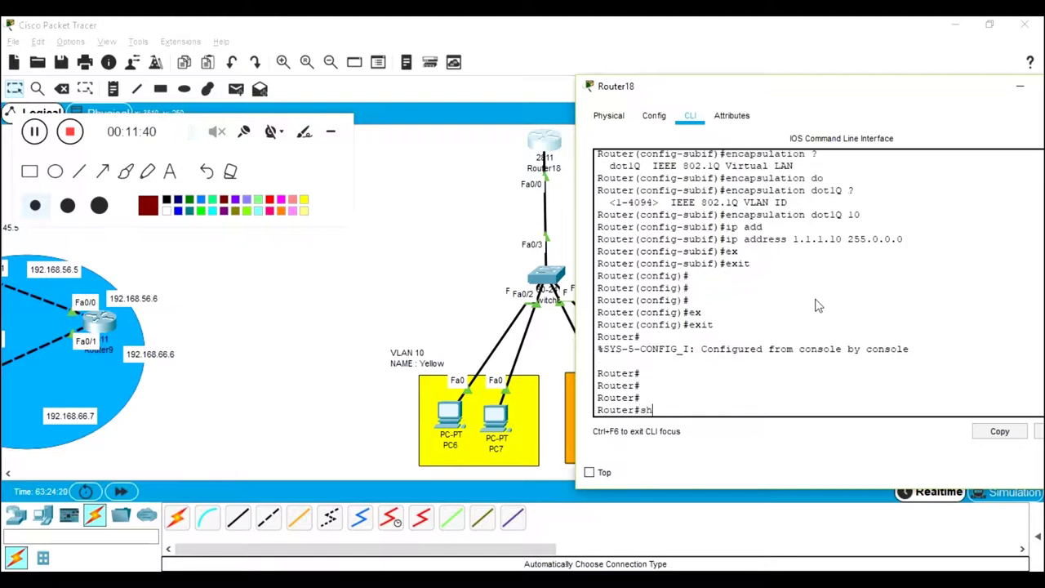
{"action": "type", "text": " ip int br"}
{"action": "key", "text": "Tab"}
{"action": "key", "text": "Return"}
{"action": "key", "text": "Return"}
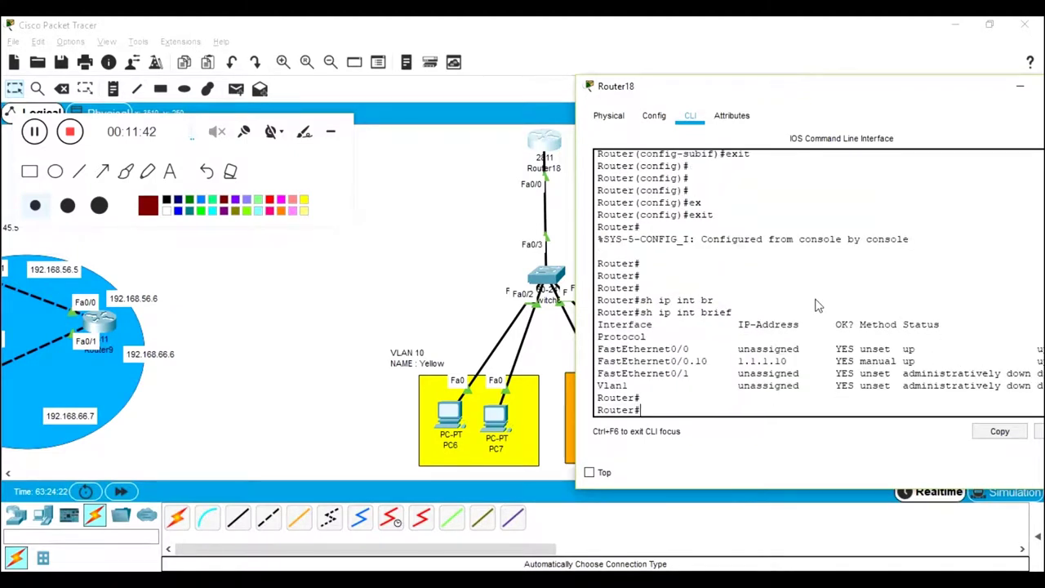
{"action": "triple_click", "coordinate": [753, 362]}
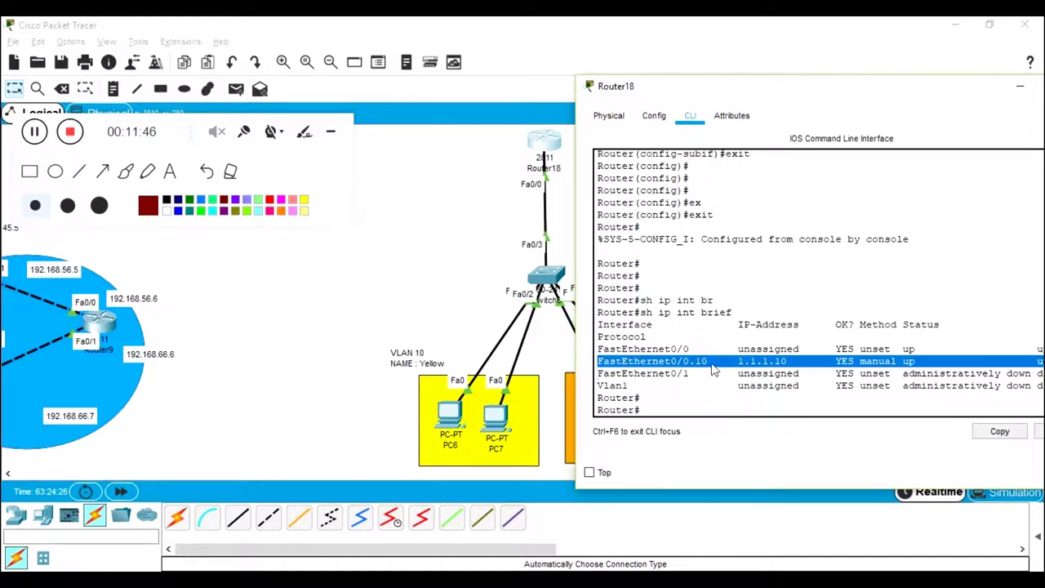
Step: Enter global configuration mode on the router
{"action": "left_click", "coordinate": [764, 367]}
{"action": "type", "text": "cponf t"}
{"action": "key", "text": "Return"}
{"action": "type", "text": "i"}
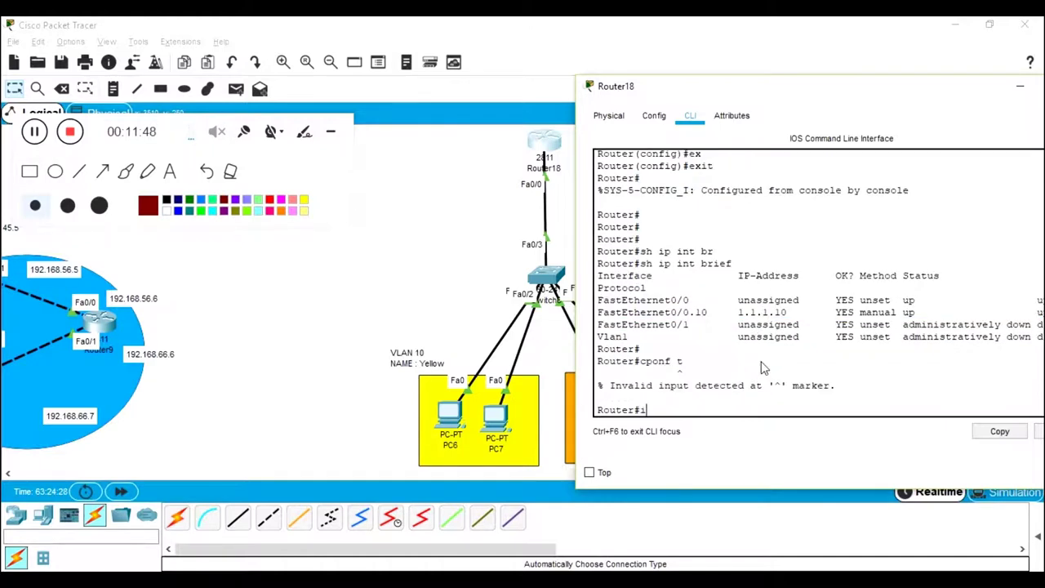
{"action": "key", "text": "BackSpace"}
{"action": "type", "text": "conf t"}
{"action": "key", "text": "Return"}
Step: Create subinterface f0/0.20 on the router for VLAN 20
{"action": "type", "text": "int f0/0.20"}
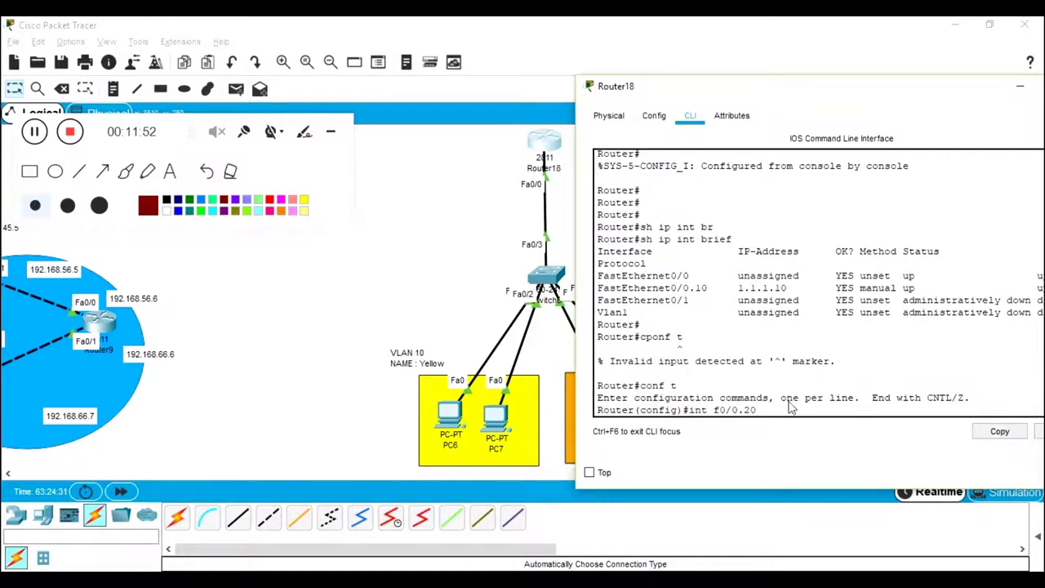
{"action": "triple_click", "coordinate": [755, 411]}
{"action": "type", "text": "0"}
{"action": "double_click", "coordinate": [755, 410]}
{"action": "left_click_drag", "start_coordinate": [804, 93], "coordinate": [231, 73]}
{"action": "left_click_drag", "start_coordinate": [188, 131], "coordinate": [858, 36]}
{"action": "left_click", "coordinate": [223, 295]}
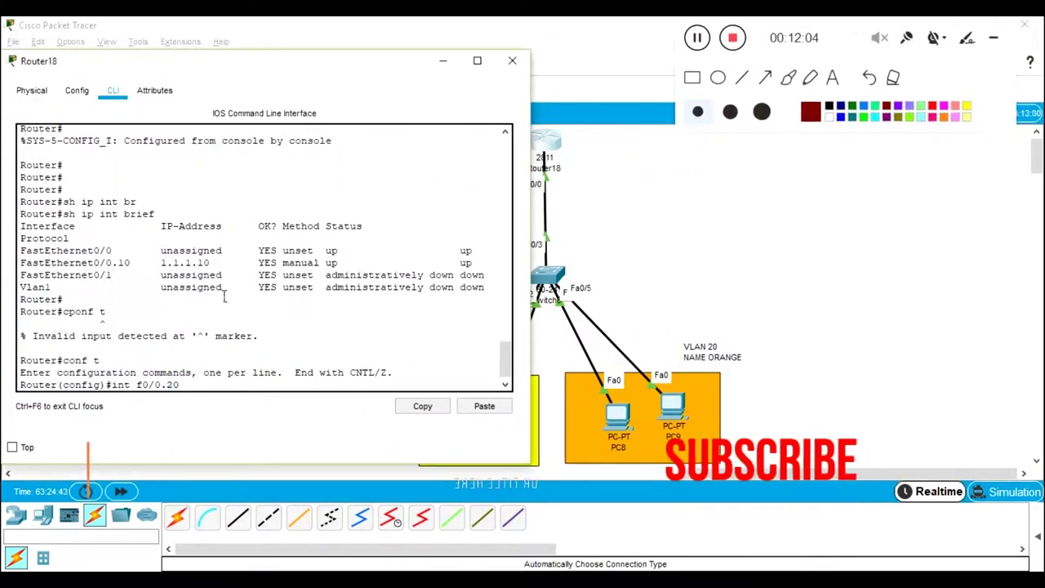
{"action": "key", "text": "Return"}
{"action": "key", "text": "Return"}
{"action": "key", "text": "Return"}
Step: Set the encapsulation of the router's subinterface f0/0.20 to dot1Q with VLAN ID 20
{"action": "type", "text": "en"}
{"action": "key", "text": "Tab"}
{"action": "type", "text": "do"}
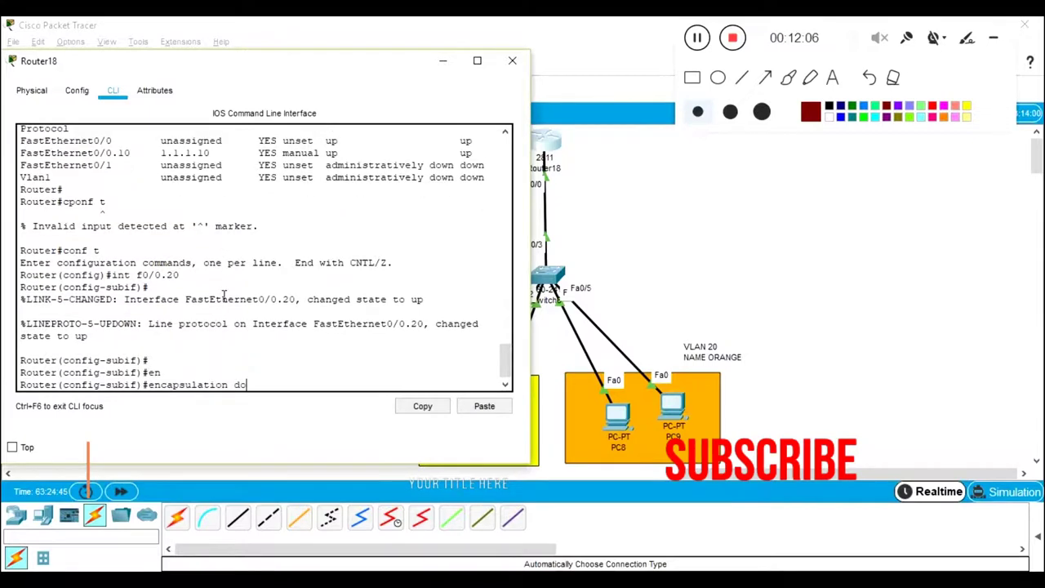
{"action": "key", "text": "Tab"}
{"action": "type", "text": "20"}
{"action": "key", "text": "Return"}
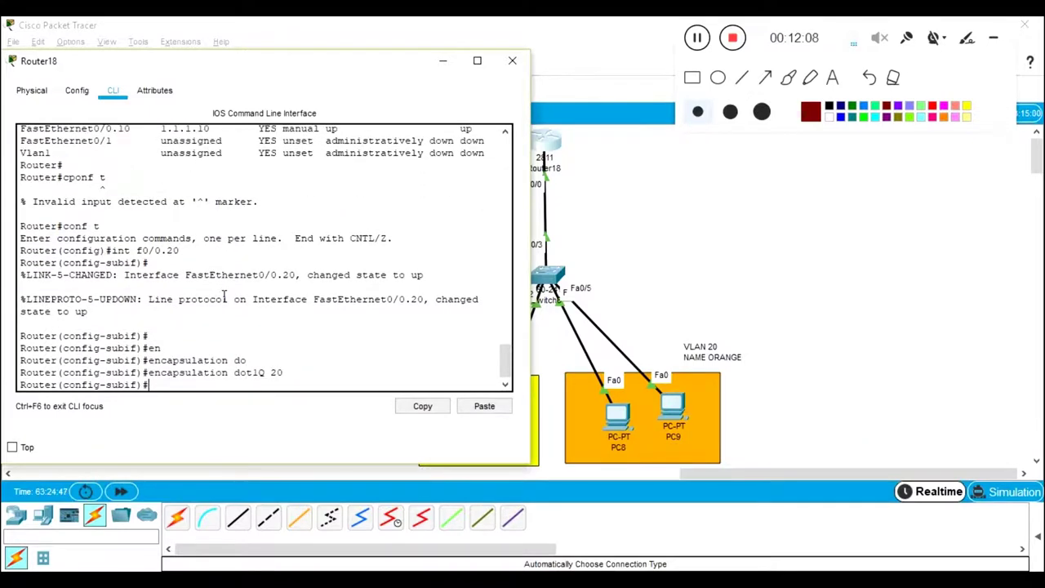
Step: Assign IP address 2.2.2.10 with mask 255.0.0.0 to the router's subinterface f0/0.20
{"action": "type", "text": "ip ad"}
{"action": "key", "text": "Tab"}
{"action": "type", "text": "2.2.2."}
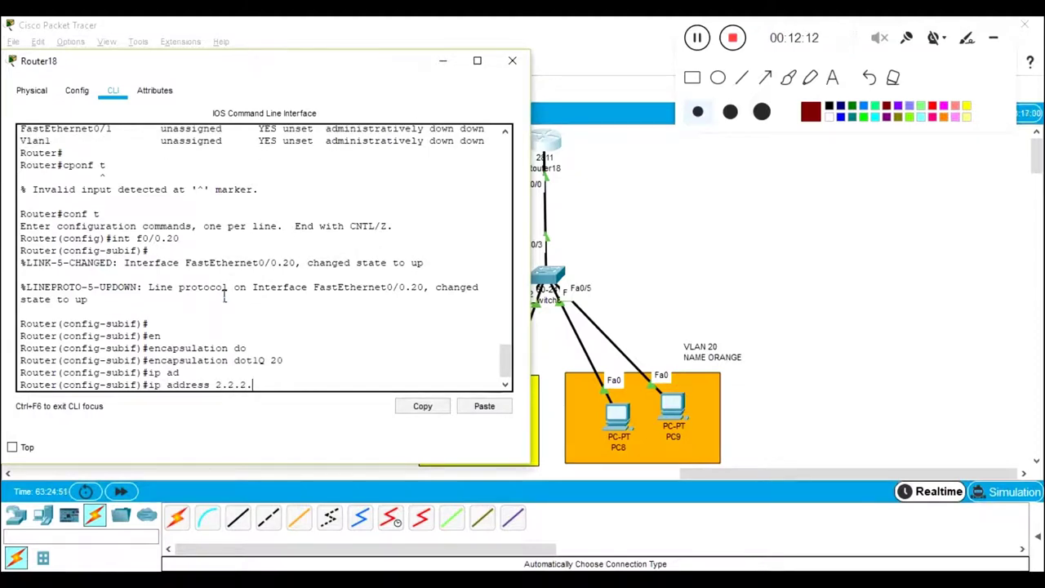
{"action": "type", "text": "10 255.0.0.0"}
{"action": "key", "text": "Return"}
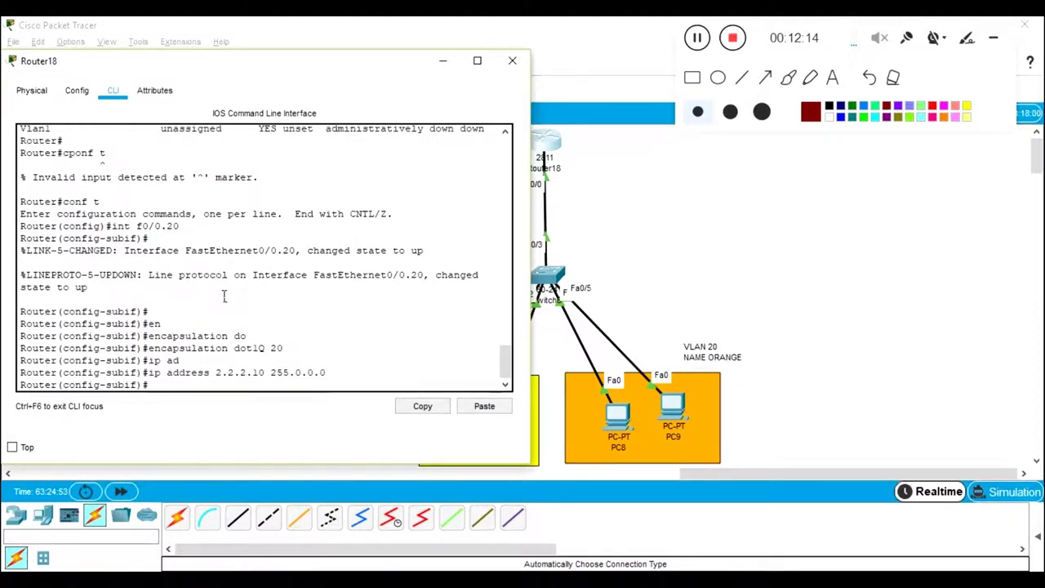
Step: Return the router to privileged mode and check the FastEthernet0/0.20 entry in the brief IP interface list
{"action": "key", "text": "ctrl+z"}
{"action": "key", "text": "Return"}
{"action": "key", "text": "Return"}
{"action": "type", "text": "sh ipip"}
{"action": "key", "text": "BackSpace"}
{"action": "key", "text": "BackSpace"}
{"action": "key", "text": "BackSpace"}
{"action": "type", "text": "int br"}
{"action": "key", "text": "Tab"}
{"action": "key", "text": "Return"}
{"action": "key", "text": "Return"}
{"action": "key", "text": "Return"}
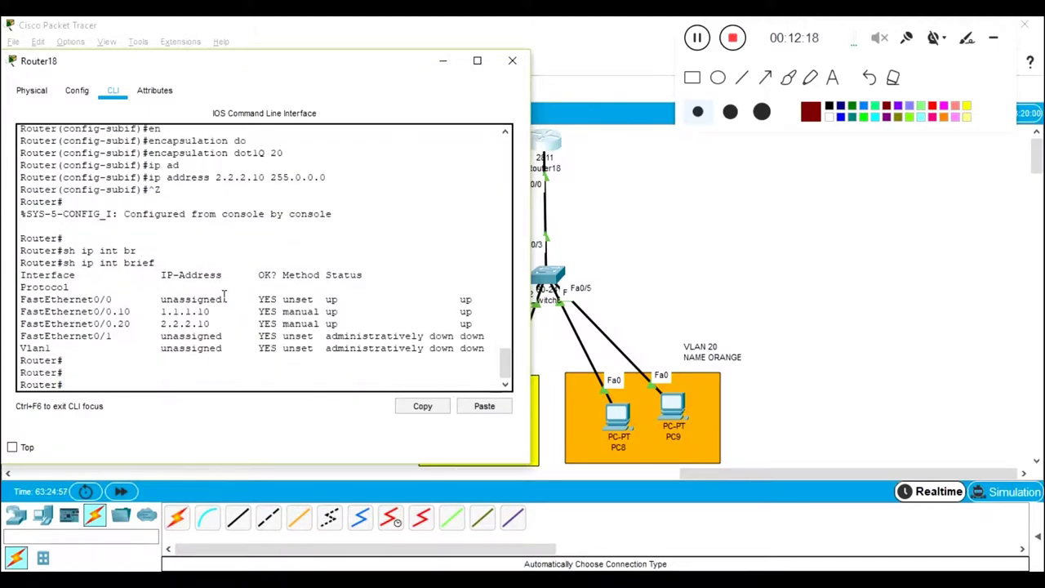
{"action": "triple_click", "coordinate": [201, 329]}
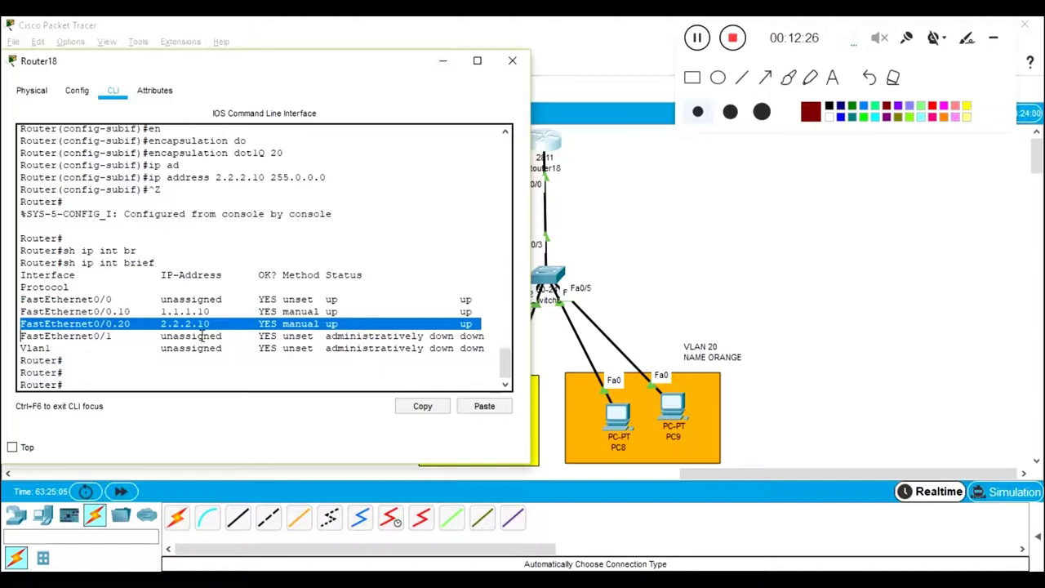
Step: Set the default gateway of PC6 to 1.1.1.10 in its IP configuration
{"action": "left_click", "coordinate": [659, 268]}
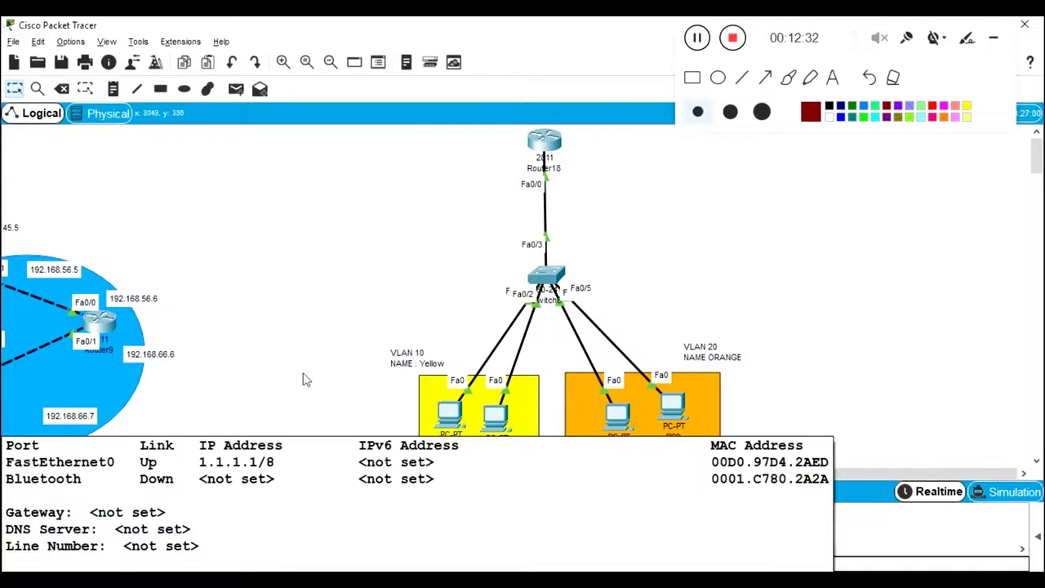
{"action": "left_click", "coordinate": [446, 413]}
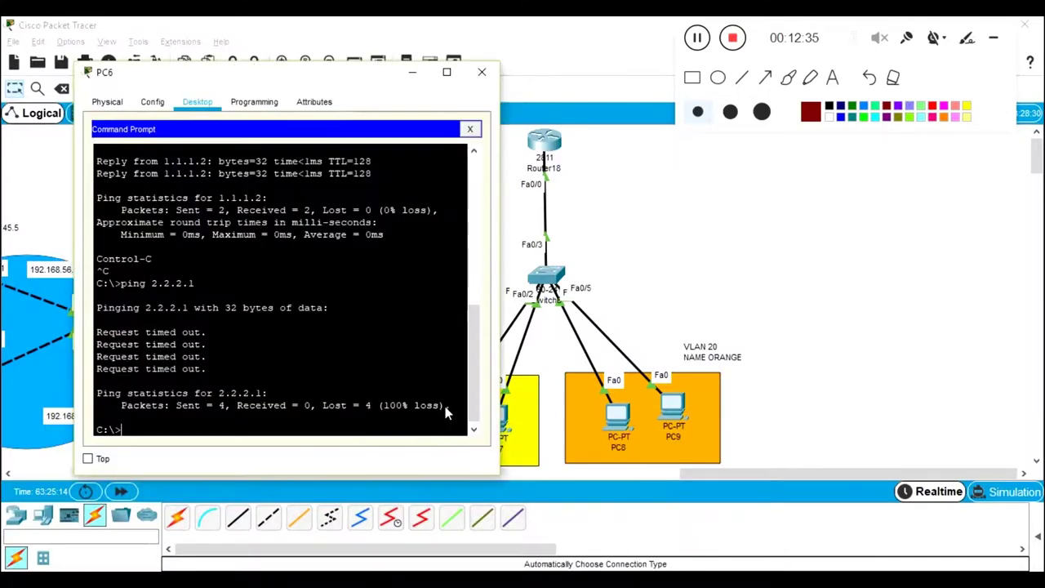
{"action": "left_click", "coordinate": [470, 129]}
{"action": "left_click", "coordinate": [156, 172]}
{"action": "key", "text": "Tab"}
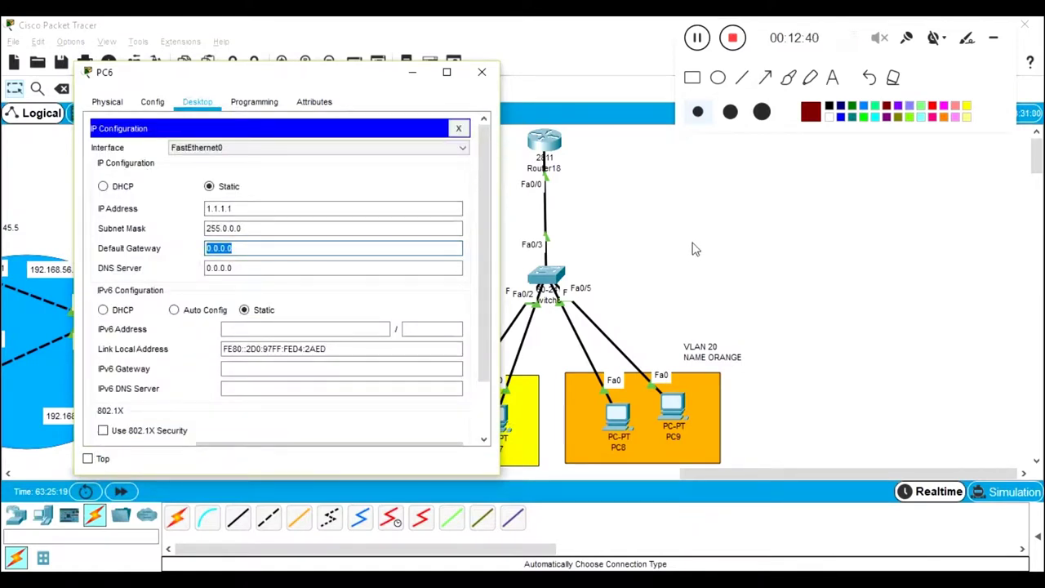
{"action": "type", "text": "1.1.1.0"}
{"action": "key", "text": "BackSpace"}
{"action": "type", "text": "10"}
{"action": "key", "text": "ctrl+a"}
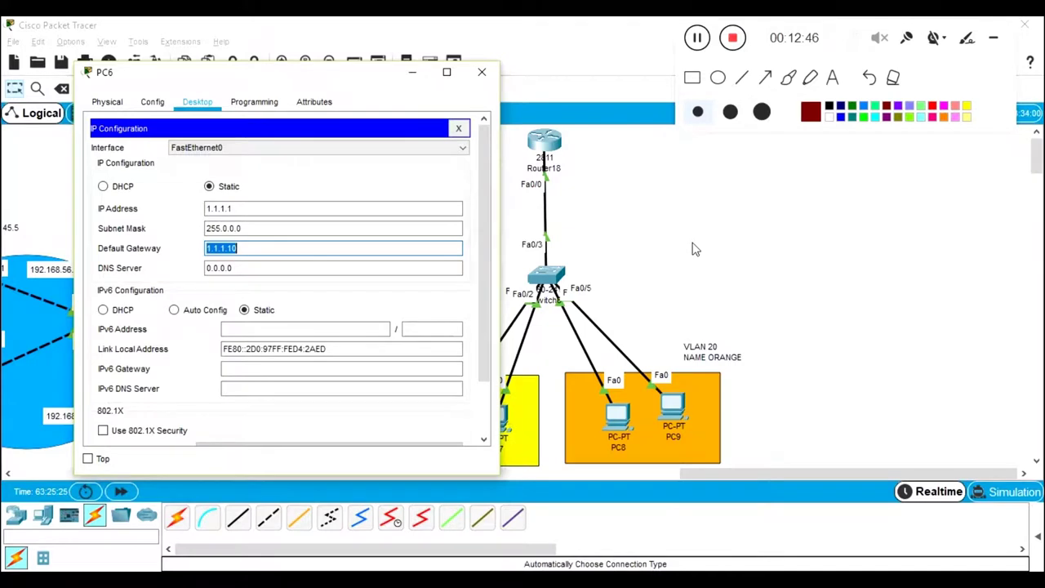
Step: Set the default gateway of PC7 to 1.1.1.10 in its IP configuration
{"action": "left_click", "coordinate": [631, 351]}
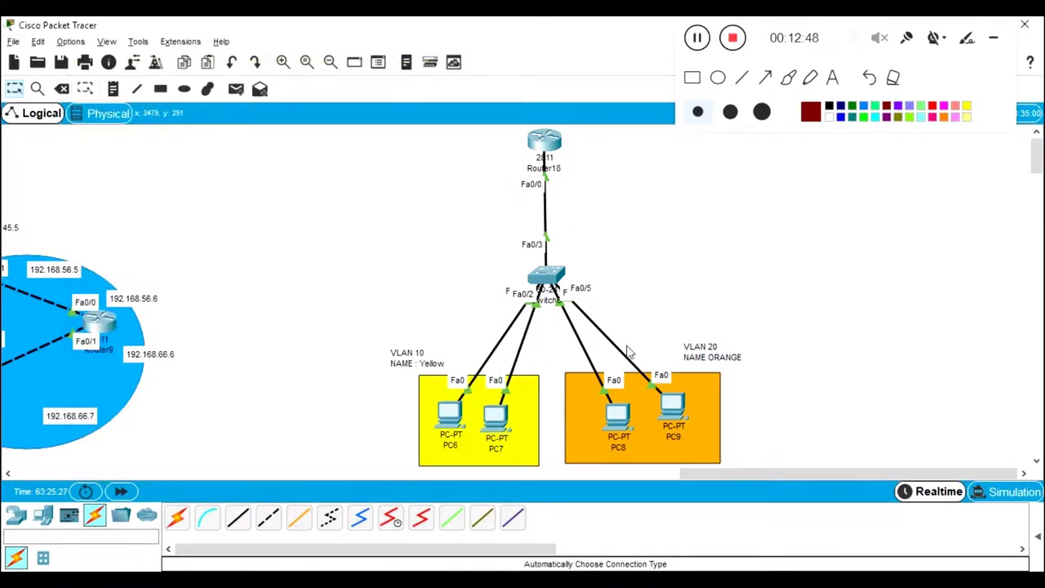
{"action": "left_click", "coordinate": [494, 421]}
{"action": "left_click", "coordinate": [491, 266]}
{"action": "key", "text": "ctrl+a"}
{"action": "type", "text": "1.1.1.10"}
{"action": "left_click", "coordinate": [648, 87]}
Step: Set the default gateway of PC8 to 2.2.2.10 and copy that address
{"action": "left_click", "coordinate": [618, 415]}
{"action": "key", "text": "Tab"}
{"action": "type", "text": "2.2.2"}
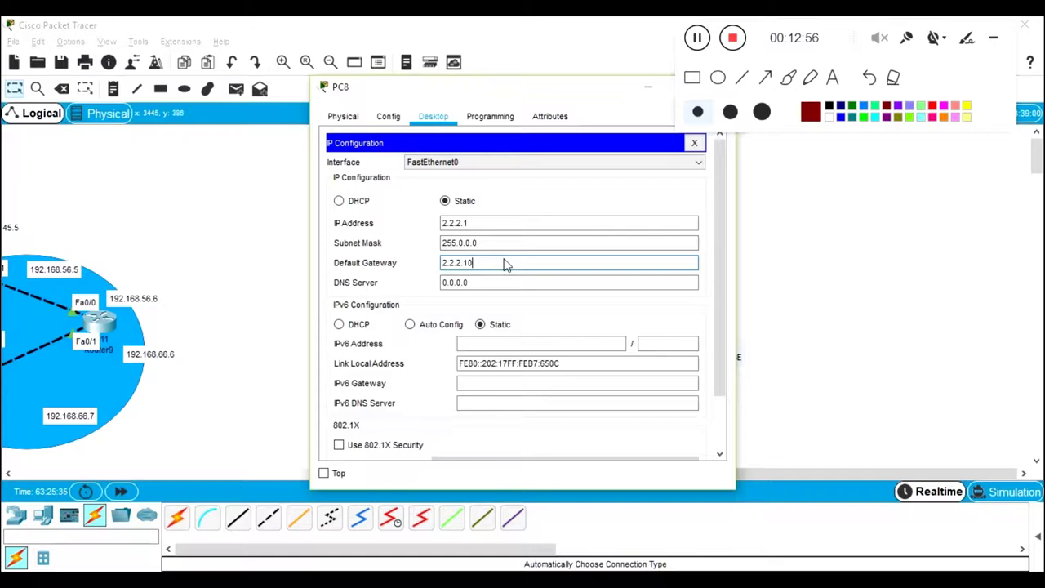
{"action": "type", "text": ".10"}
{"action": "key", "text": "shift+Home"}
{"action": "key", "text": "ctrl+c"}
{"action": "left_click", "coordinate": [863, 346]}
Step: Set the default gateway of PC9 to the copied address 2.2.2.10
{"action": "left_click", "coordinate": [648, 413]}
{"action": "key", "text": "Tab"}
{"action": "key", "text": "ctrl+v"}
{"action": "left_click", "coordinate": [739, 287]}
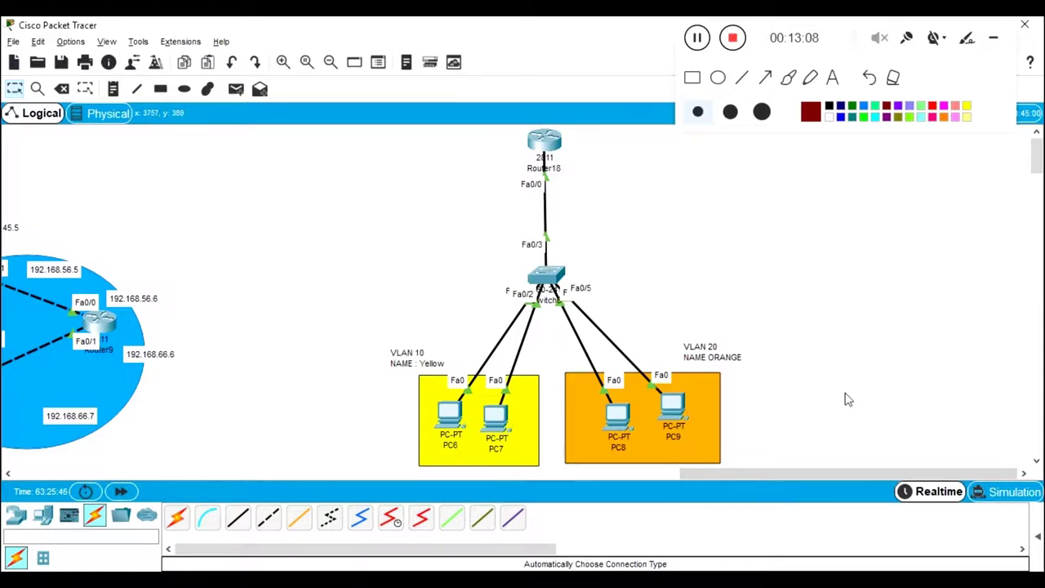
{"action": "left_click_drag", "start_coordinate": [604, 187], "coordinate": [490, 134]}
{"action": "left_click", "coordinate": [698, 239]}
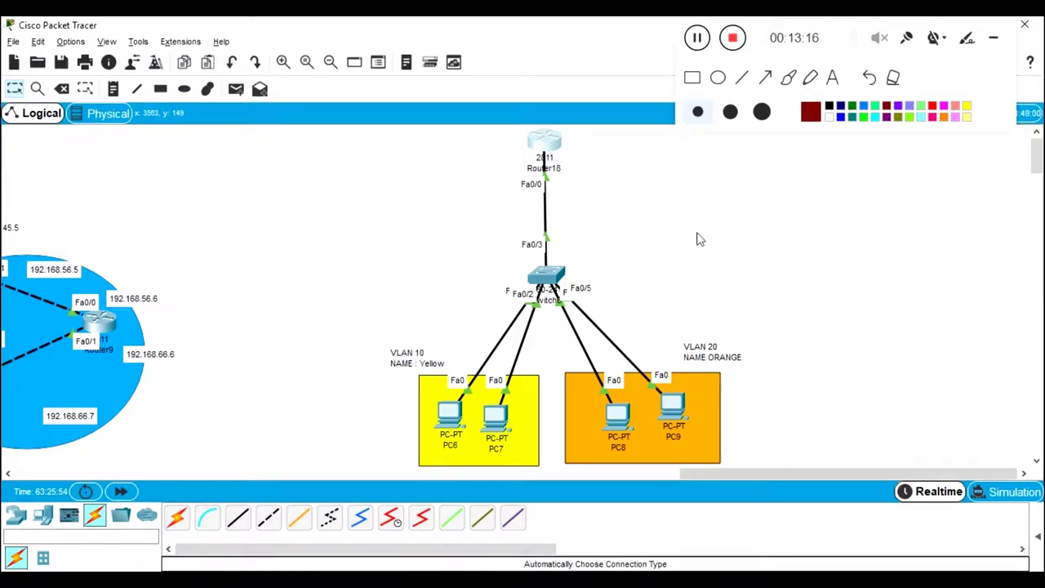
{"action": "left_click_drag", "start_coordinate": [505, 220], "coordinate": [592, 268]}
{"action": "left_click_drag", "start_coordinate": [496, 217], "coordinate": [571, 260]}
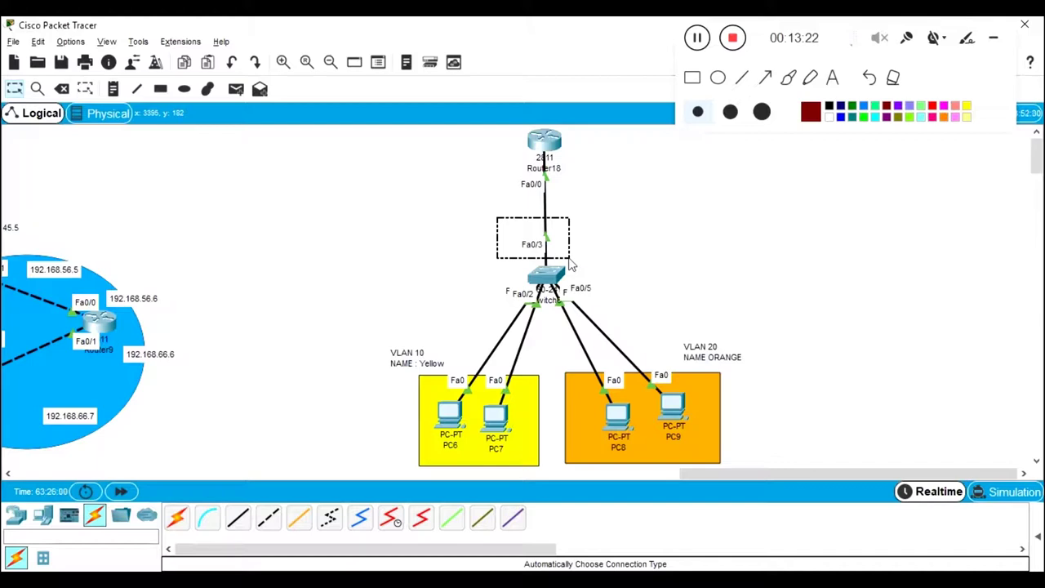
Step: Display the switch's running configuration and examine the settings of interface FastEthernet0/3, which links to the router
{"action": "left_click", "coordinate": [552, 276]}
{"action": "key", "text": "Return"}
{"action": "type", "text": "sh run"}
{"action": "key", "text": "Tab"}
{"action": "key", "text": "Return"}
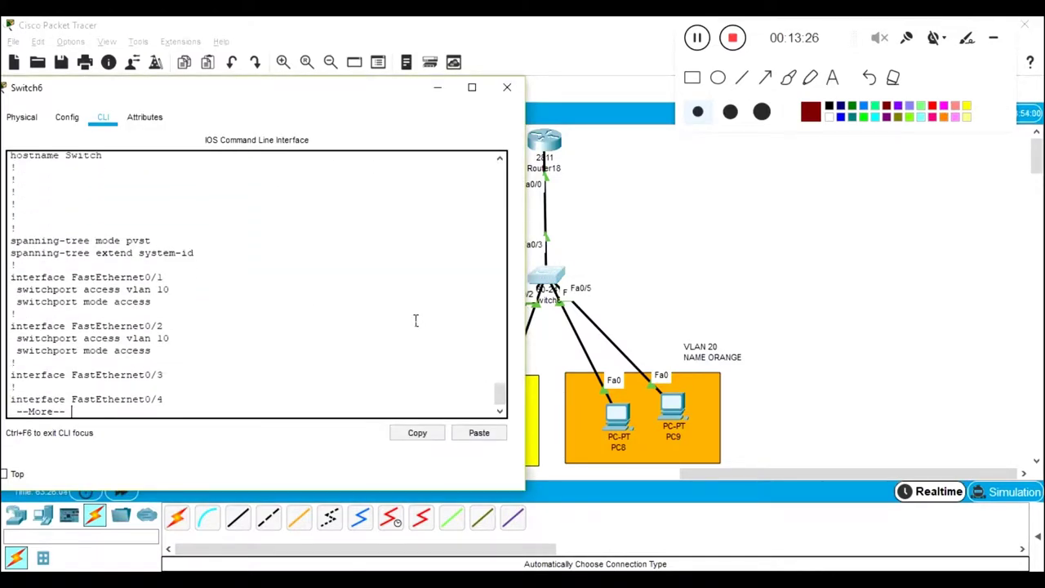
{"action": "key", "text": "Return"}
{"action": "triple_click", "coordinate": [169, 268]}
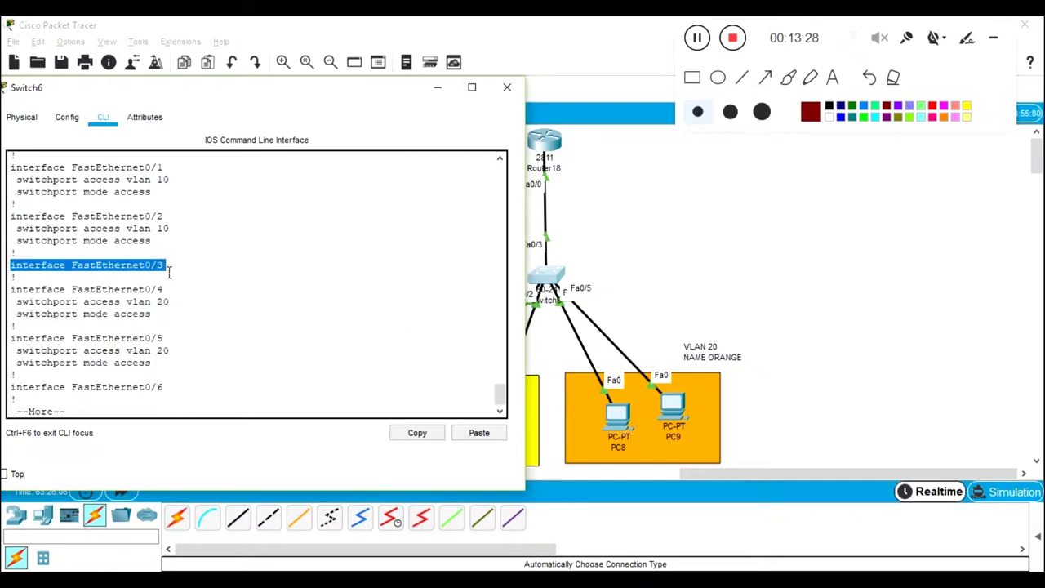
{"action": "left_click", "coordinate": [768, 294]}
{"action": "left_click_drag", "start_coordinate": [508, 238], "coordinate": [579, 258]}
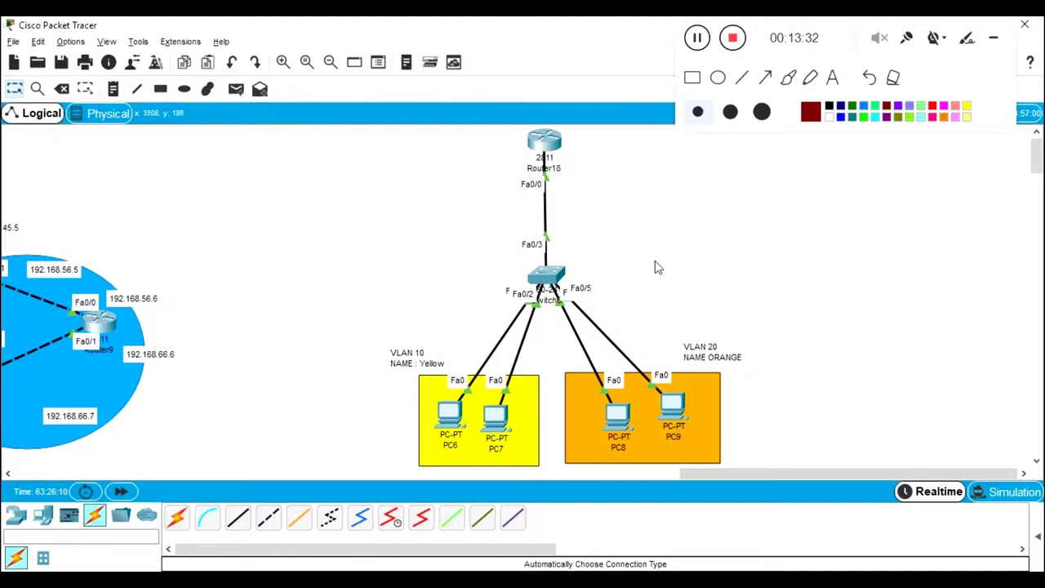
Step: Ping 2.2.2.1 from PC6's command prompt to test connectivity to VLAN 20, and stop the ping
{"action": "left_click", "coordinate": [451, 414]}
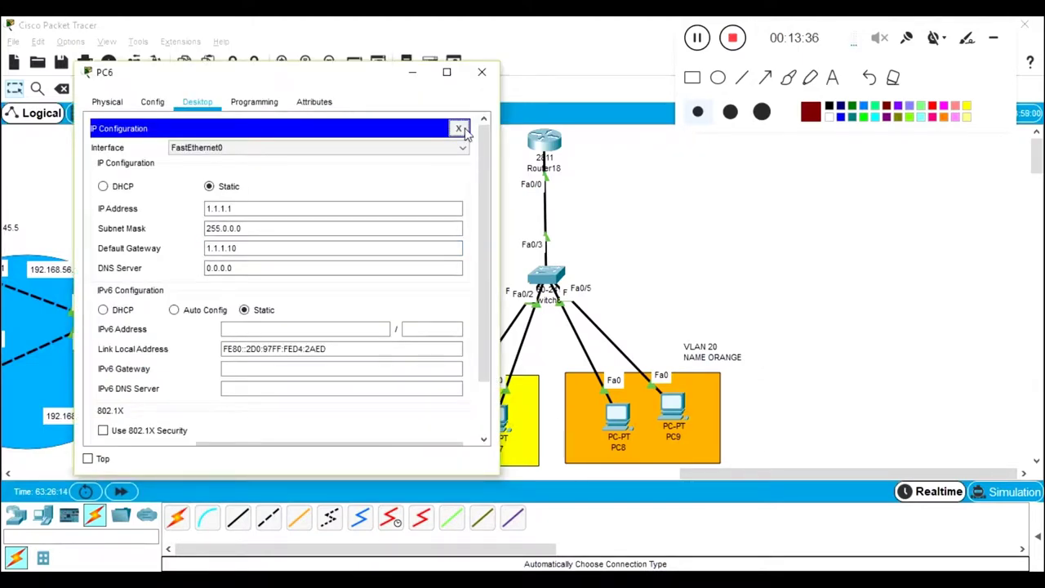
{"action": "left_click", "coordinate": [460, 129]}
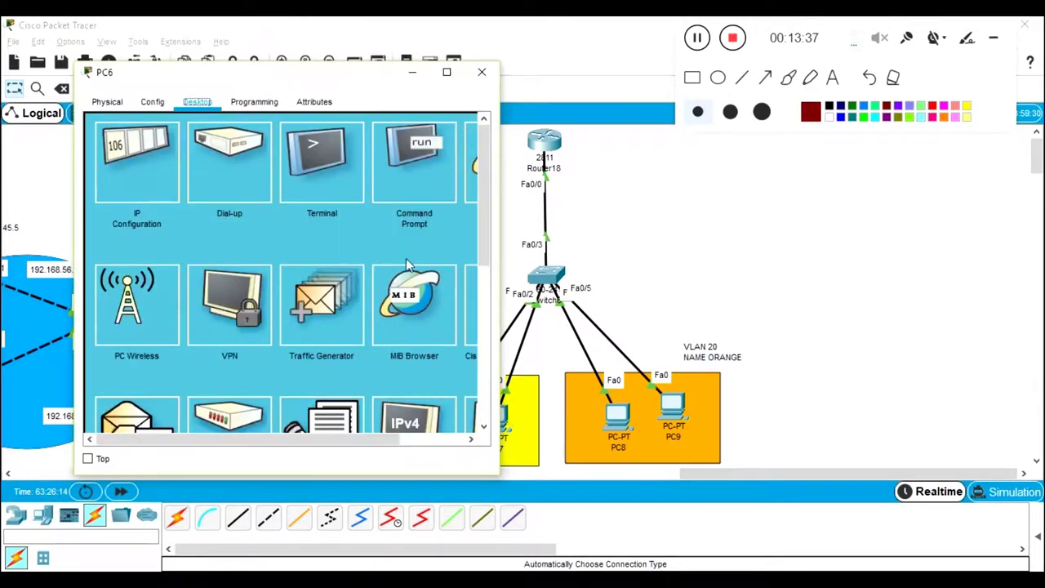
{"action": "left_click", "coordinate": [414, 194]}
{"action": "key", "text": "Return"}
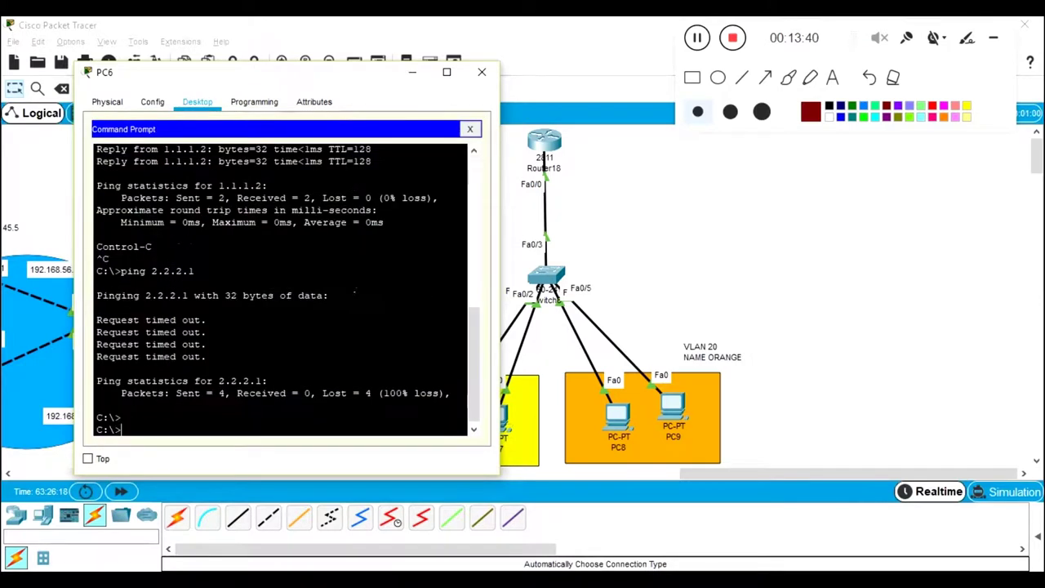
{"action": "key", "text": "Return"}
{"action": "key", "text": "Return"}
{"action": "type", "text": "ping 2.2.2.1"}
{"action": "key", "text": "Return"}
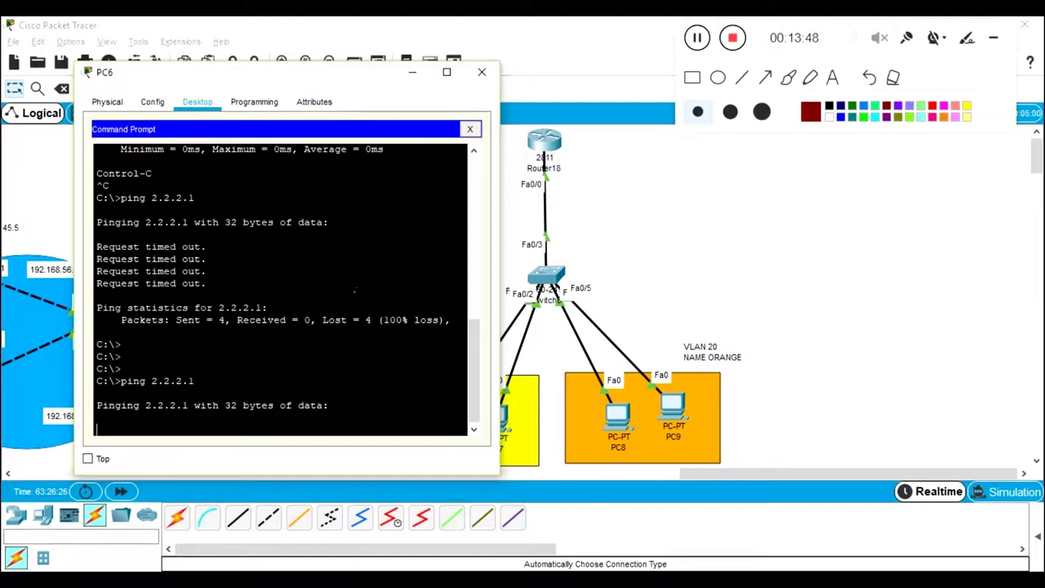
{"action": "key", "text": "ctrl+c"}
Step: Ping the default gateway 1.1.1.10 from PC6, stop the ping and close the PC6 window
{"action": "key", "text": "Return"}
{"action": "type", "text": "ping 1,1,"}
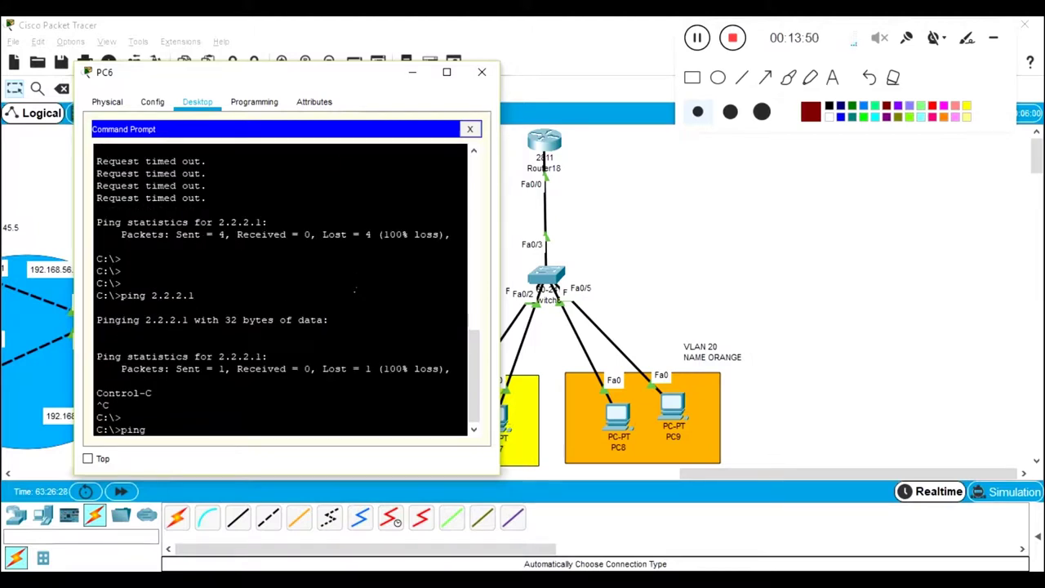
{"action": "key", "text": "BackSpace"}
{"action": "key", "text": "BackSpace"}
{"action": "key", "text": "BackSpace"}
{"action": "type", "text": "."}
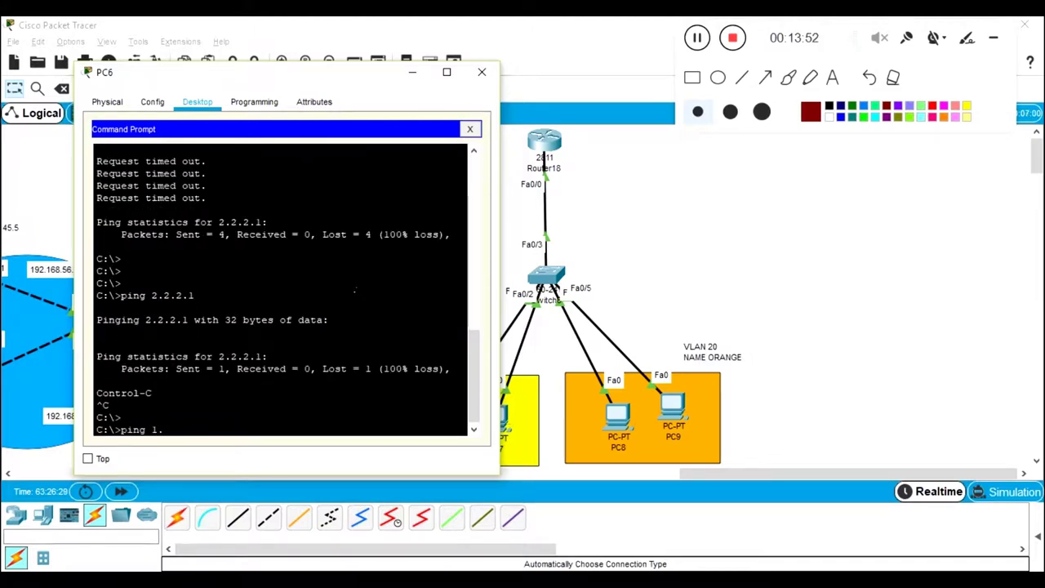
{"action": "type", "text": "1.1.10"}
{"action": "key", "text": "Return"}
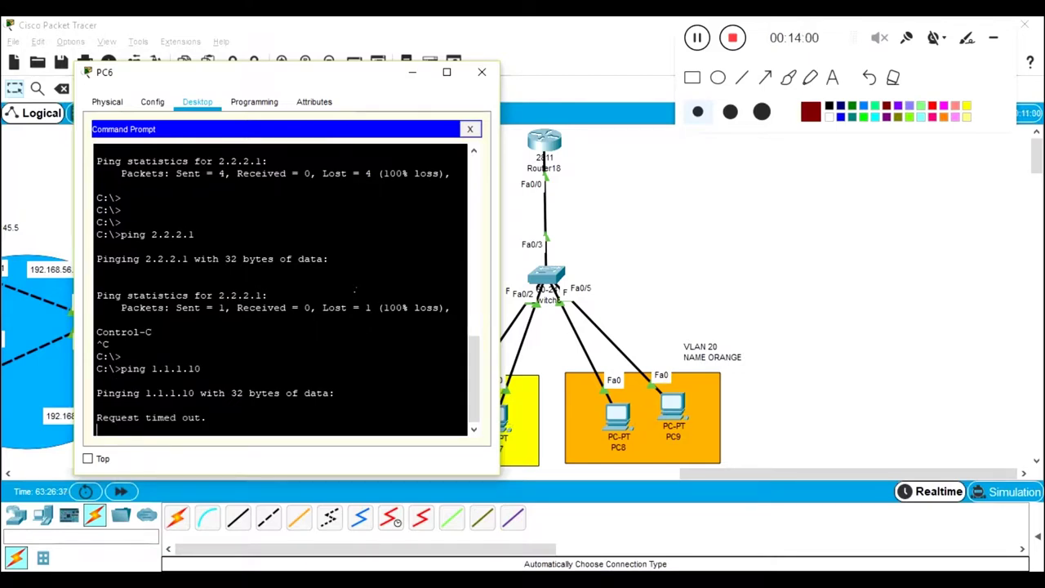
{"action": "key", "text": "ctrl+c"}
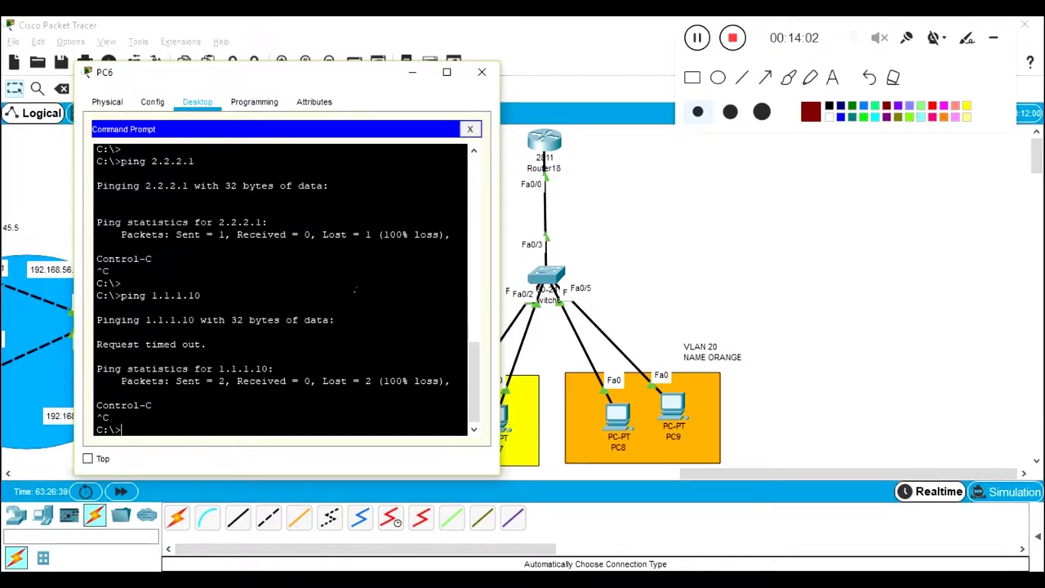
{"action": "key", "text": "alt+F4"}
{"action": "left_click_drag", "start_coordinate": [500, 222], "coordinate": [584, 272]}
{"action": "left_click", "coordinate": [766, 79]}
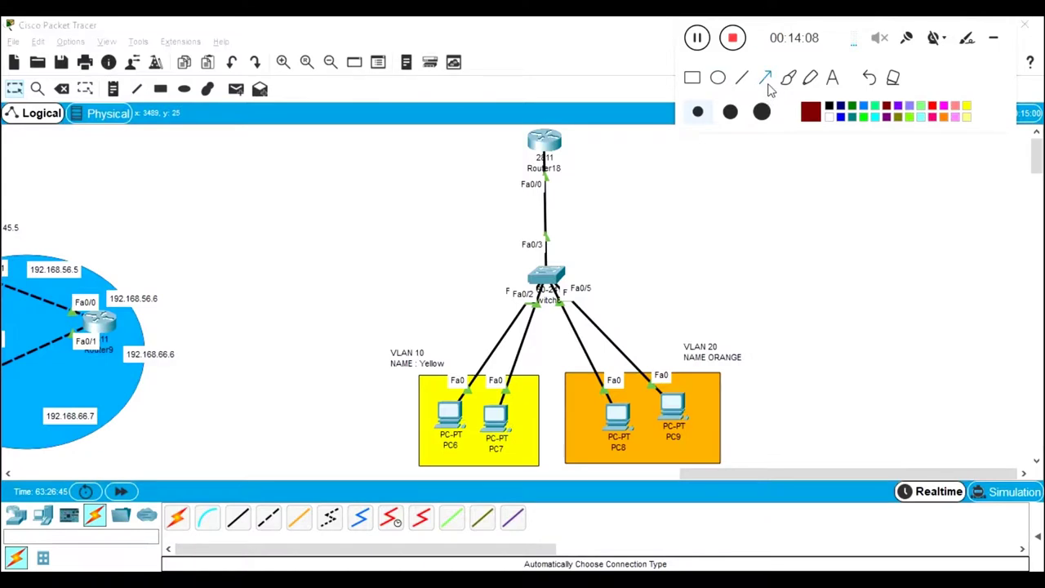
{"action": "left_click_drag", "start_coordinate": [743, 199], "coordinate": [564, 243]}
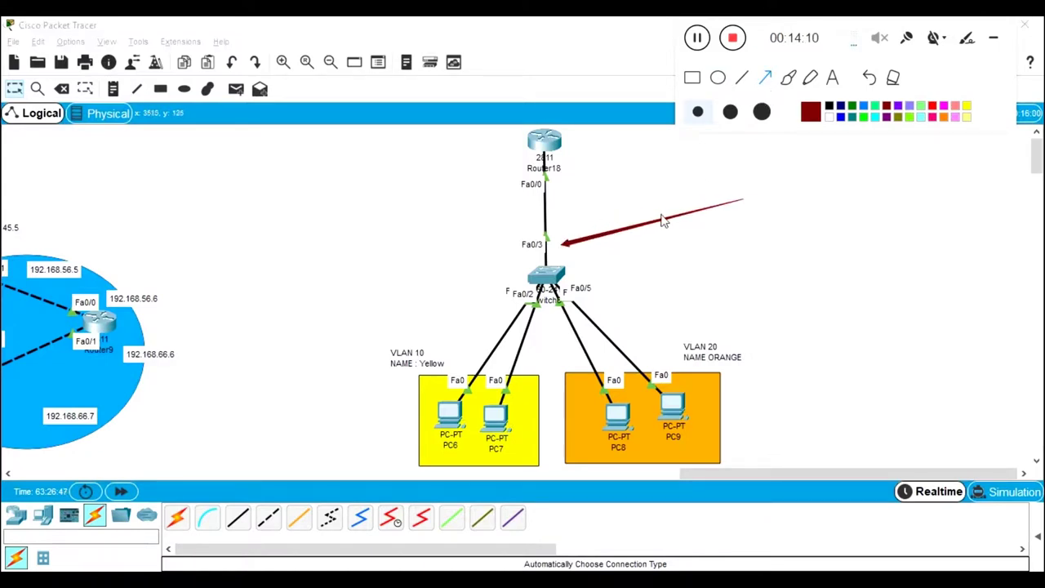
{"action": "left_click", "coordinate": [893, 78]}
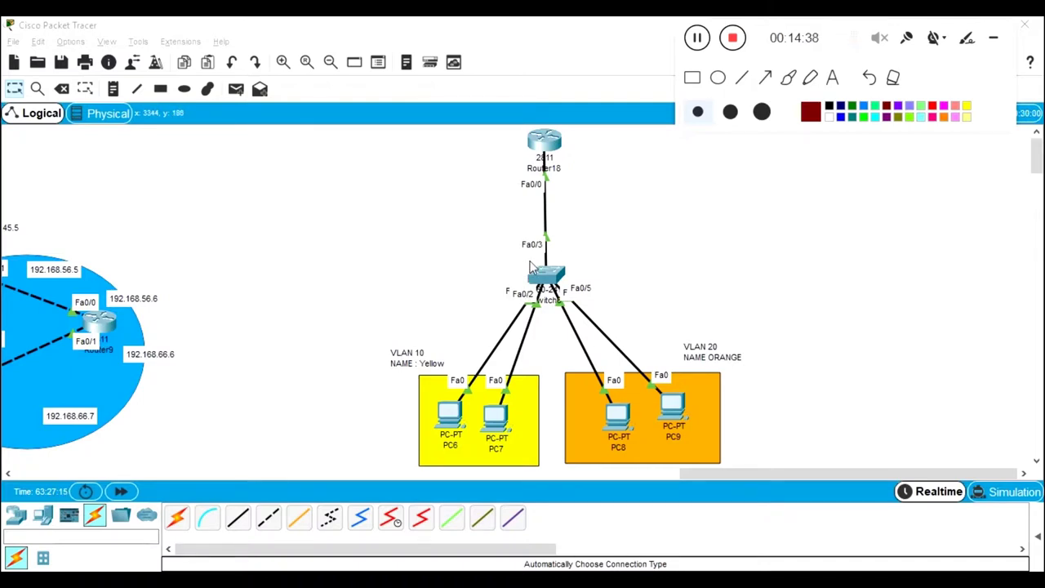
{"action": "left_click", "coordinate": [765, 79]}
{"action": "left_click_drag", "start_coordinate": [560, 257], "coordinate": [561, 182]}
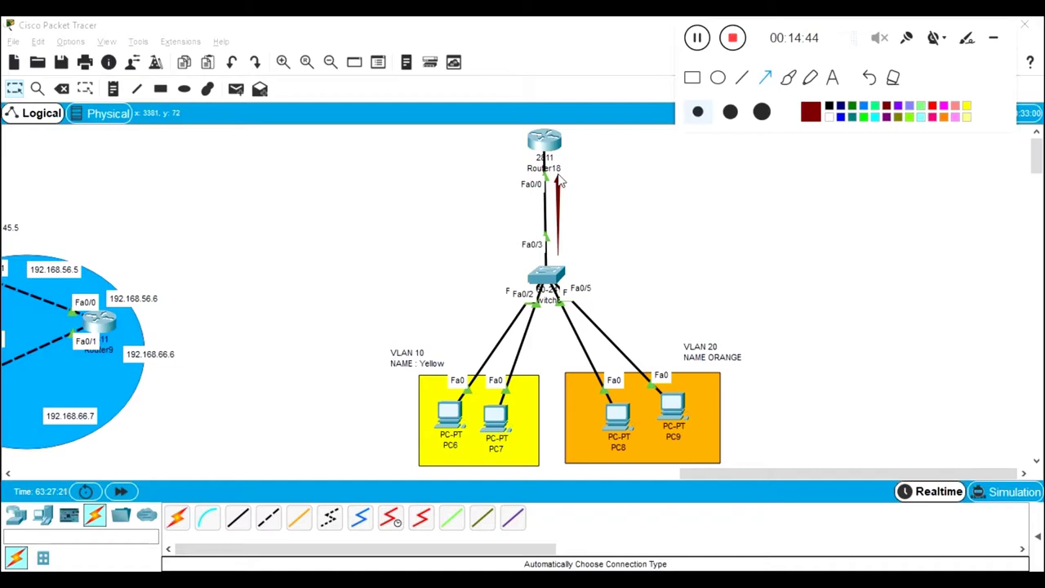
{"action": "left_click", "coordinate": [767, 78]}
{"action": "left_click", "coordinate": [872, 78]}
Step: Enter interface configuration mode for f0/3 in the switch's command line
{"action": "left_click", "coordinate": [546, 276]}
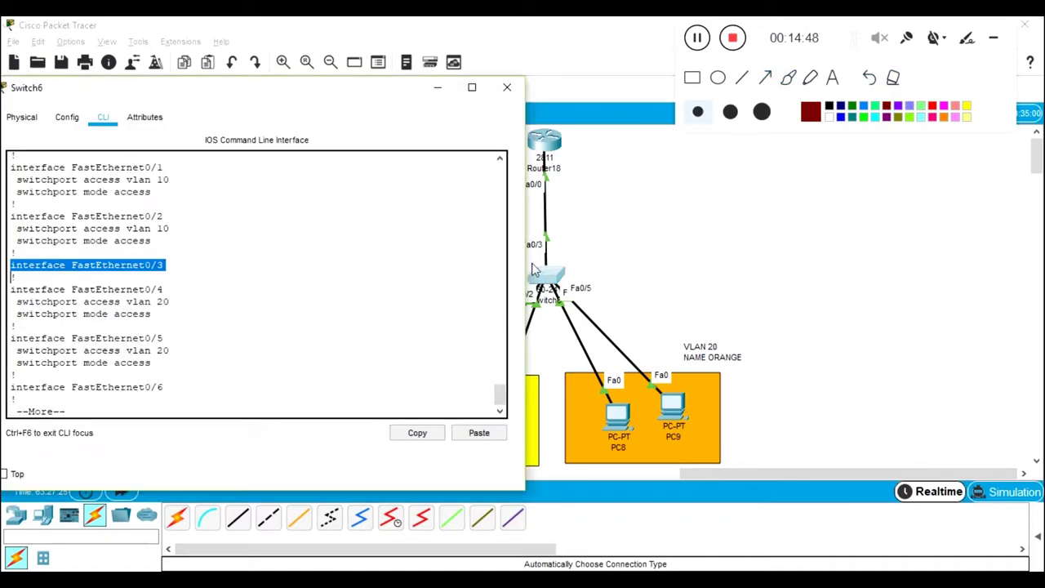
{"action": "type", "text": "cpfn t"}
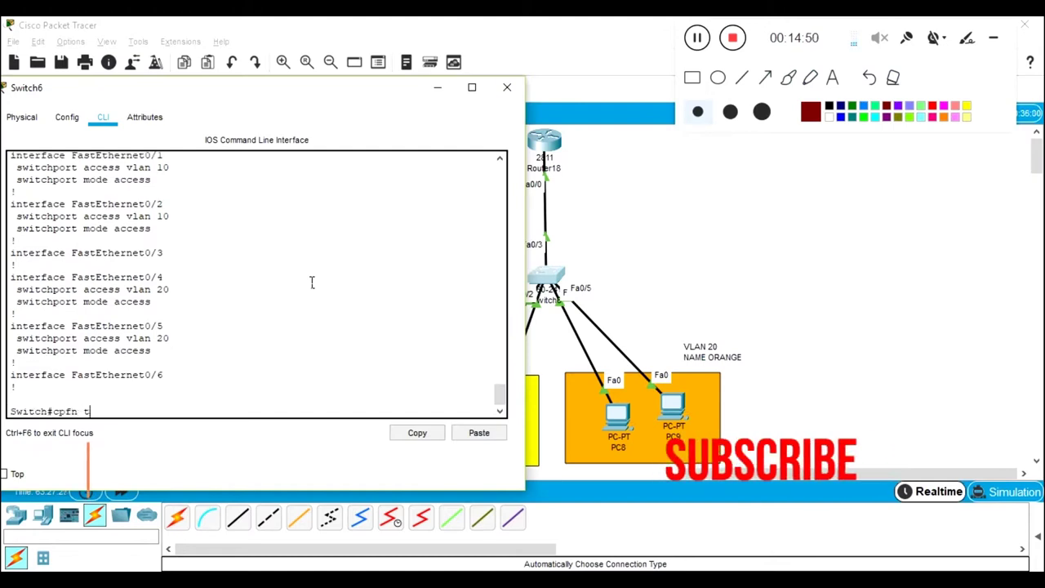
{"action": "key", "text": "Return"}
{"action": "type", "text": "conf t"}
{"action": "key", "text": "Return"}
{"action": "type", "text": "int f0/3"}
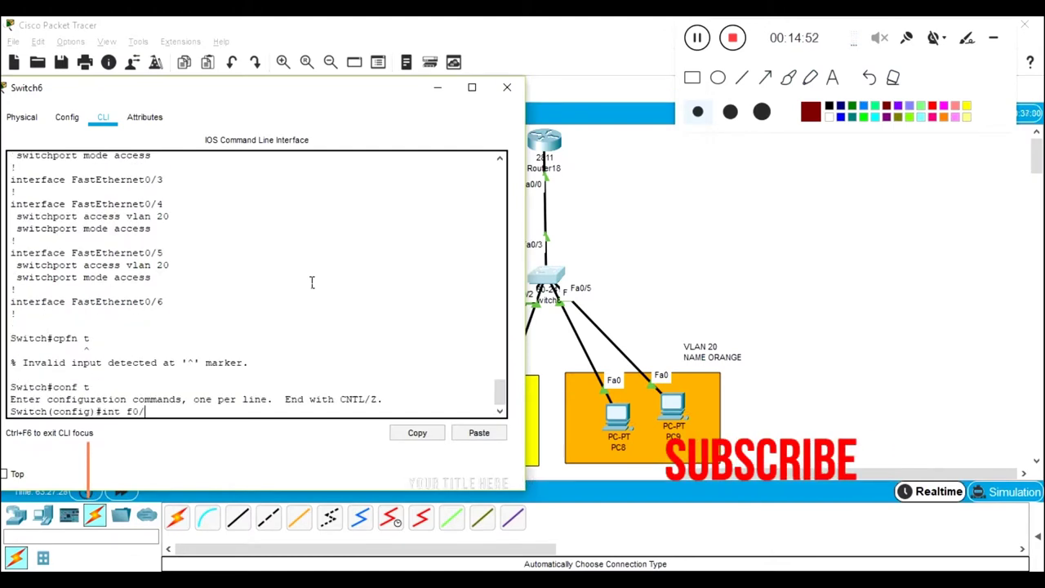
{"action": "key", "text": "Return"}
Step: Set the switch's router-facing interface to switchport mode trunk, leave configuration mode and close the switch window
{"action": "type", "text": "sw"}
{"action": "key", "text": "Tab"}
{"action": "type", "text": "mo"}
{"action": "key", "text": "Tab"}
{"action": "type", "text": "tr"}
{"action": "key", "text": "Tab"}
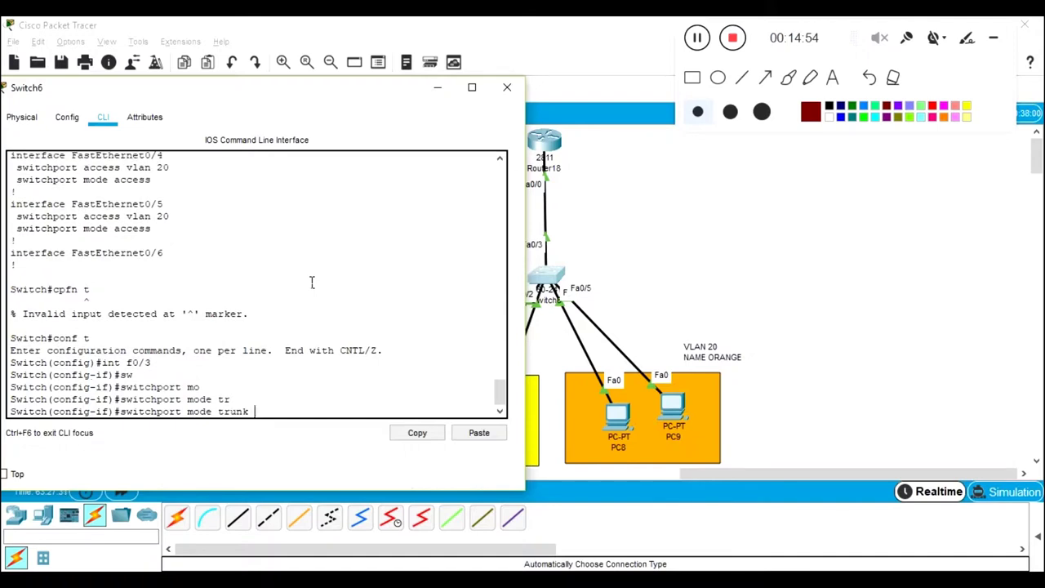
{"action": "key", "text": "Return"}
{"action": "key", "text": "Return"}
{"action": "key", "text": "ctrl+z"}
{"action": "key", "text": "Return"}
{"action": "key", "text": "alt+F4"}
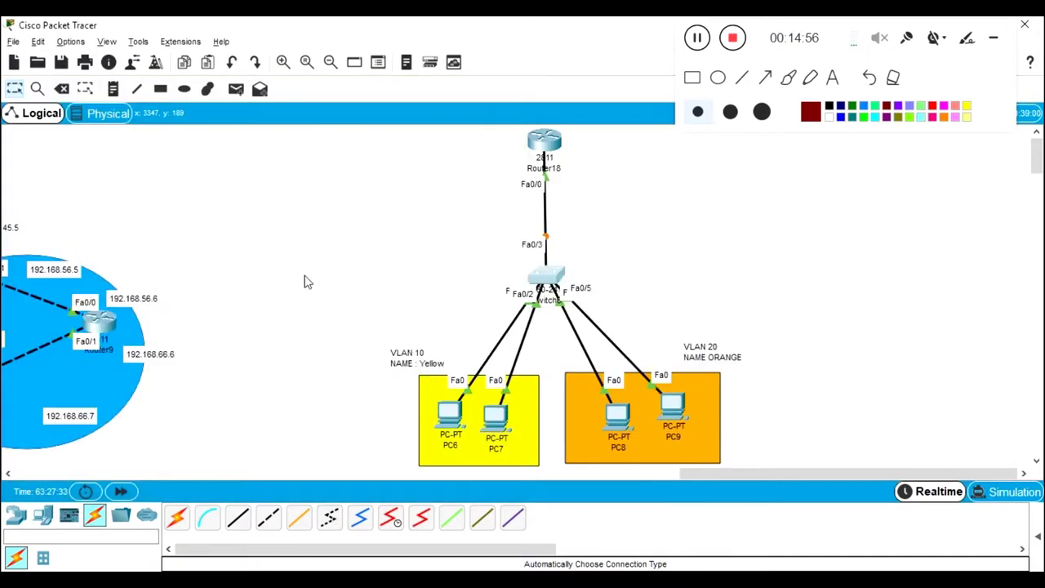
Step: Ping the default gateway 1.1.1.10 from PC6's command prompt with the trunk in place
{"action": "left_click_drag", "start_coordinate": [501, 219], "coordinate": [645, 282]}
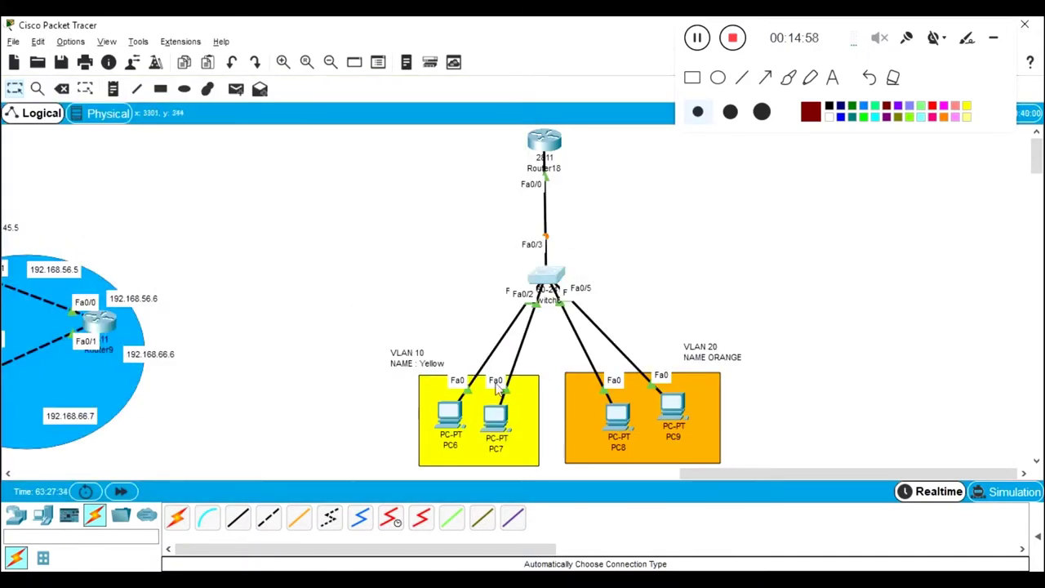
{"action": "left_click", "coordinate": [449, 414]}
{"action": "left_click_drag", "start_coordinate": [302, 81], "coordinate": [234, 87]}
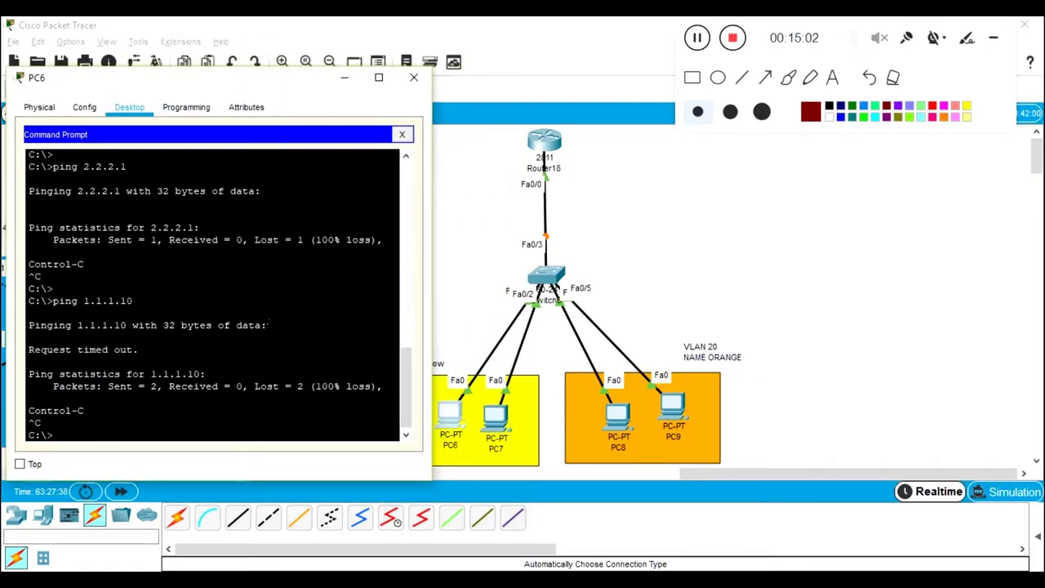
{"action": "key", "text": "Return"}
{"action": "key", "text": "Return"}
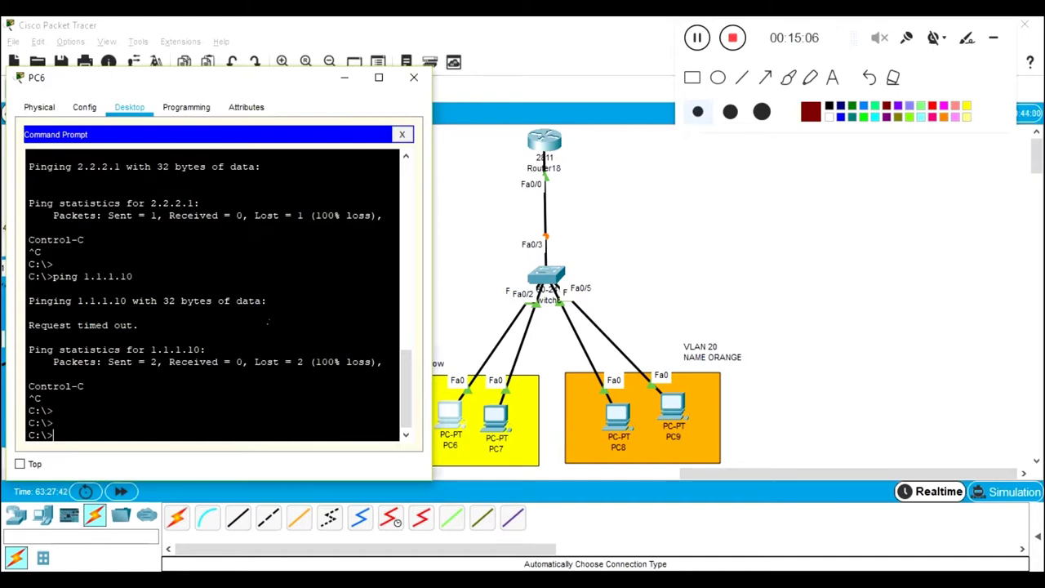
{"action": "type", "text": "ping 1.1.1.10"}
{"action": "key", "text": "Return"}
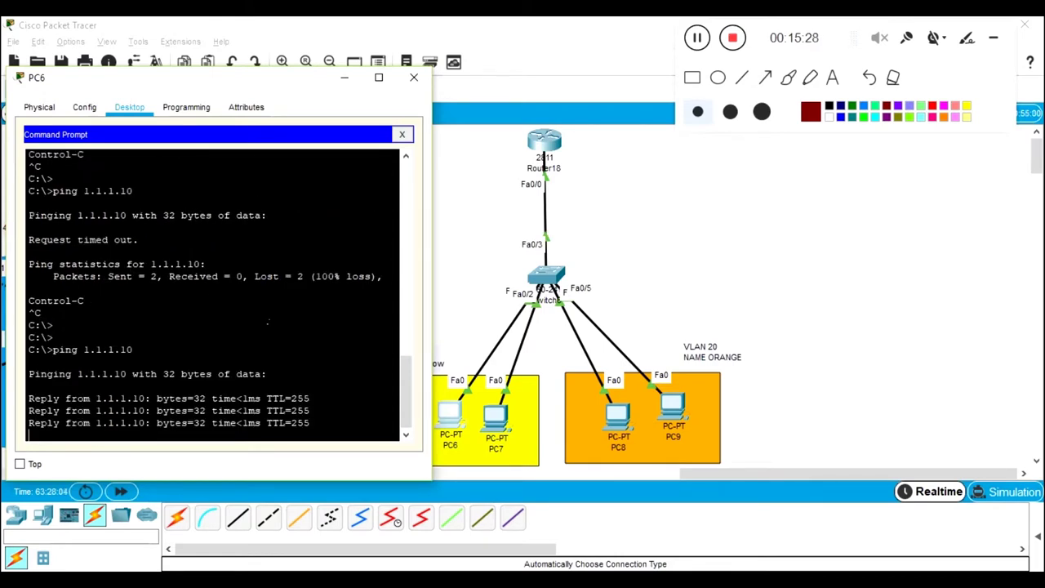
Step: Ping the VLAN 20 gateway 2.2.2.10 from PC6 and stop the ping
{"action": "key", "text": "Up"}
{"action": "key", "text": "BackSpace"}
{"action": "key", "text": "BackSpace"}
{"action": "key", "text": "BackSpace"}
{"action": "key", "text": "BackSpace"}
{"action": "key", "text": "BackSpace"}
{"action": "type", "text": "2.2.2.10"}
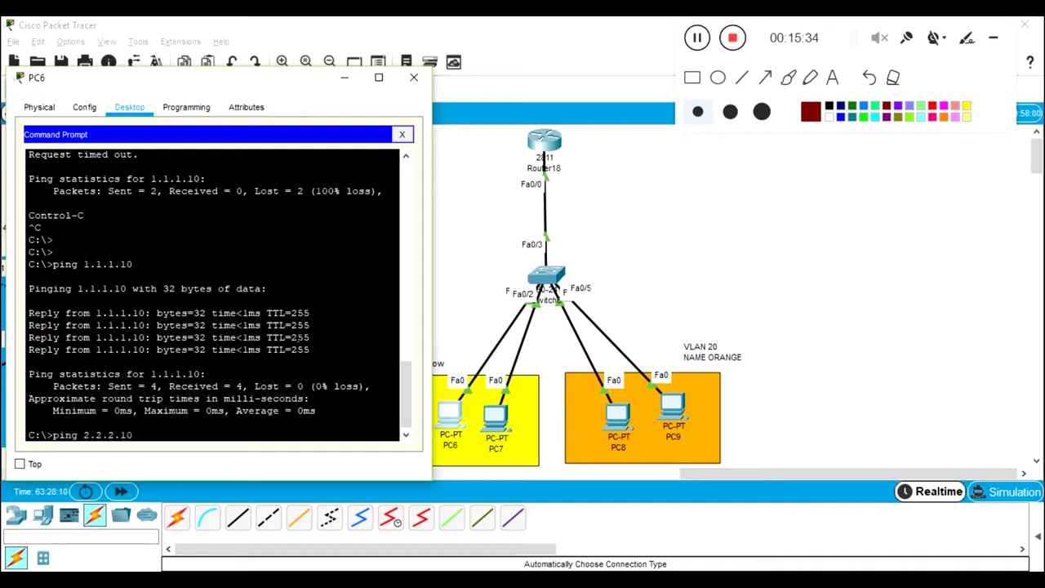
{"action": "key", "text": "Return"}
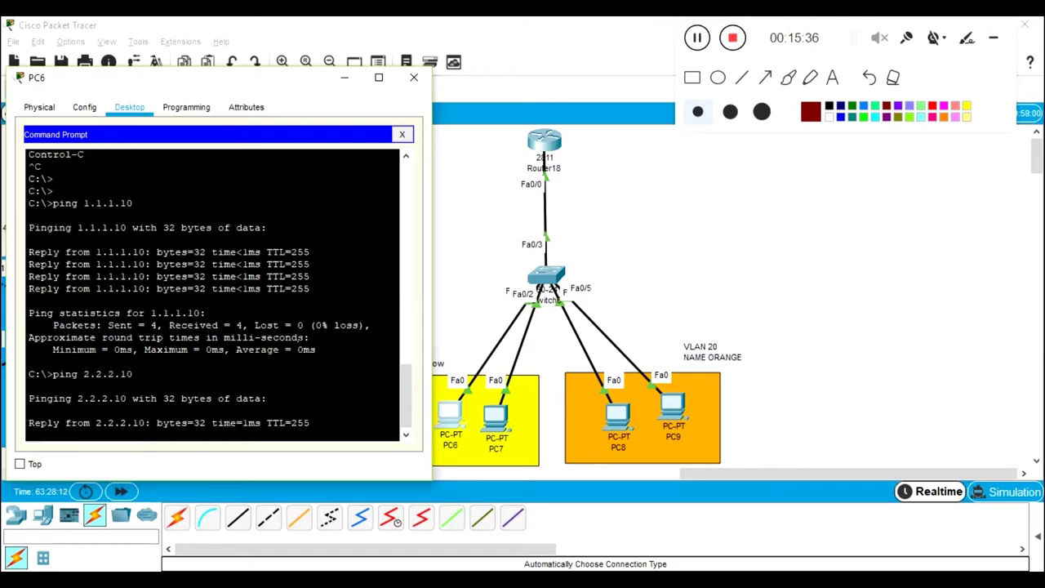
{"action": "key", "text": "ctrl+c"}
Step: Ping 2.2.2.1 in VLAN 20 from PC6 and examine the replies
{"action": "key", "text": "Up"}
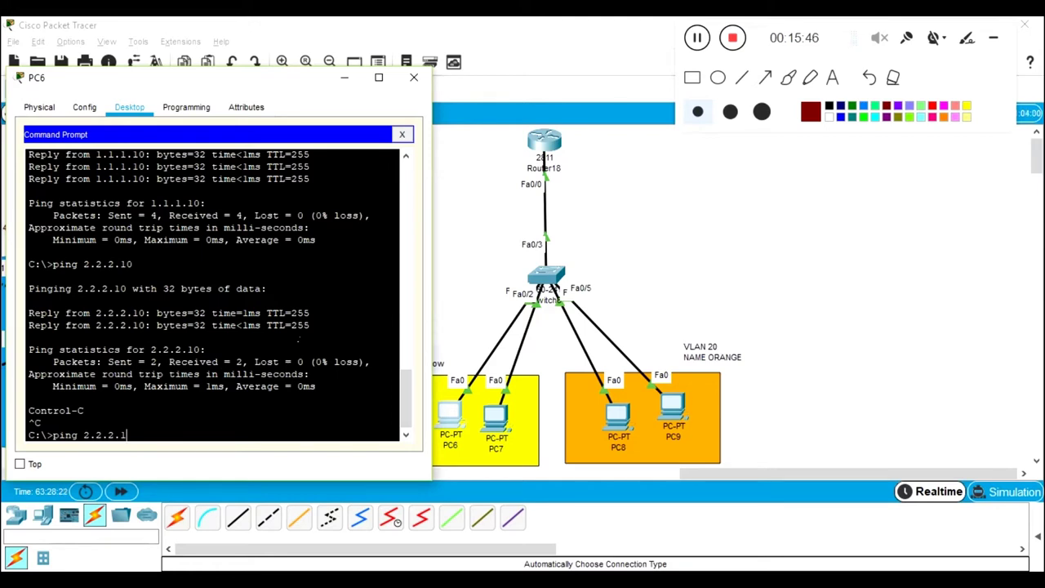
{"action": "key", "text": "Return"}
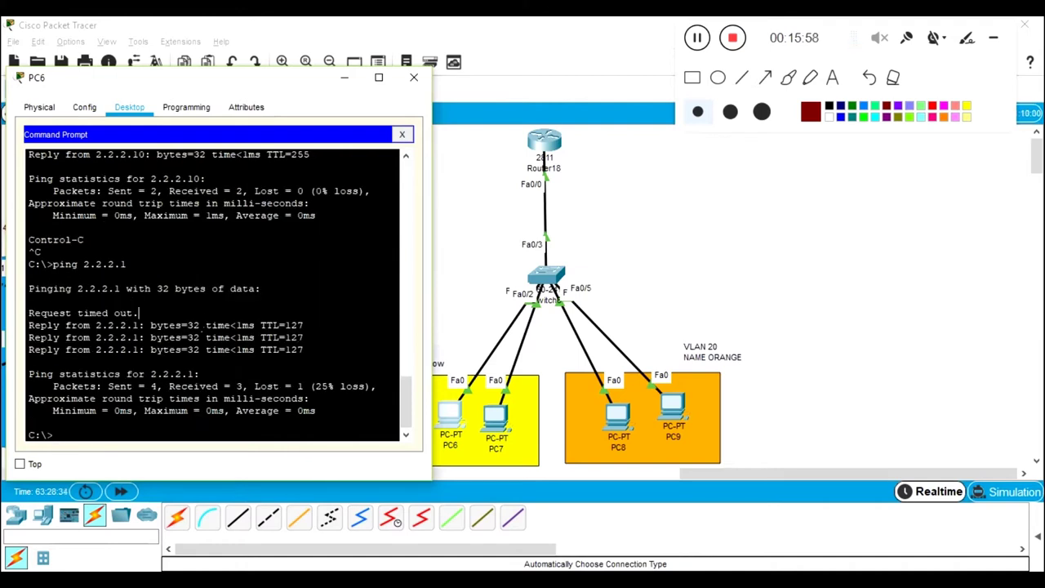
{"action": "triple_click", "coordinate": [194, 325]}
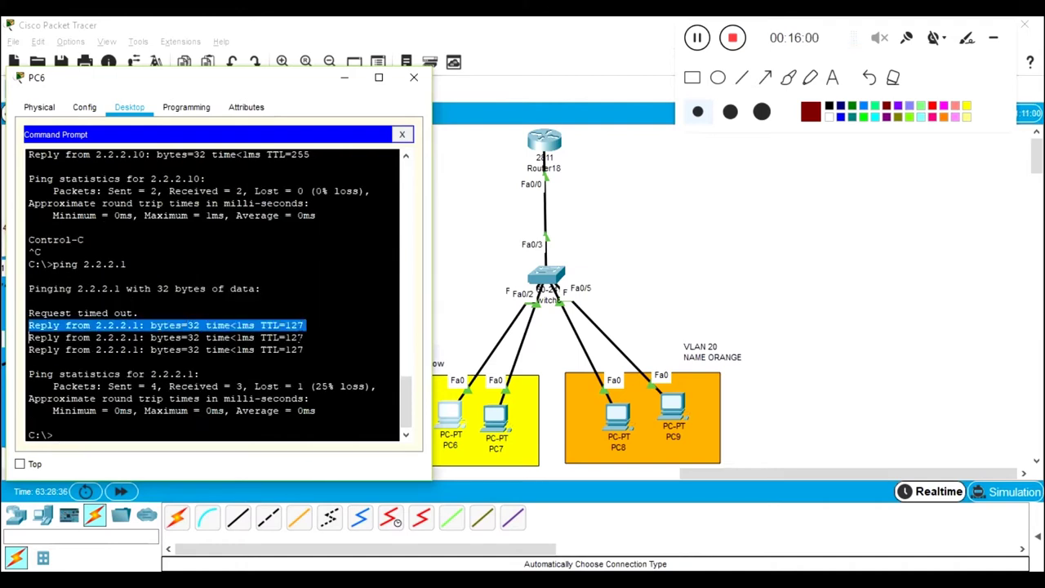
Step: Ping 2.2.2.2 in VLAN 20 from PC6 and return to the topology
{"action": "key", "text": "Up"}
{"action": "key", "text": "BackSpace"}
{"action": "type", "text": "2"}
{"action": "key", "text": "Return"}
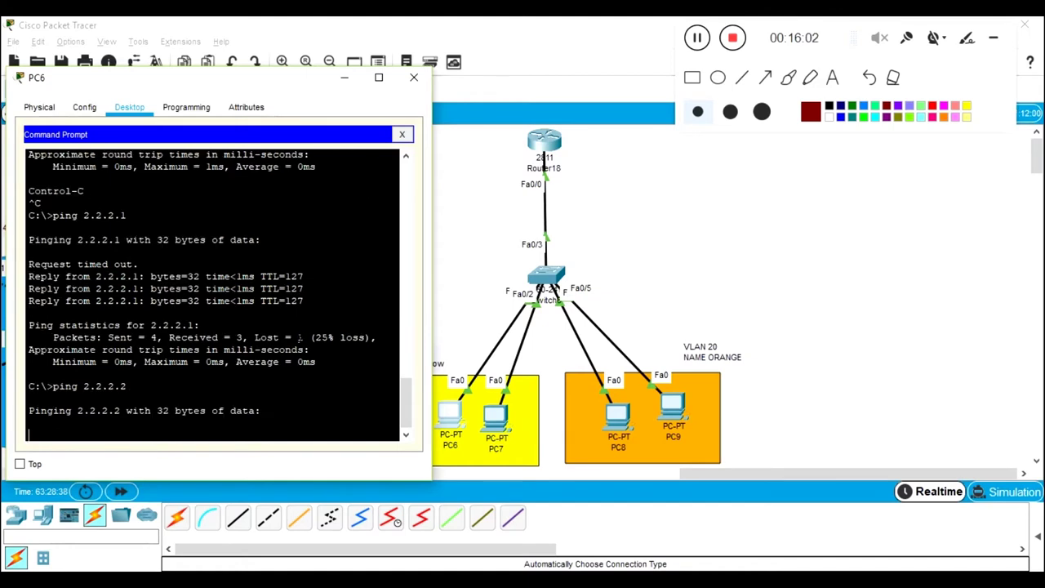
{"action": "left_click", "coordinate": [700, 283]}
Step: Ping 1.1.1.1 in VLAN 10 from PC8's command prompt to test routing in the reverse direction
{"action": "left_click", "coordinate": [623, 424]}
{"action": "left_click_drag", "start_coordinate": [544, 88], "coordinate": [250, 88]}
{"action": "left_click", "coordinate": [400, 142]}
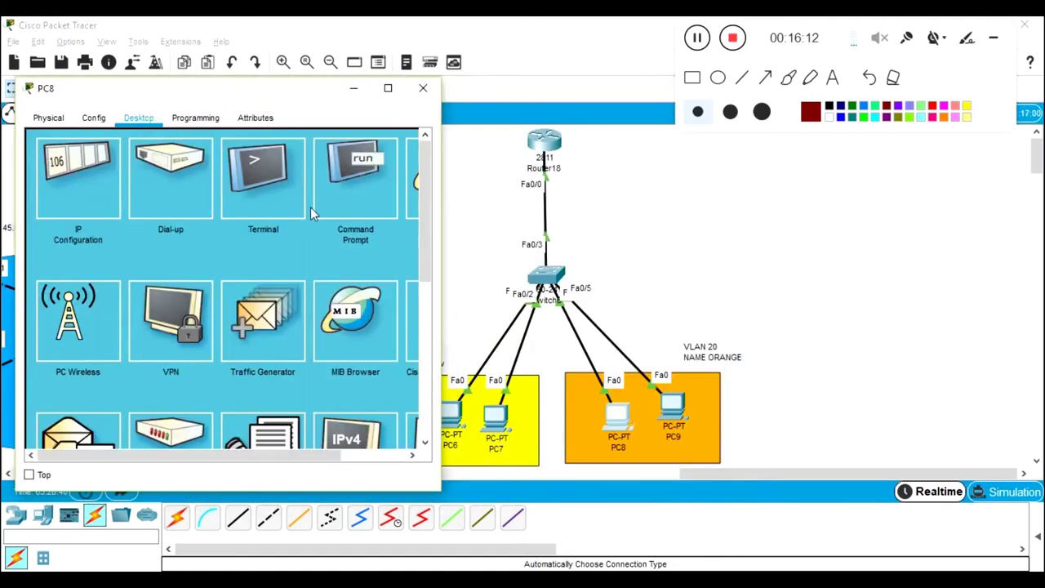
{"action": "left_click", "coordinate": [353, 181]}
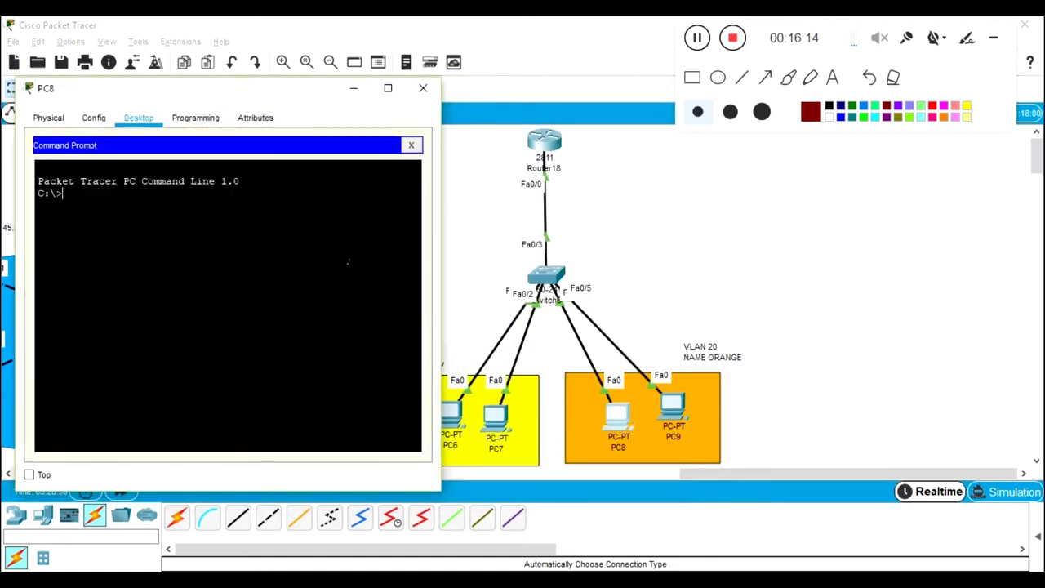
{"action": "type", "text": "ping 1.1.1.1"}
{"action": "key", "text": "Return"}
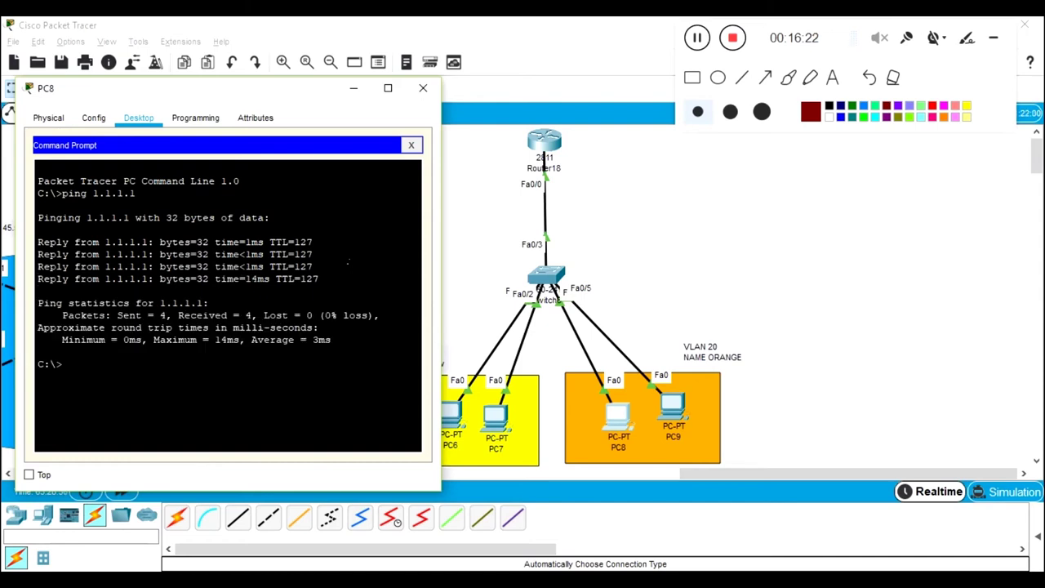
{"action": "left_click", "coordinate": [706, 220]}
{"action": "left_click_drag", "start_coordinate": [366, 128], "coordinate": [793, 447]}
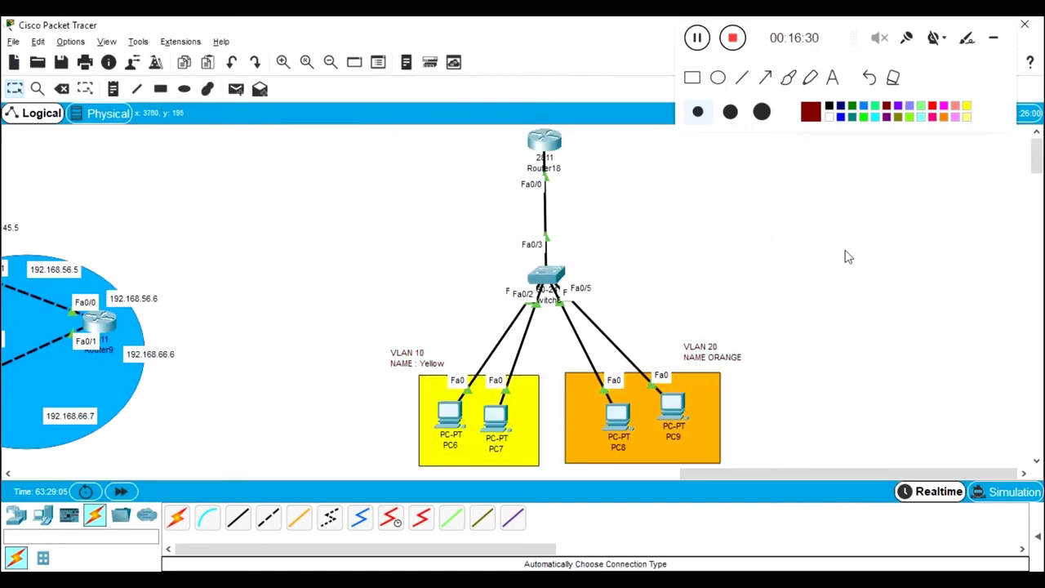
{"action": "left_click", "coordinate": [733, 41]}
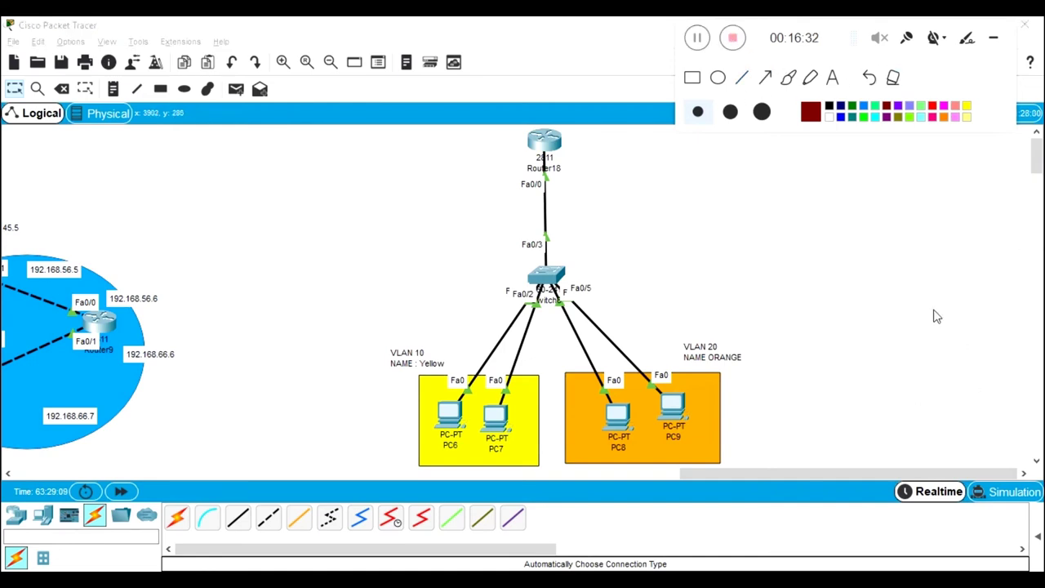